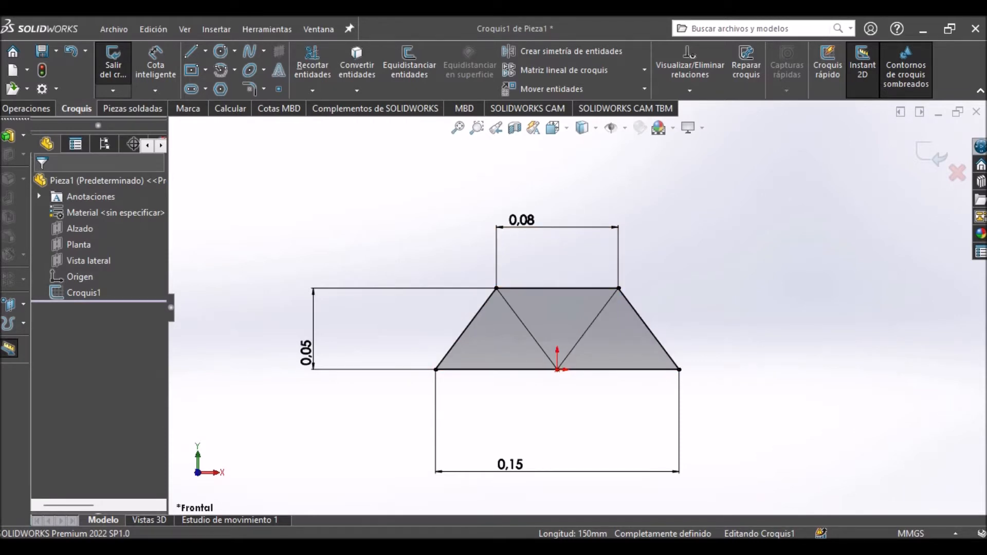
# Exit the fully dimensioned trapezoidal truss sketch and return to the part.
pyautogui.scroll(-3, 638, 316)
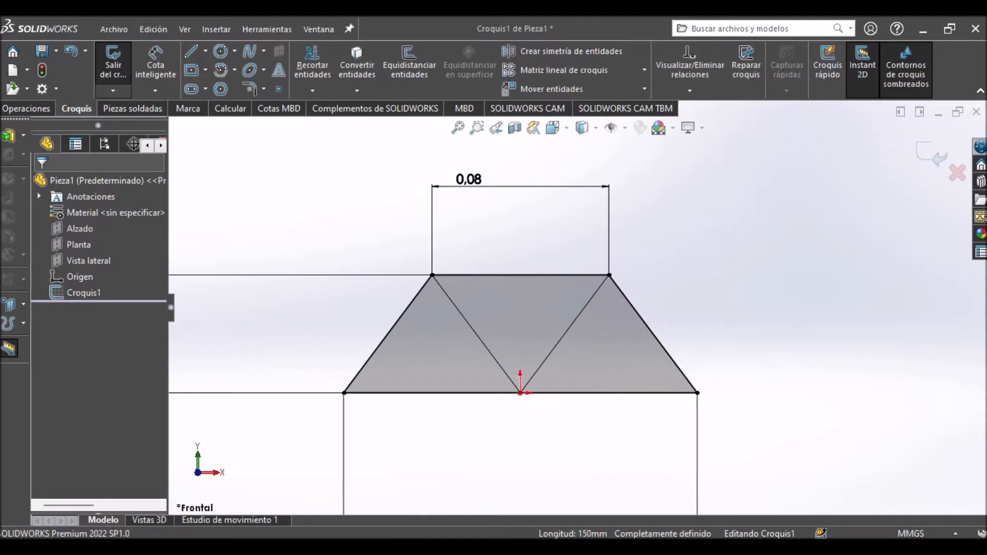
pyautogui.hotkey('ctrl', '7')
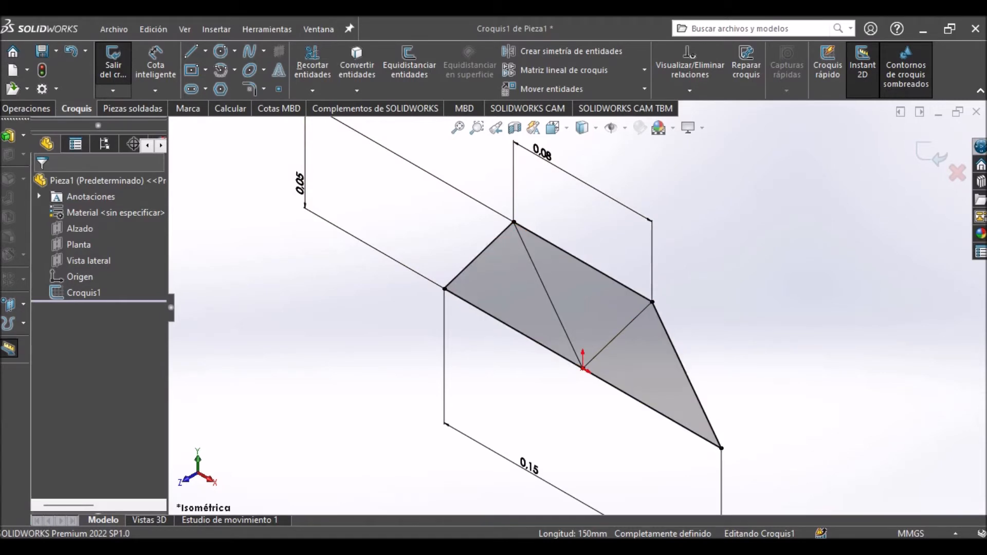
pyautogui.scroll(2, 578, 307)
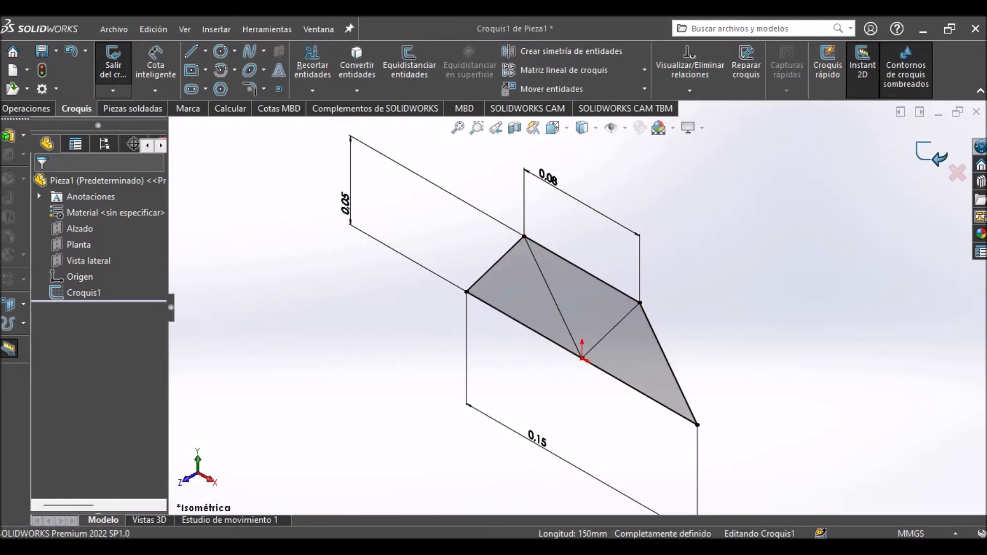
pyautogui.click(931, 154)
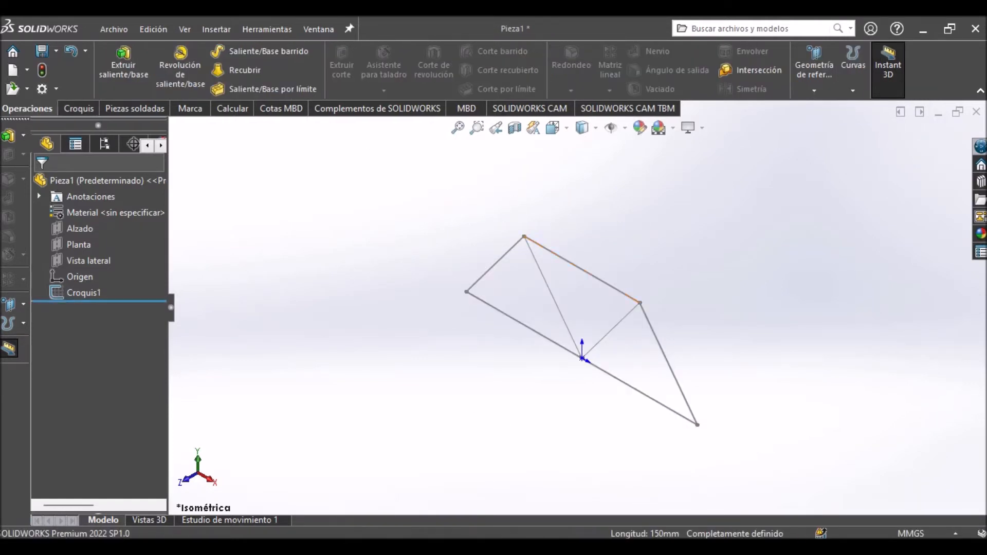
# Highlight the Alzado, Planta and Vista lateral planes in turn to examine their orientation relative to the truss sketch.
pyautogui.click(80, 229)
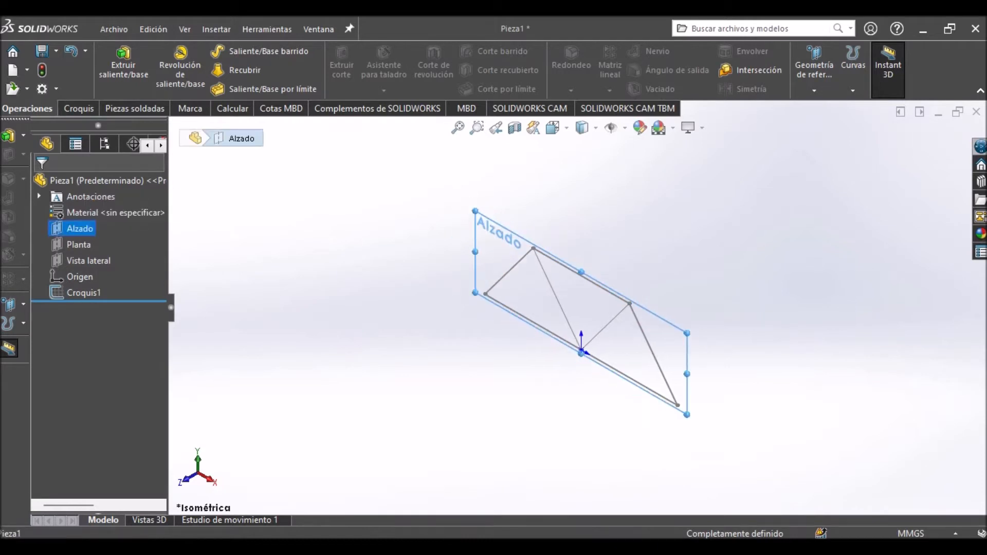
pyautogui.click(78, 245)
pyautogui.click(89, 261)
pyautogui.click(131, 238)
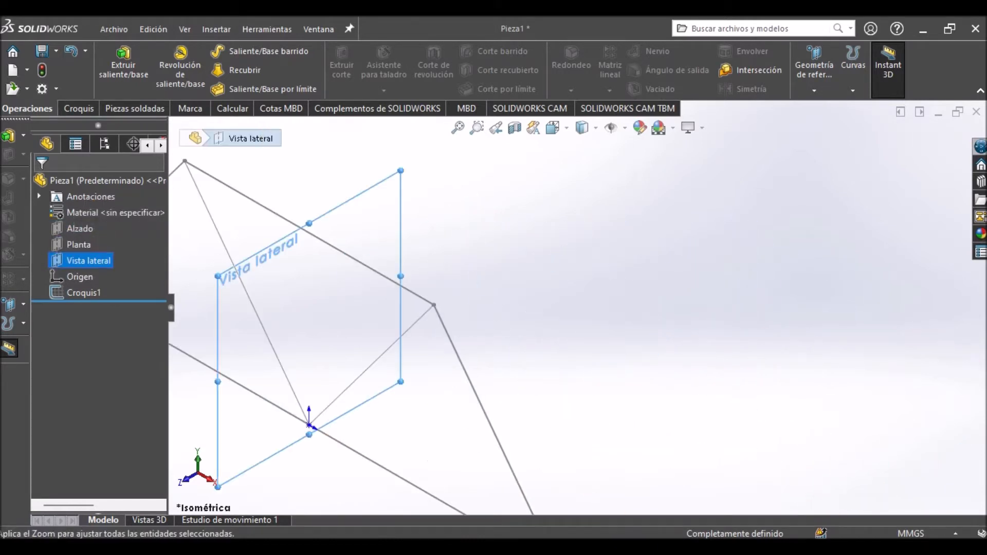
pyautogui.click(80, 228)
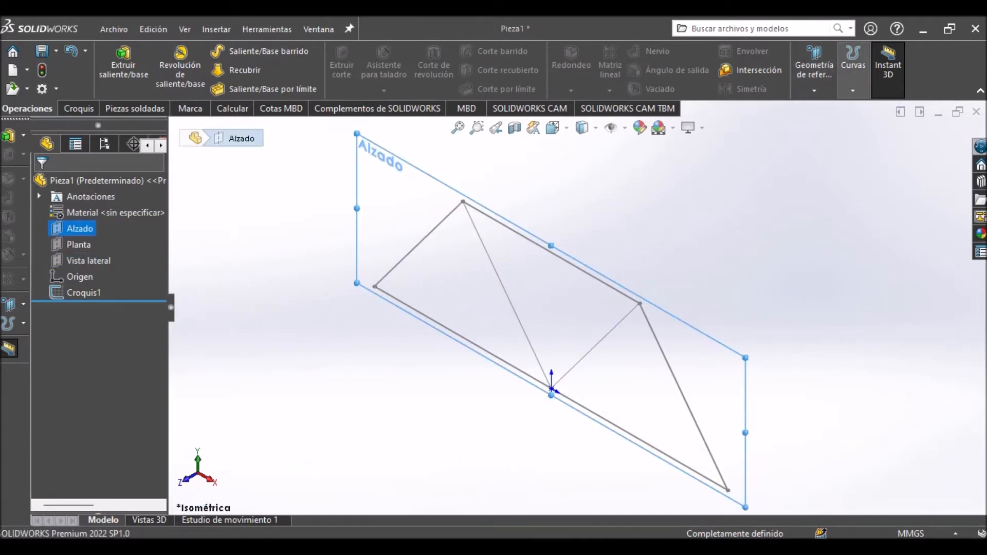
pyautogui.click(814, 75)
pyautogui.click(824, 108)
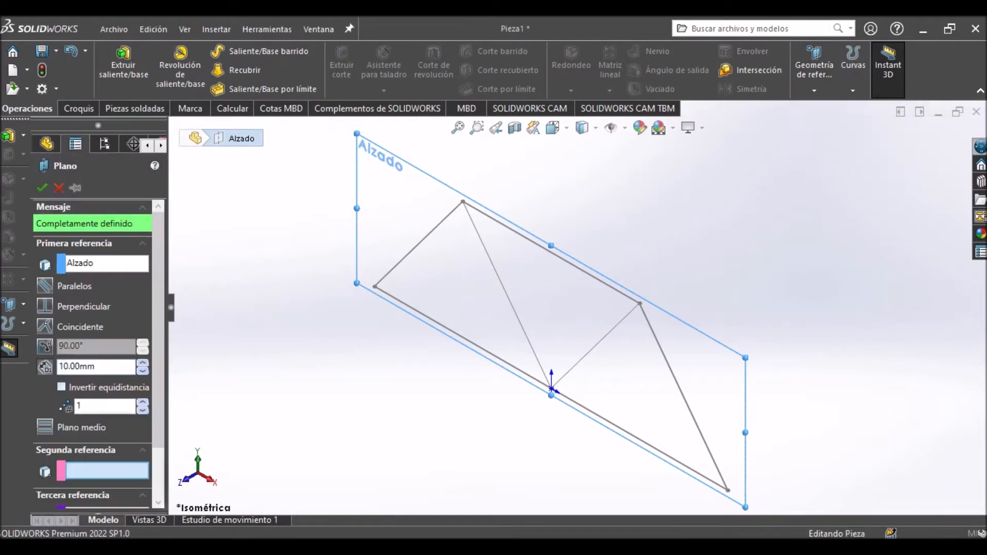
pyautogui.click(142, 363)
pyautogui.click(142, 362)
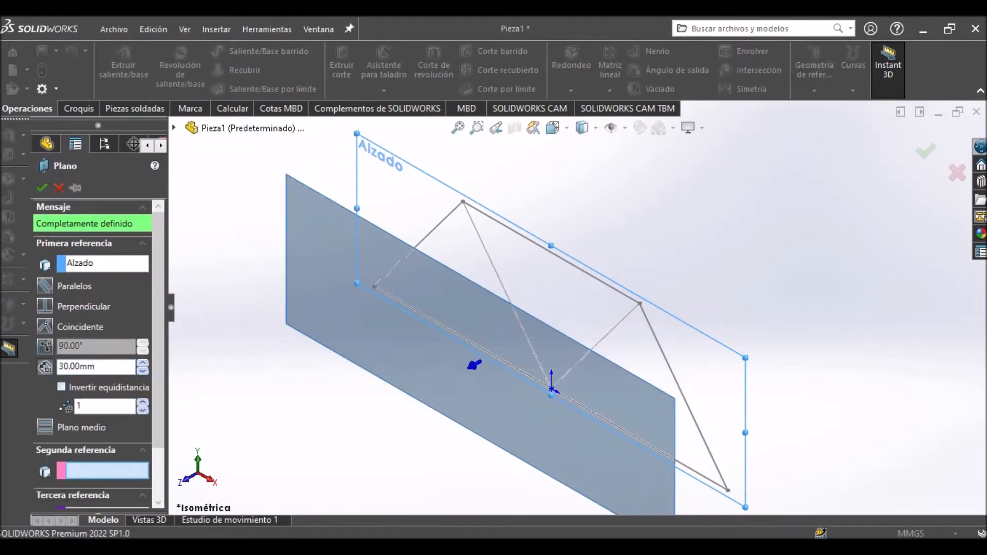
pyautogui.scroll(-5, 741, 362)
pyautogui.moveTo(741, 362); pyautogui.dragTo(684, 362, button='middle')
pyautogui.scroll(5, 591, 296)
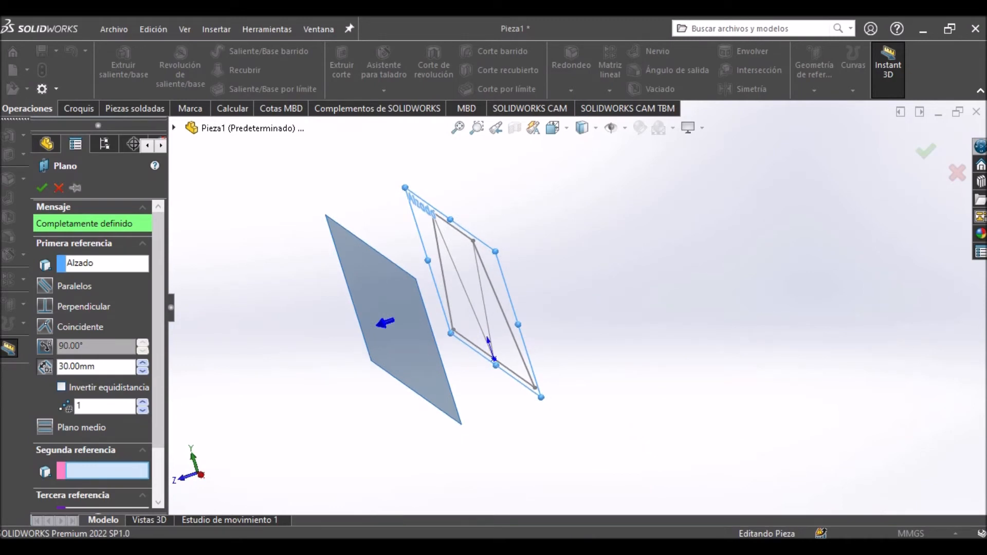
pyautogui.click(62, 387)
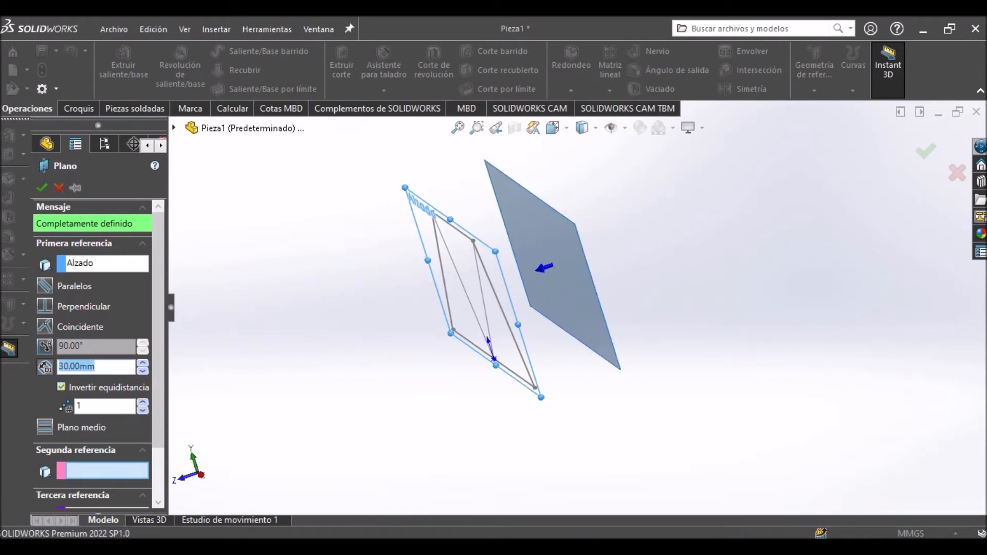
pyautogui.moveTo(489, 308)
pyautogui.mouseDown(button='middle')
pyautogui.moveTo(611, 314)
pyautogui.moveTo(457, 303)
pyautogui.moveTo(622, 311)
pyautogui.mouseUp(button='middle')
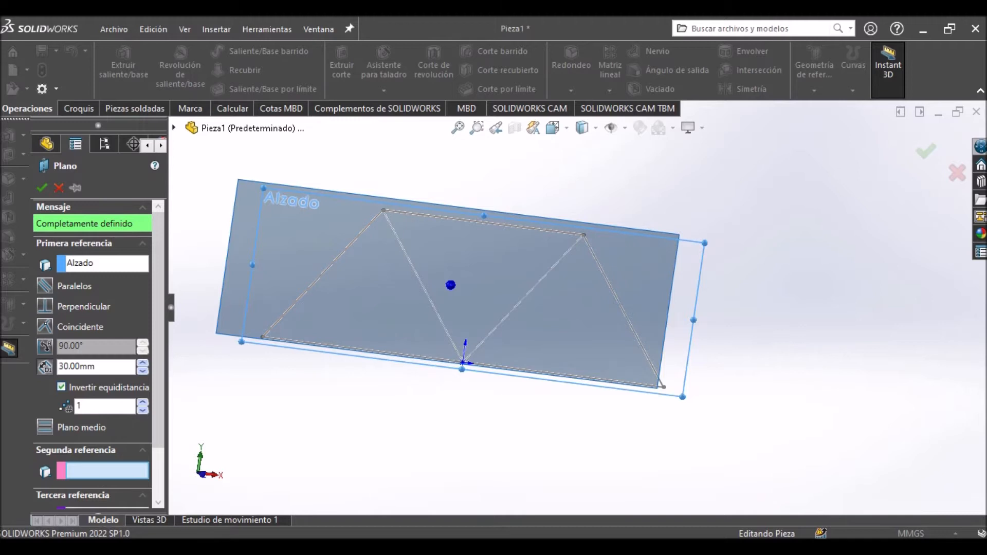
pyautogui.click(957, 173)
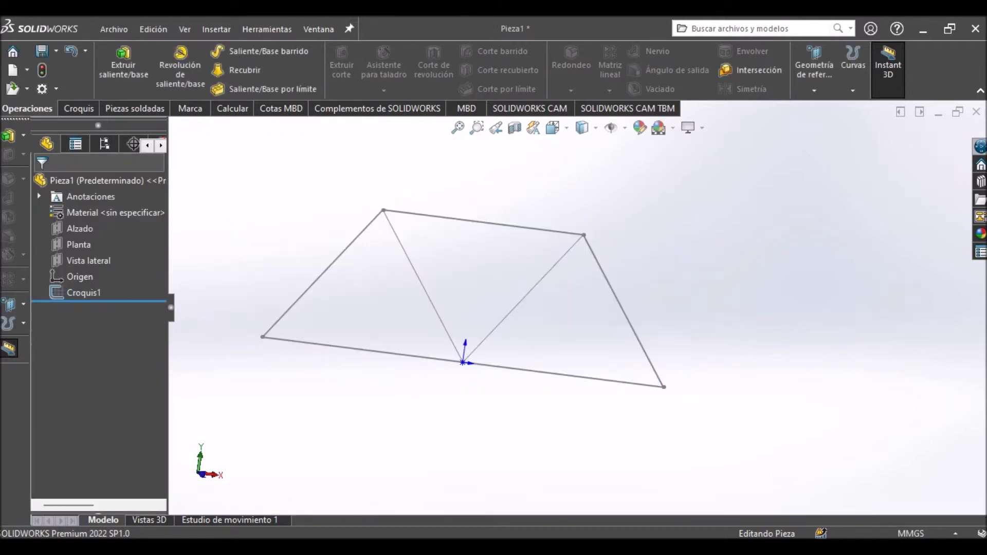
# Sketch a line about 43 mm long on the Planta plane, perpendicular to the truss base from its +X endpoint, and exit the sketch.
pyautogui.click(79, 229)
pyautogui.click(79, 245)
pyautogui.hotkey('ctrl', '7')
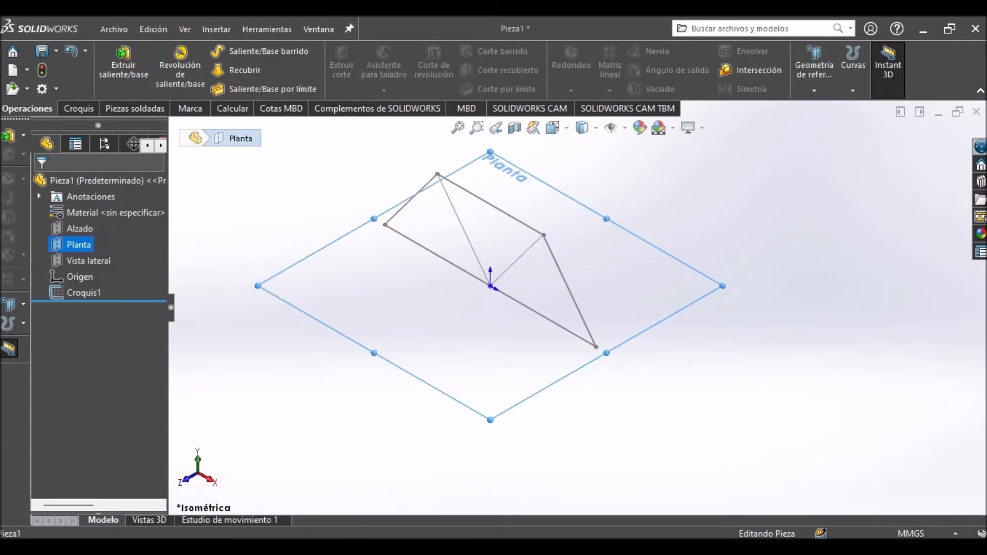
pyautogui.hotkey('ctrl', '8')
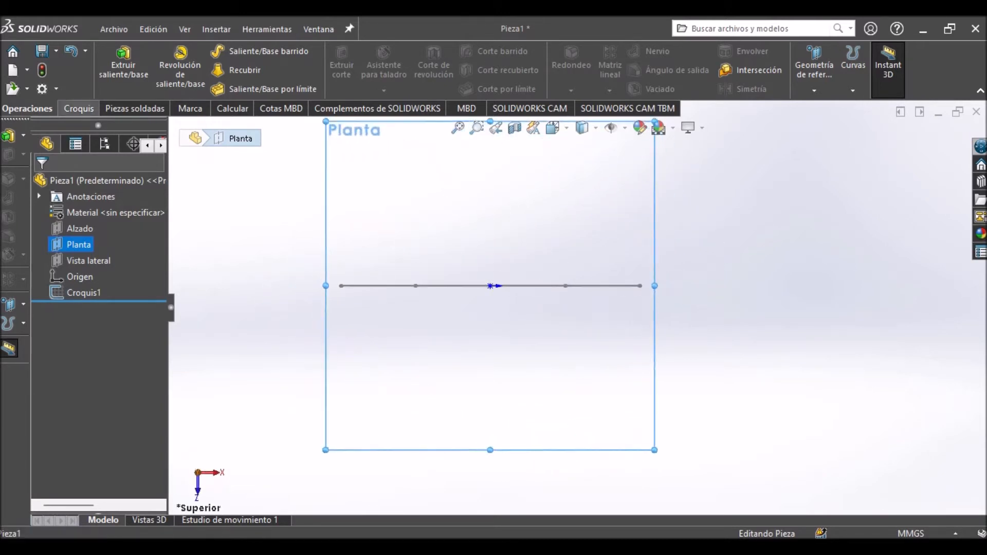
pyautogui.click(79, 109)
pyautogui.click(191, 51)
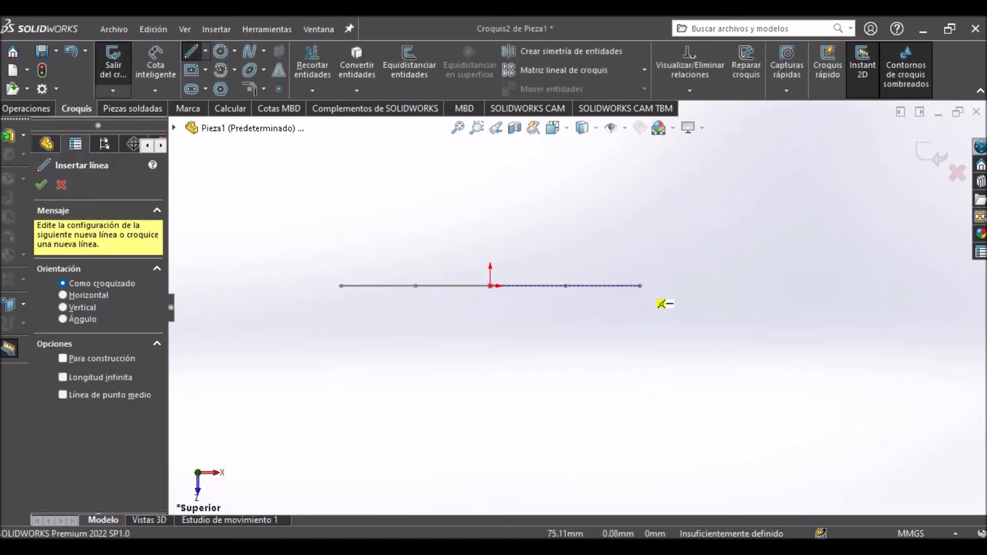
pyautogui.click(640, 285)
pyautogui.click(639, 199)
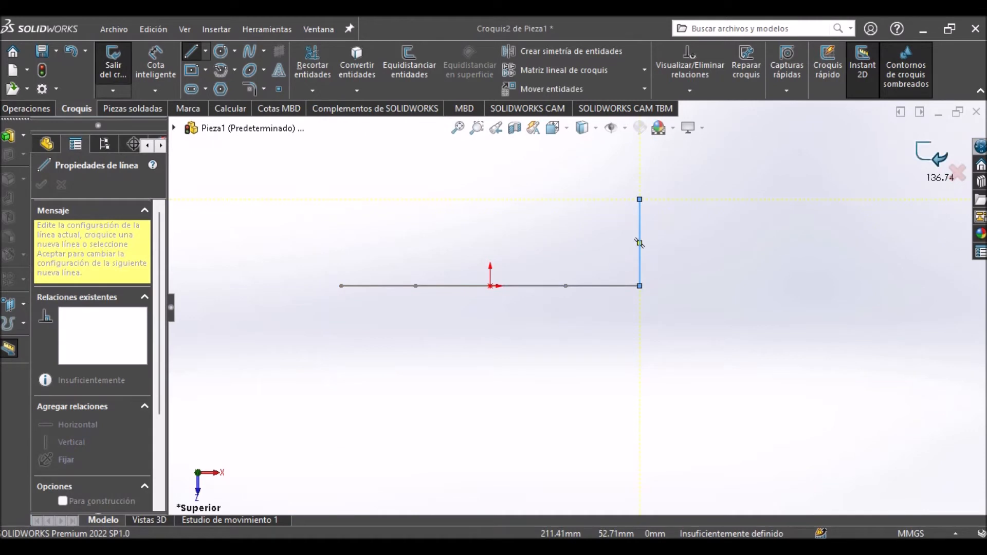
pyautogui.click(932, 154)
pyautogui.hotkey('ctrl', '7')
pyautogui.scroll(3, 694, 481)
pyautogui.scroll(-3, 693, 480)
pyautogui.moveTo(694, 481)
pyautogui.mouseDown(button='middle')
pyautogui.moveTo(635, 463)
pyautogui.moveTo(599, 427)
pyautogui.moveTo(658, 459)
pyautogui.mouseUp(button='middle')
pyautogui.click(78, 245)
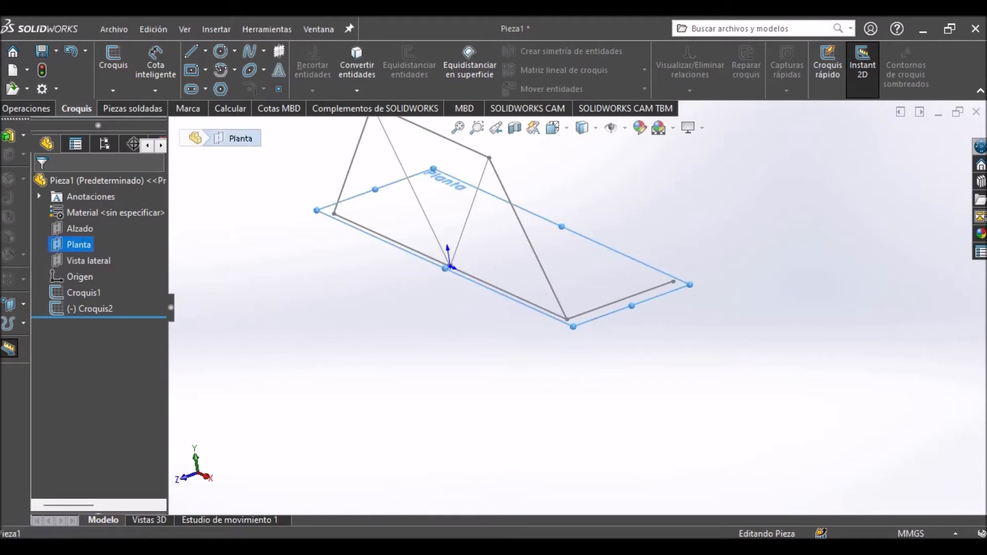
pyautogui.scroll(2, 577, 307)
pyautogui.click(27, 108)
pyautogui.click(814, 66)
pyautogui.click(824, 108)
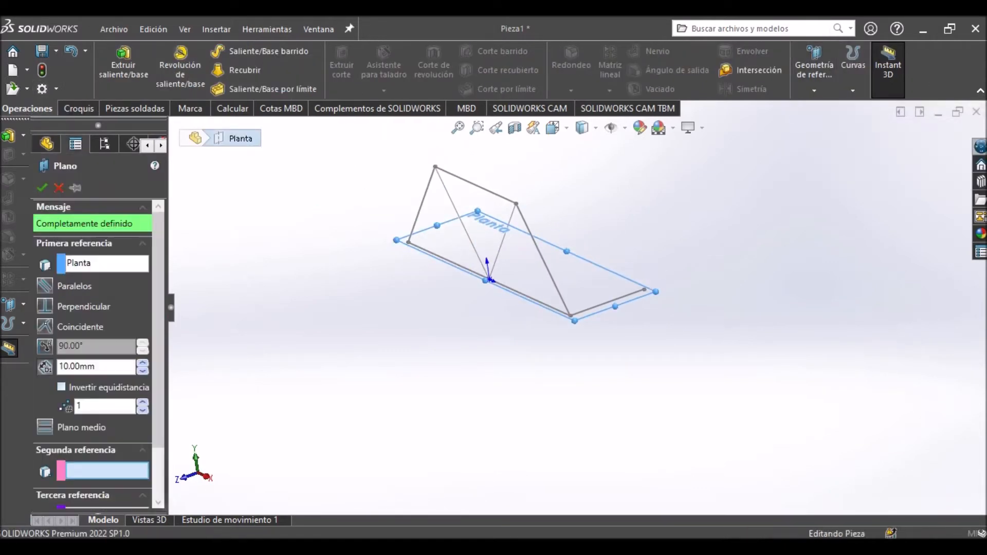
pyautogui.write('40')
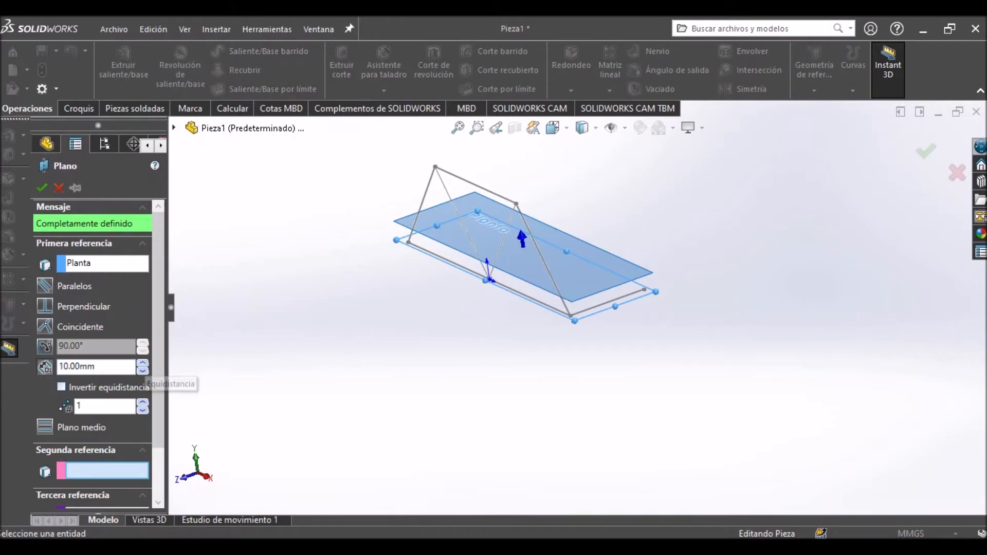
pyautogui.press('Return')
pyautogui.moveTo(504, 308); pyautogui.dragTo(583, 277, button='middle')
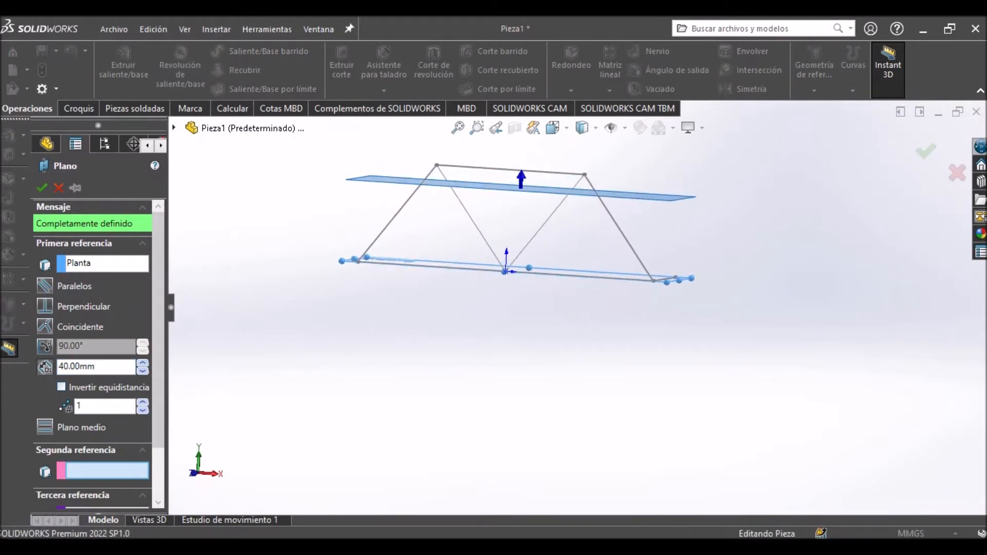
pyautogui.click(143, 363)
pyautogui.moveTo(514, 308); pyautogui.dragTo(499, 329, button='middle')
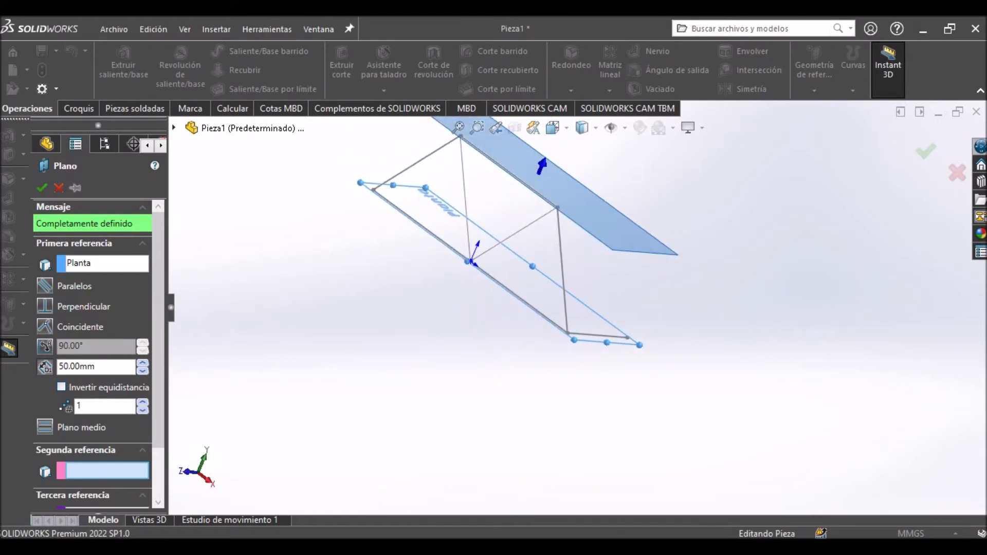
pyautogui.click(957, 173)
# Delete the sketch of the perpendicular line at the end of the truss base.
pyautogui.click(599, 336)
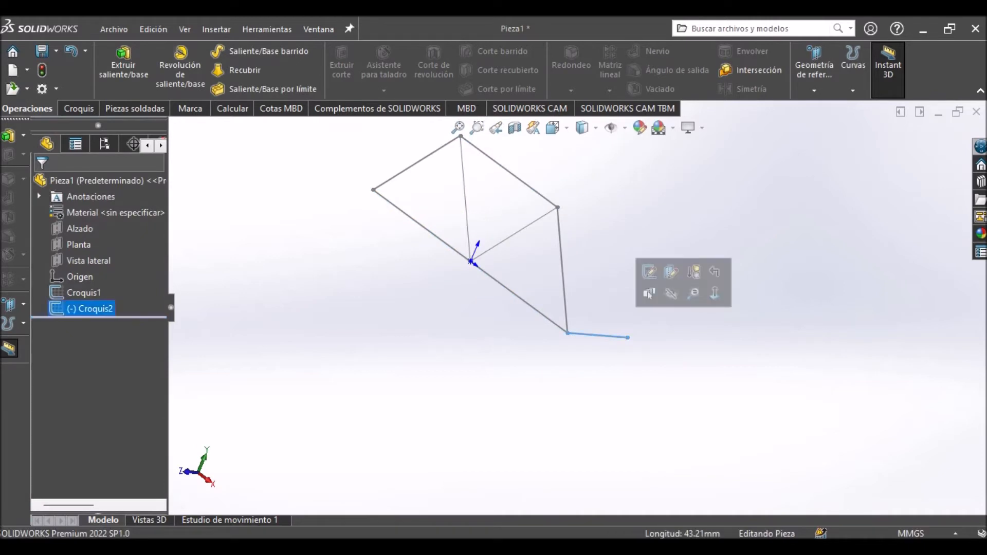
pyautogui.press('Delete')
pyautogui.press('Return')
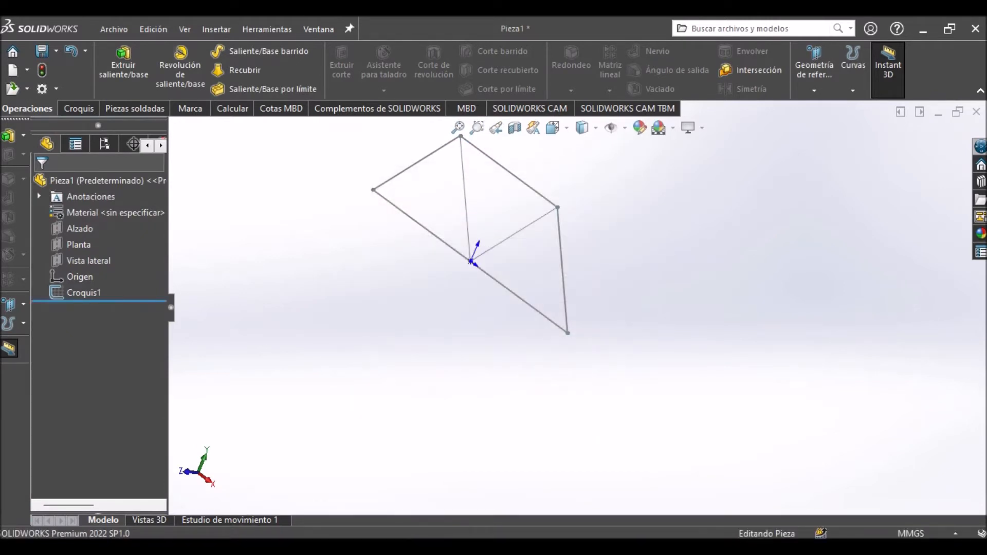
pyautogui.hotkey('ctrl', '7')
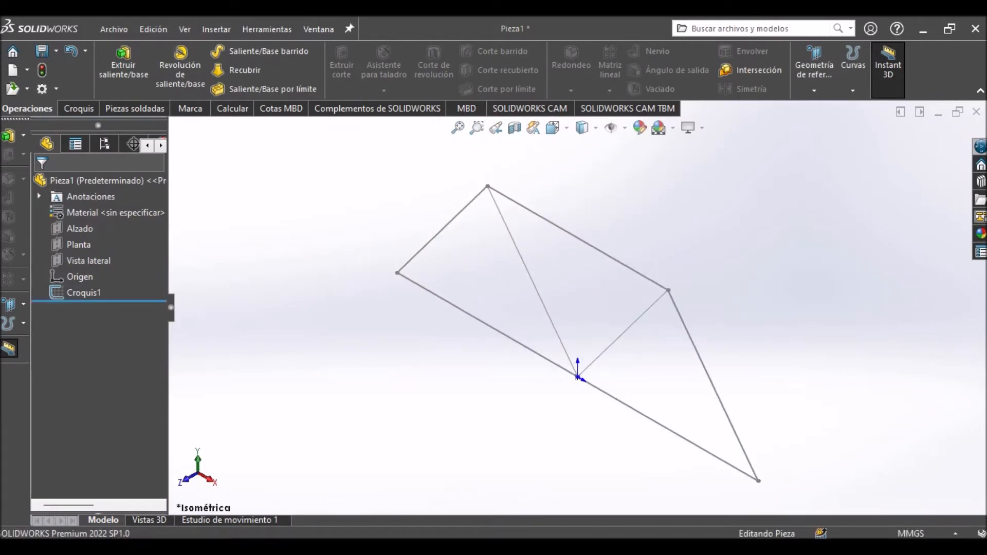
# Review the weldment commands and check which CommandManager tabs are enabled, including Piezas soldadas.
pyautogui.scroll(2, 682, 267)
pyautogui.scroll(-2, 683, 267)
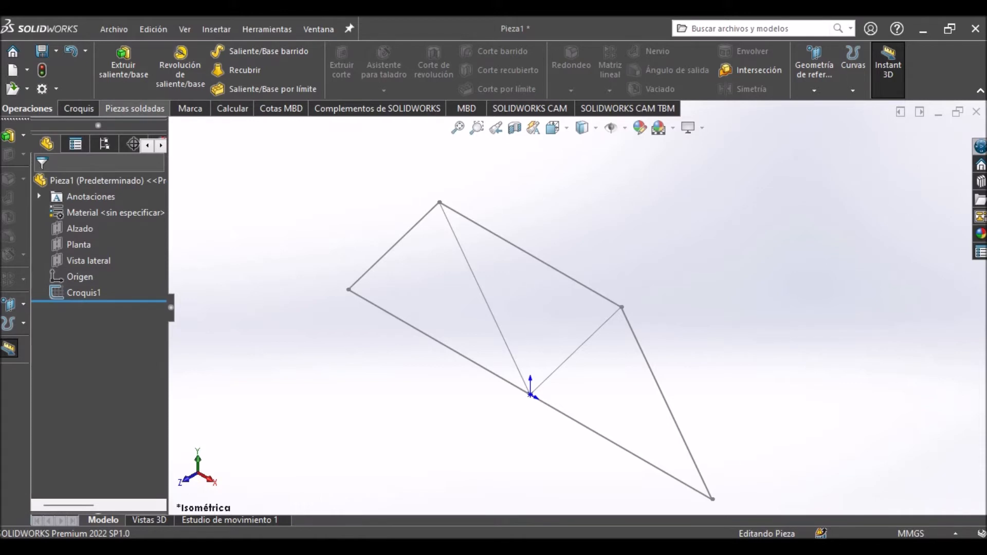
pyautogui.click(135, 108)
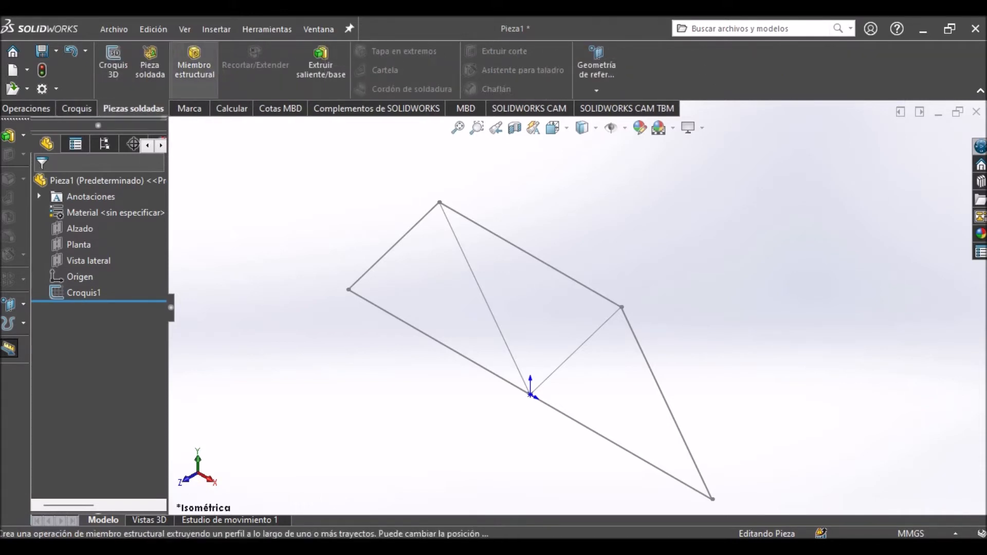
pyautogui.rightClick(645, 76)
pyautogui.click(77, 108)
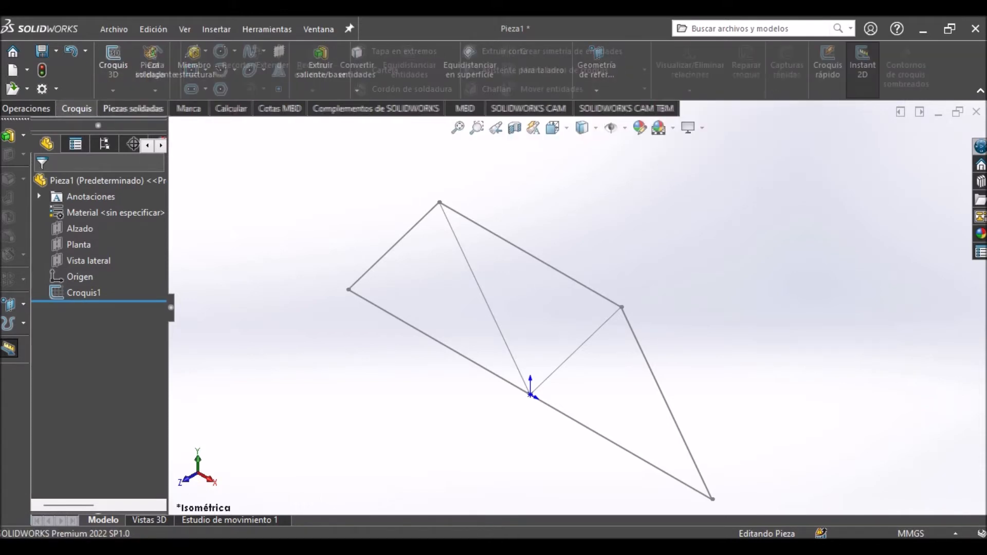
pyautogui.rightClick(567, 86)
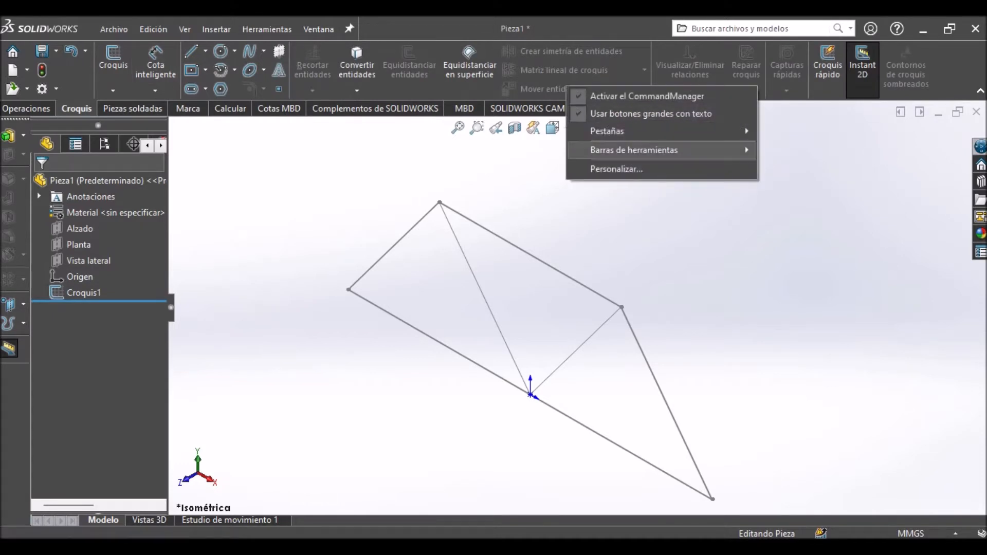
pyautogui.moveTo(609, 132)
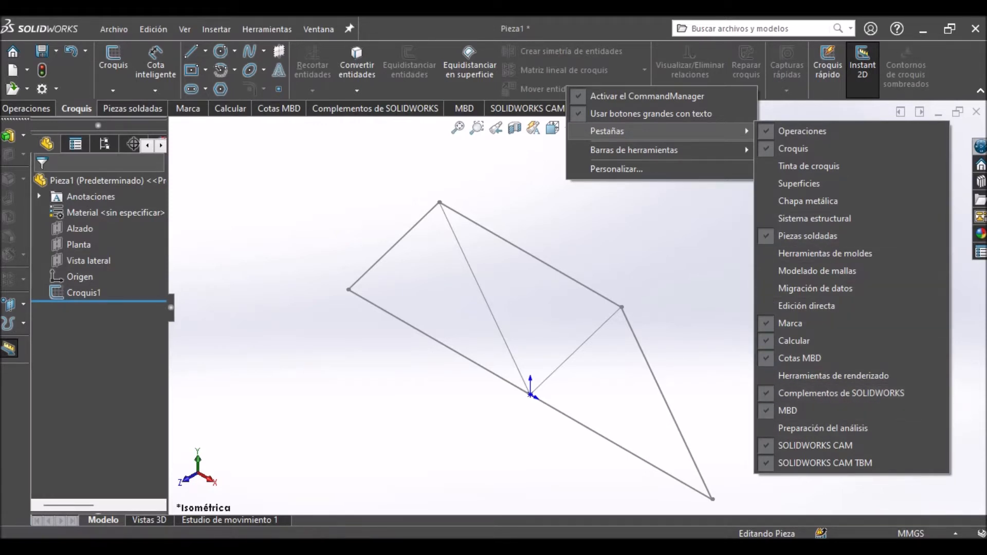
# Start a structural member with the iso standard, the tubería type and the 21.3 x 2.3 size.
pyautogui.click(133, 109)
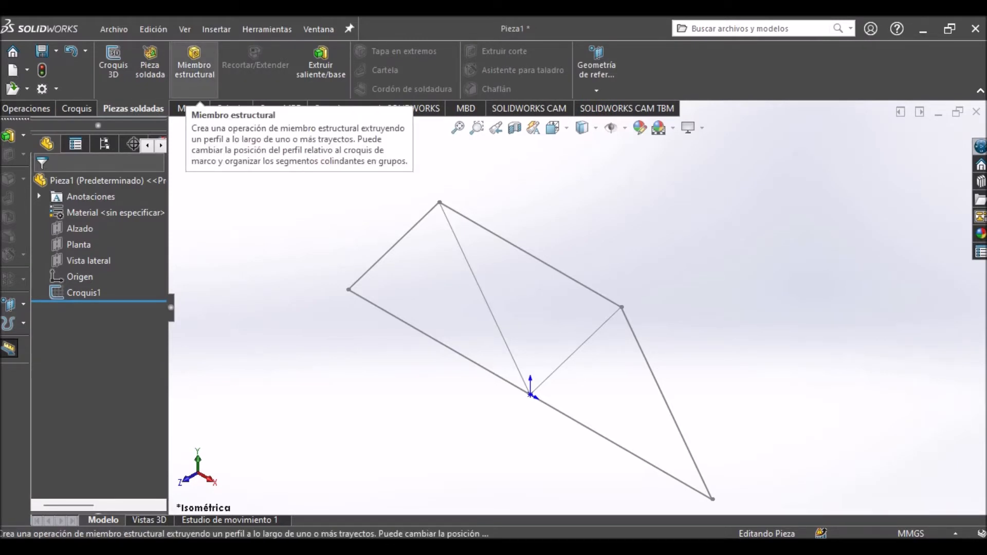
pyautogui.click(195, 72)
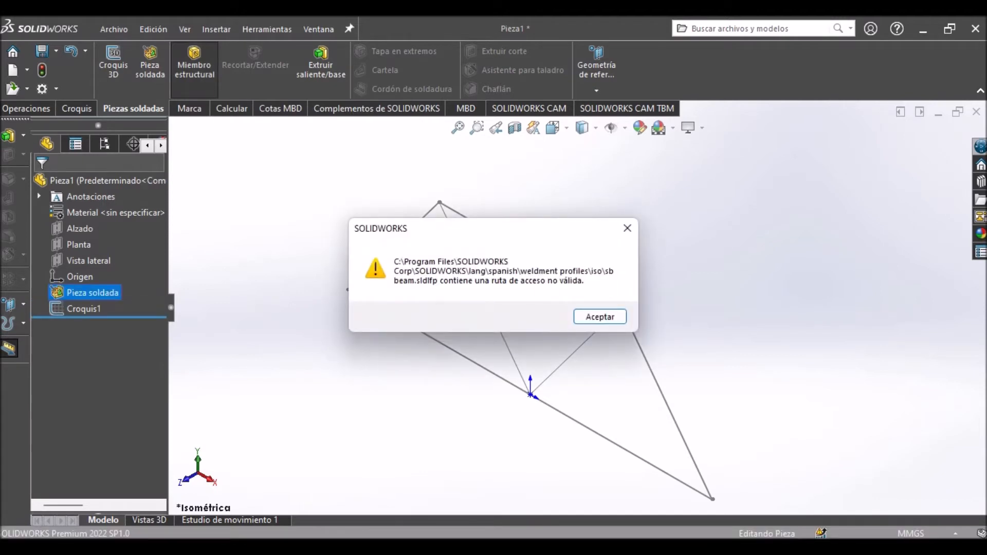
pyautogui.click(600, 317)
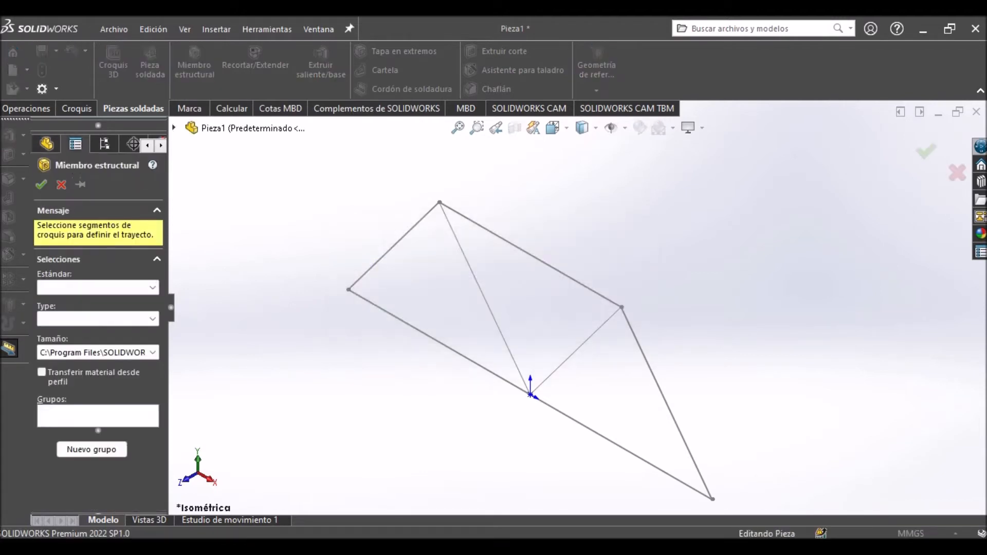
pyautogui.click(152, 288)
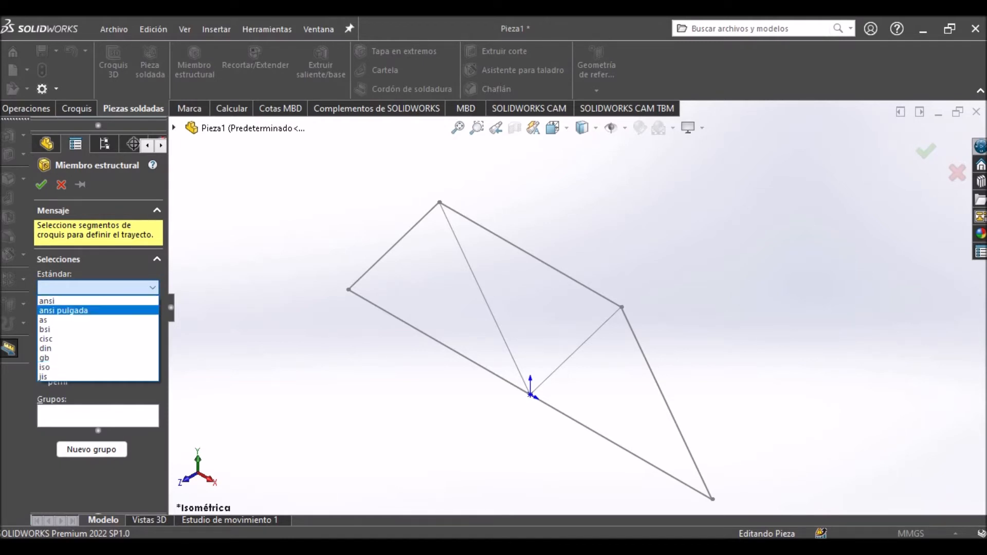
pyautogui.click(97, 367)
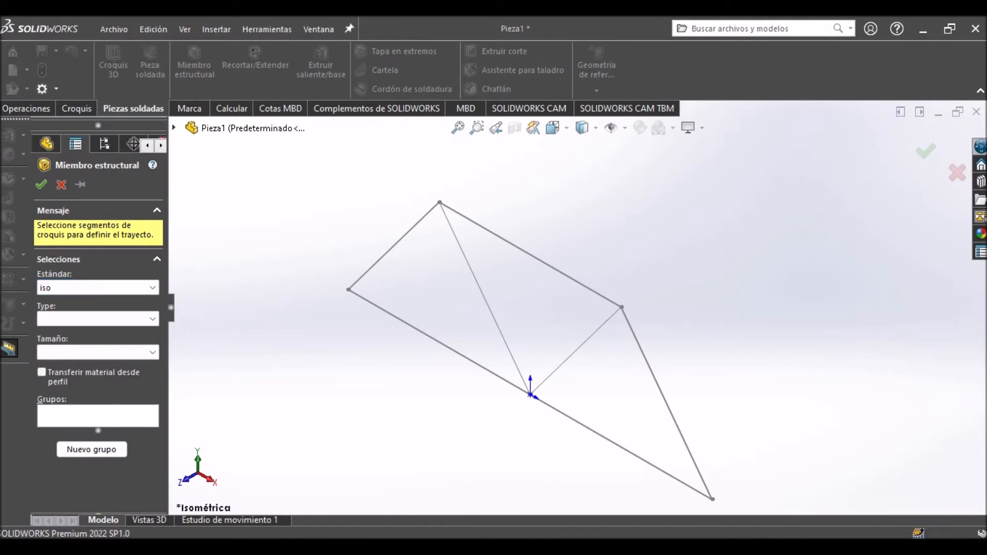
pyautogui.scroll(-2, 380, 391)
pyautogui.scroll(3, 578, 308)
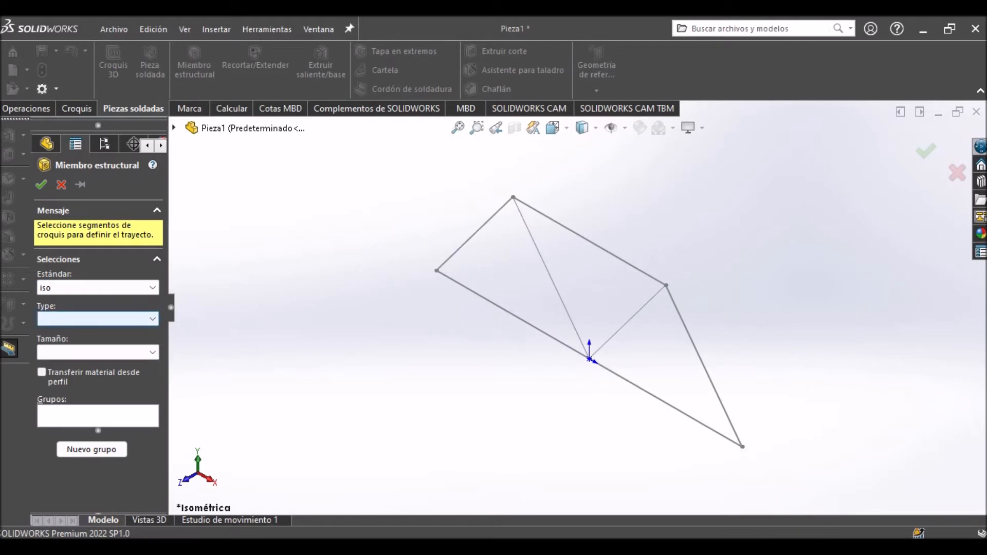
pyautogui.click(98, 319)
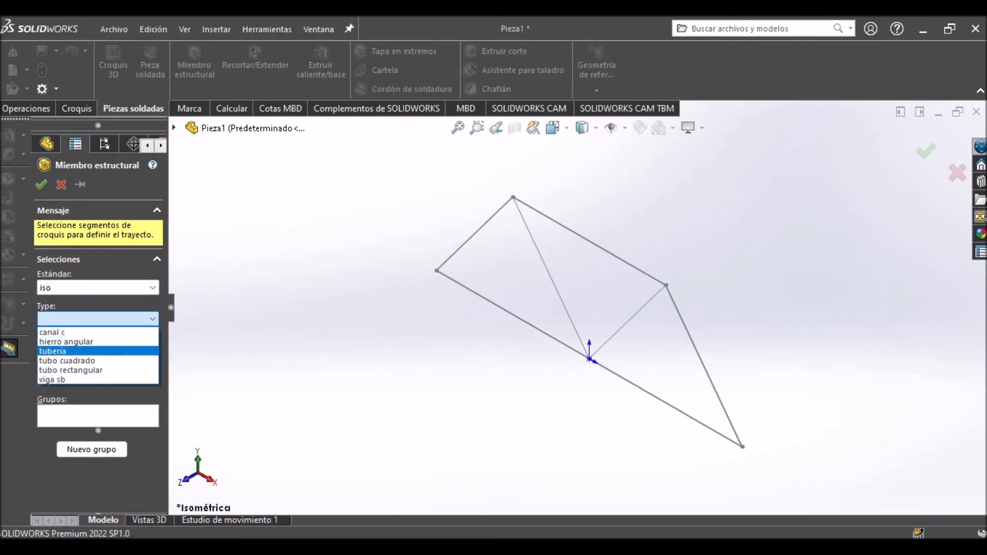
pyautogui.click(98, 351)
pyautogui.click(97, 352)
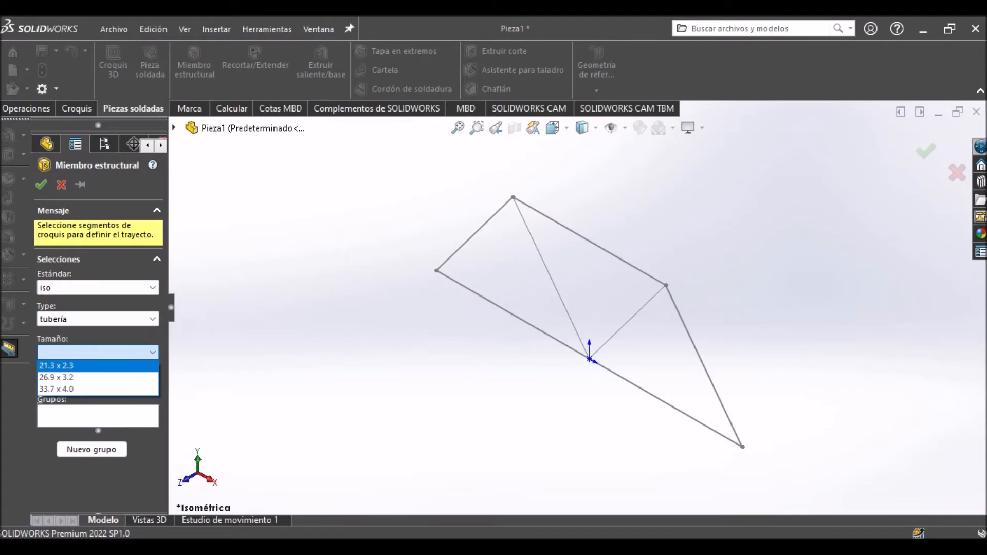
pyautogui.click(97, 365)
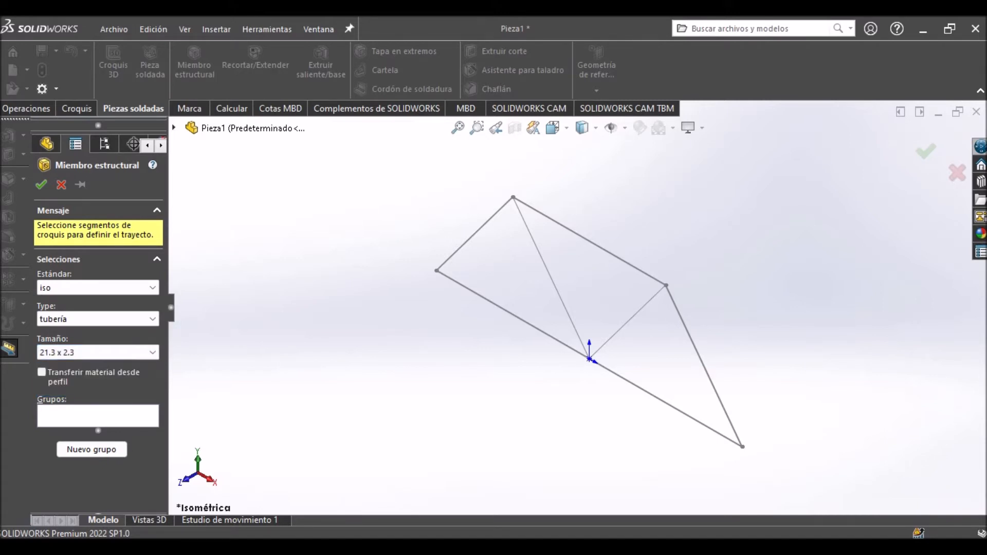
# Apply the pipe profile to the four outer lines of the truss, starting with the base, and confirm the member.
pyautogui.scroll(-3, 510, 344)
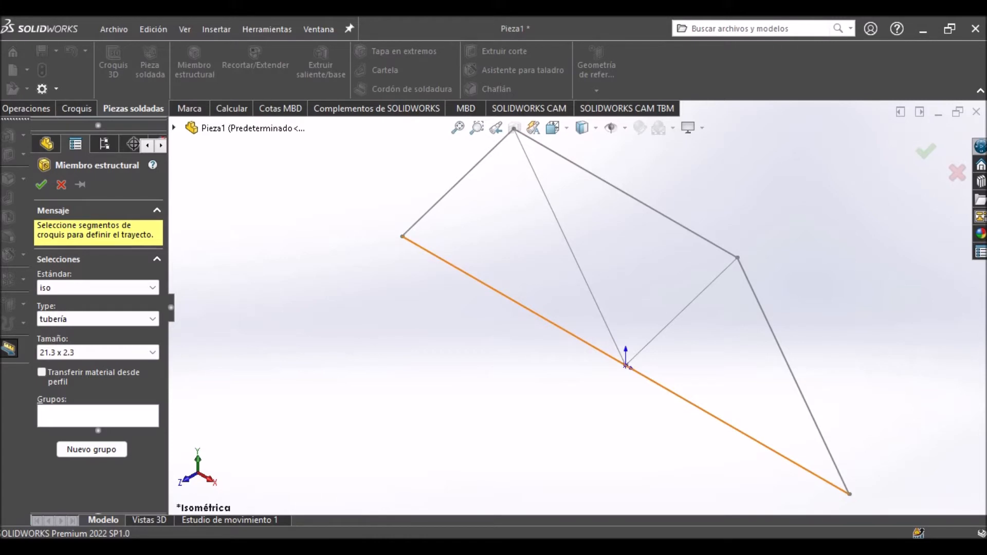
pyautogui.click(625, 365)
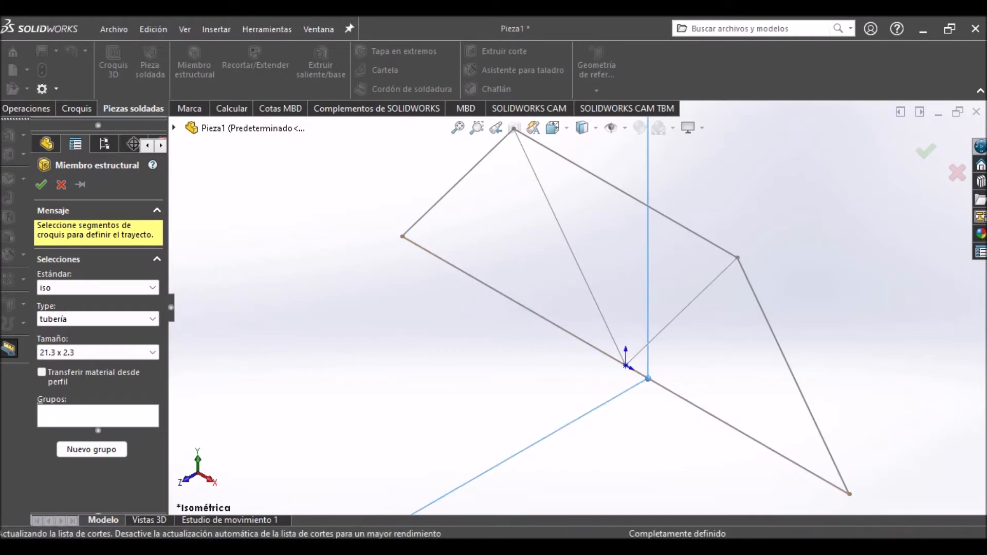
pyautogui.scroll(-3, 752, 325)
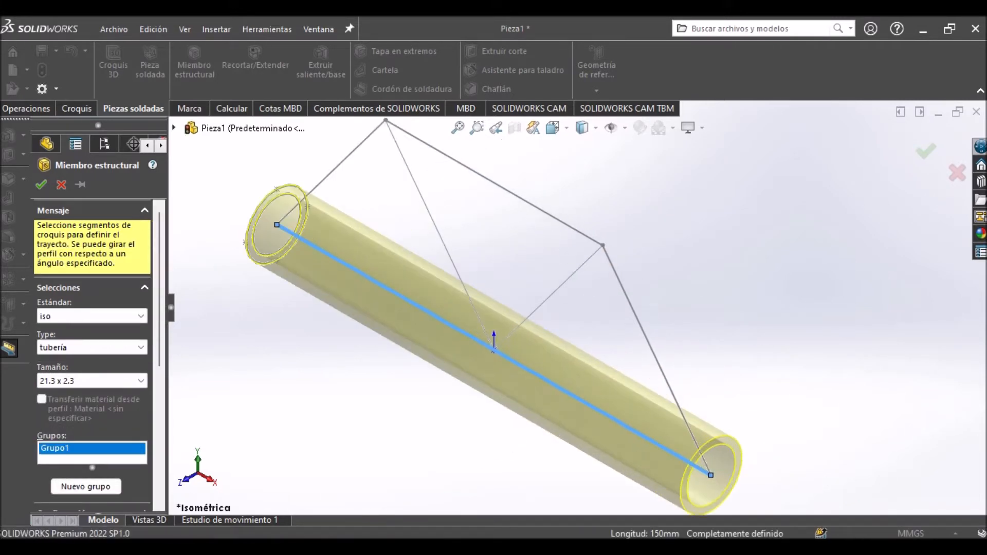
pyautogui.click(694, 439)
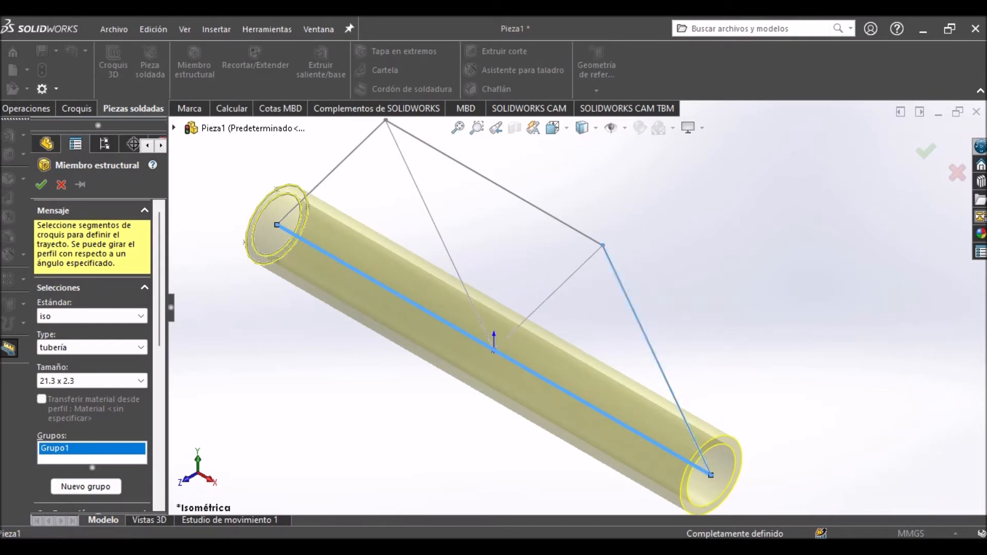
pyautogui.click(494, 183)
pyautogui.click(331, 172)
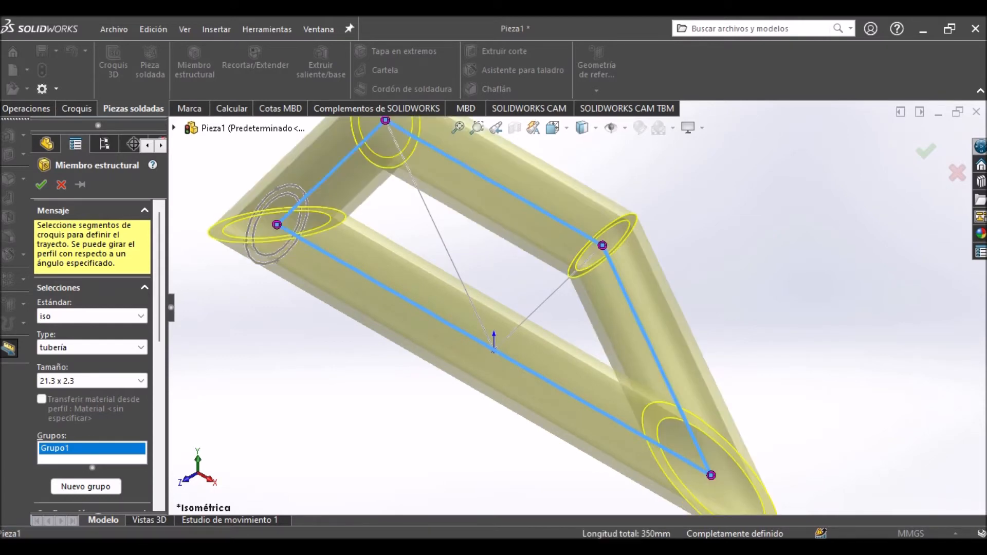
pyautogui.press('Return')
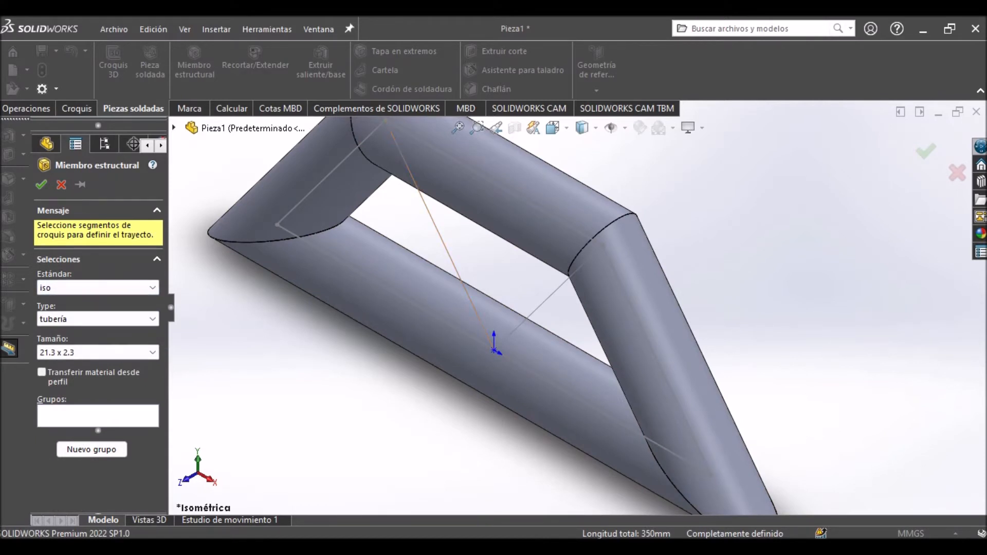
# Apply the same pipe profile to the two inner diagonals of the truss and finish the structural member command.
pyautogui.click(446, 250)
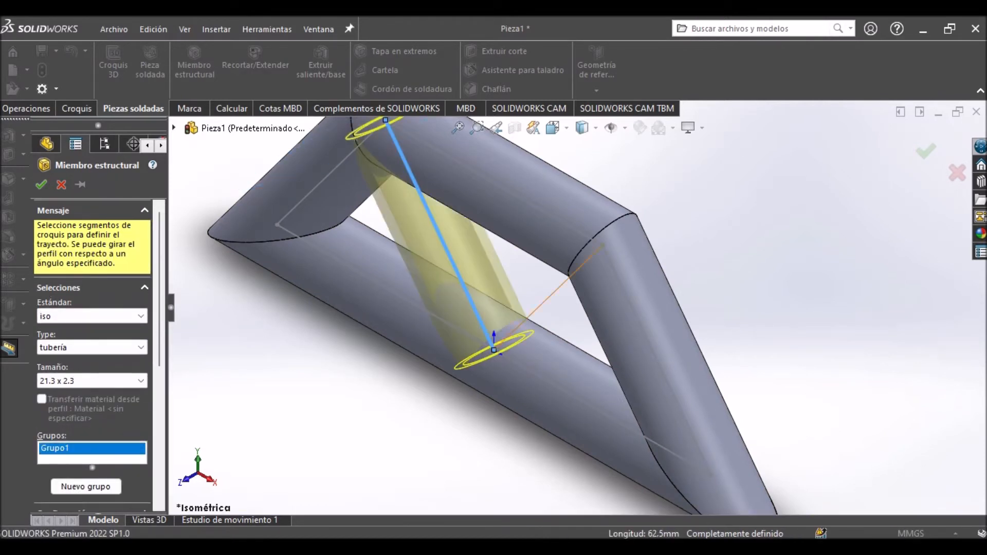
pyautogui.click(548, 297)
pyautogui.click(925, 151)
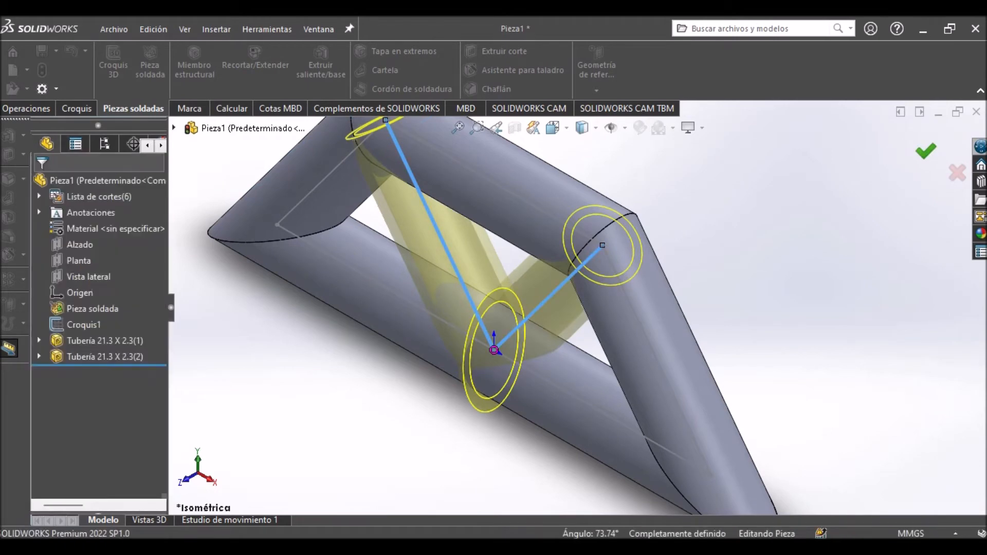
# Open the profile sketch of the outer frame's pipe member, Tubería 21.3 X 2.3(1), for editing.
pyautogui.moveTo(698, 349); pyautogui.dragTo(661, 335, button='middle')
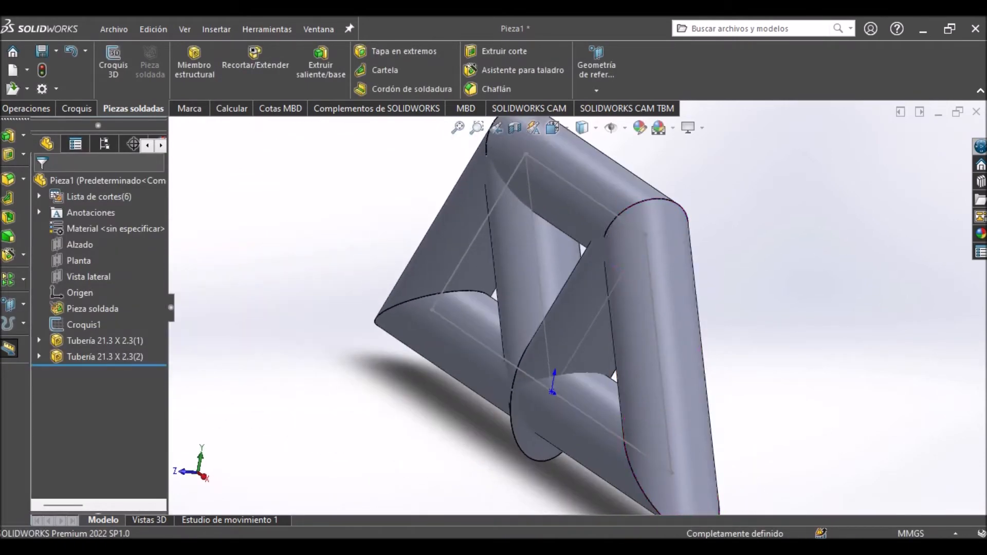
pyautogui.scroll(3, 661, 335)
pyautogui.hotkey('ctrl', '7')
pyautogui.scroll(-3, 635, 378)
pyautogui.moveTo(635, 379); pyautogui.dragTo(722, 323, button='middle')
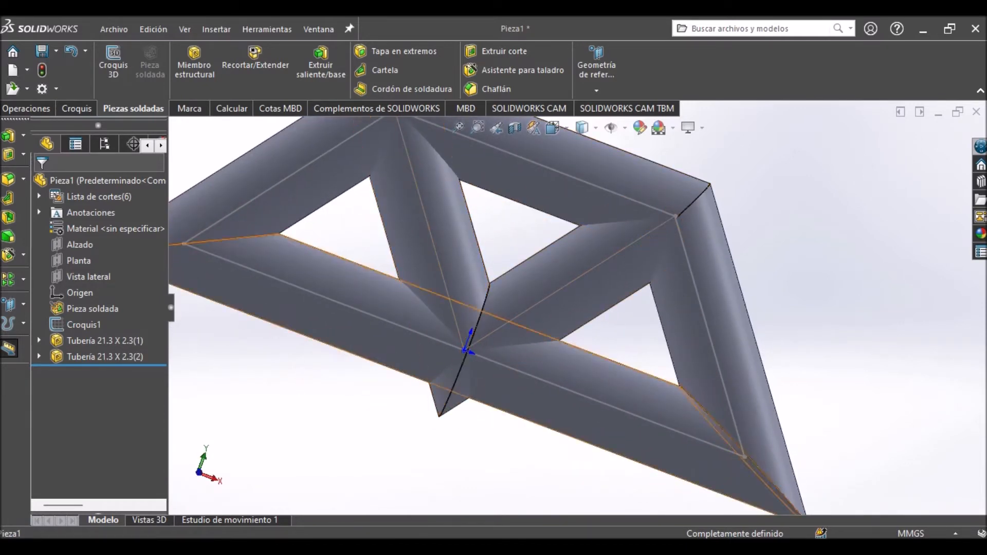
pyautogui.click(39, 341)
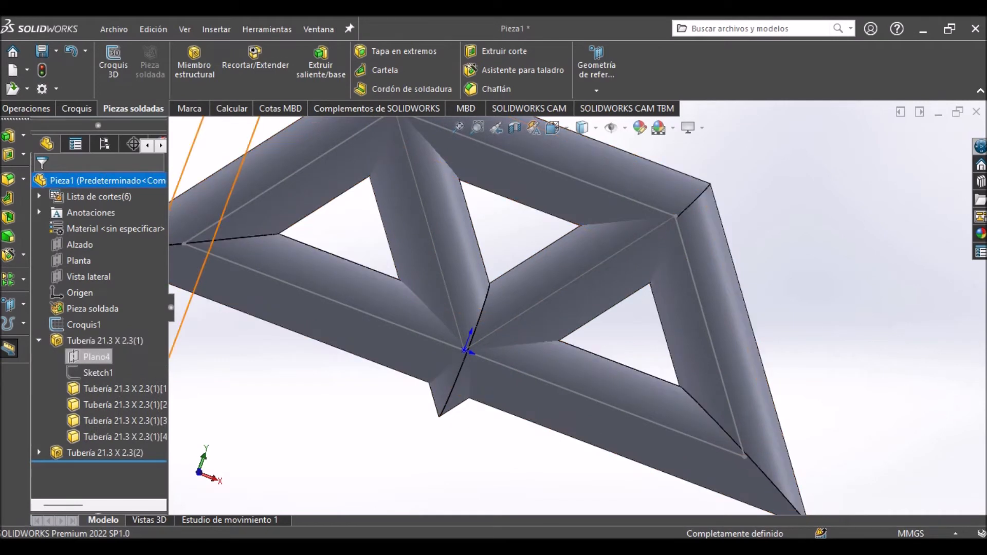
pyautogui.click(97, 373)
pyautogui.click(109, 326)
pyautogui.hotkey('ctrl', '7')
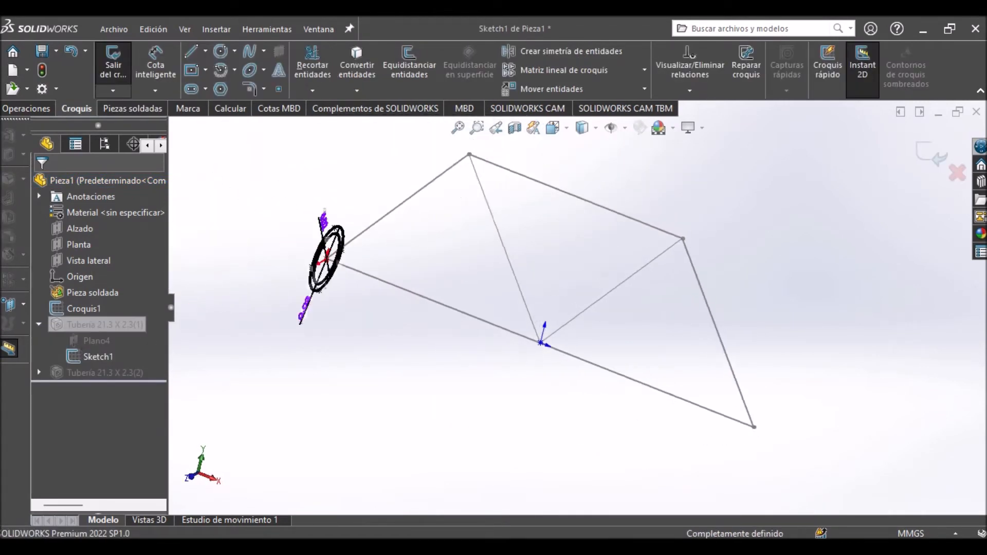
# Delete both concentric circles and their dimensions from the outer frame's profile sketch.
pyautogui.scroll(-5, 555, 180)
pyautogui.scroll(1, 252, 375)
pyautogui.scroll(-4, 252, 375)
pyautogui.scroll(6, 298, 365)
pyautogui.scroll(-2, 555, 373)
pyautogui.moveTo(379, 218); pyautogui.dragTo(608, 422)
pyautogui.press('Delete')
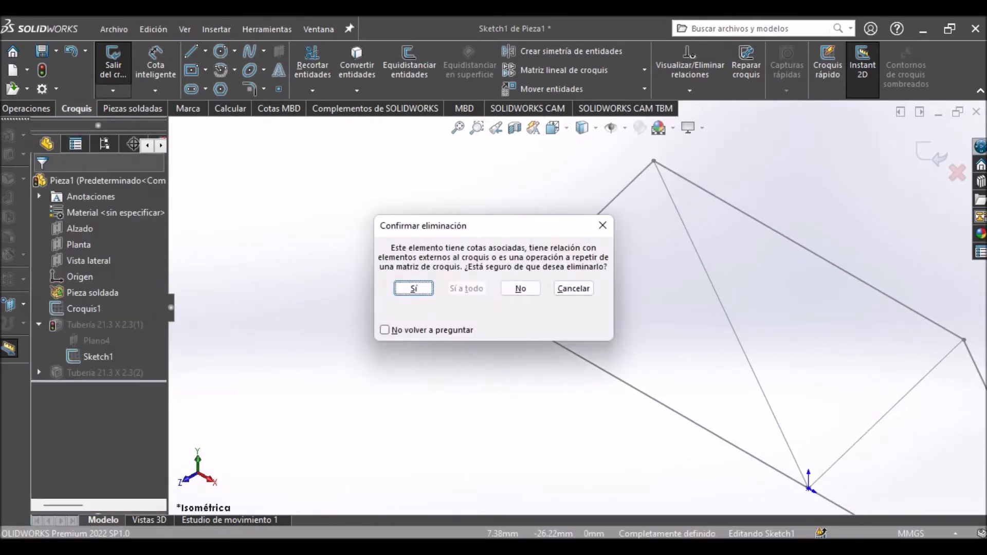
pyautogui.click(414, 288)
# Draw a circle about 8.8 mm in diameter centred on the origin of the outer frame's profile sketch.
pyautogui.scroll(-4, 499, 309)
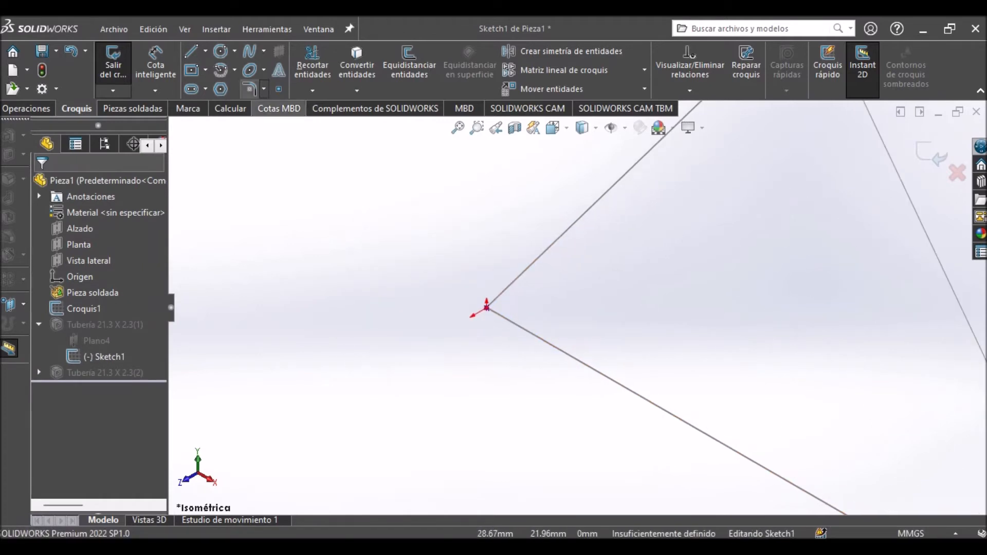
pyautogui.click(221, 51)
pyautogui.click(485, 306)
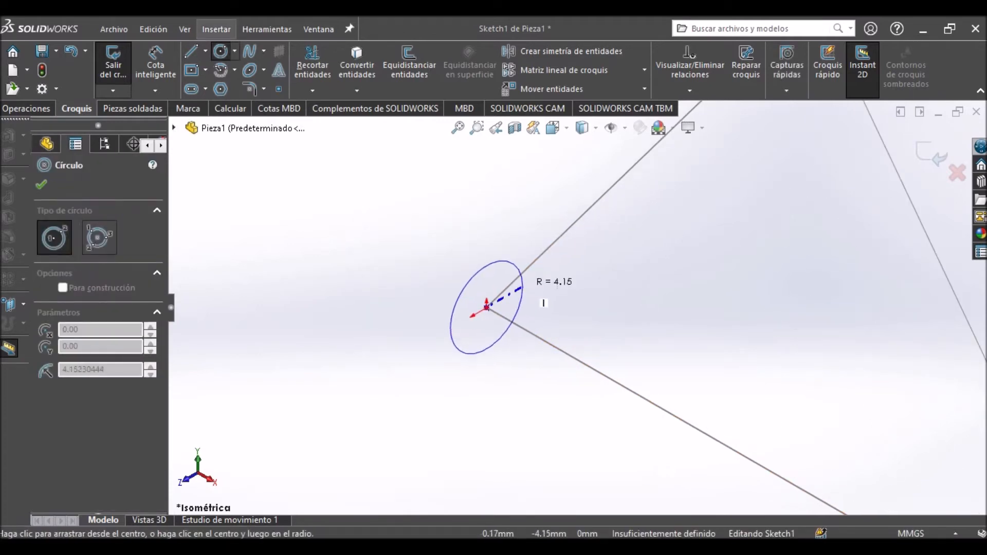
pyautogui.click(524, 286)
# Dimension the outer frame's profile circle with a diameter of 5 mm and exit the sketch.
pyautogui.click(156, 65)
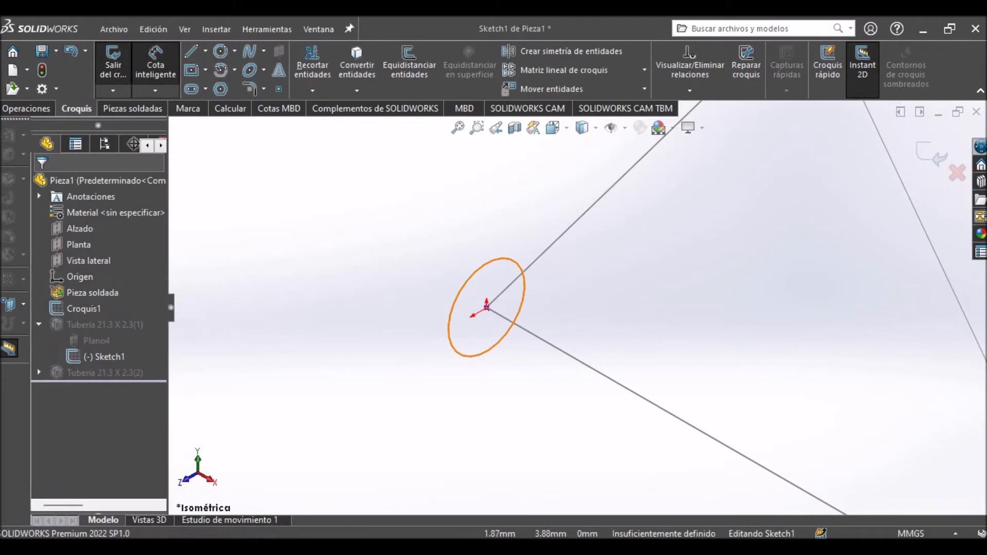
pyautogui.click(449, 324)
pyautogui.click(363, 293)
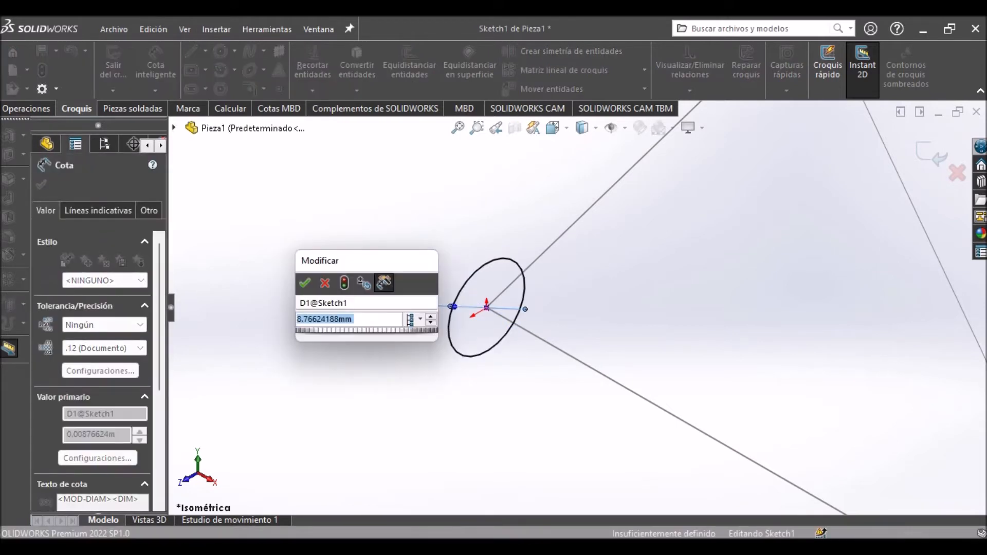
pyautogui.write('5')
pyautogui.press('Return')
pyautogui.scroll(3, 583, 306)
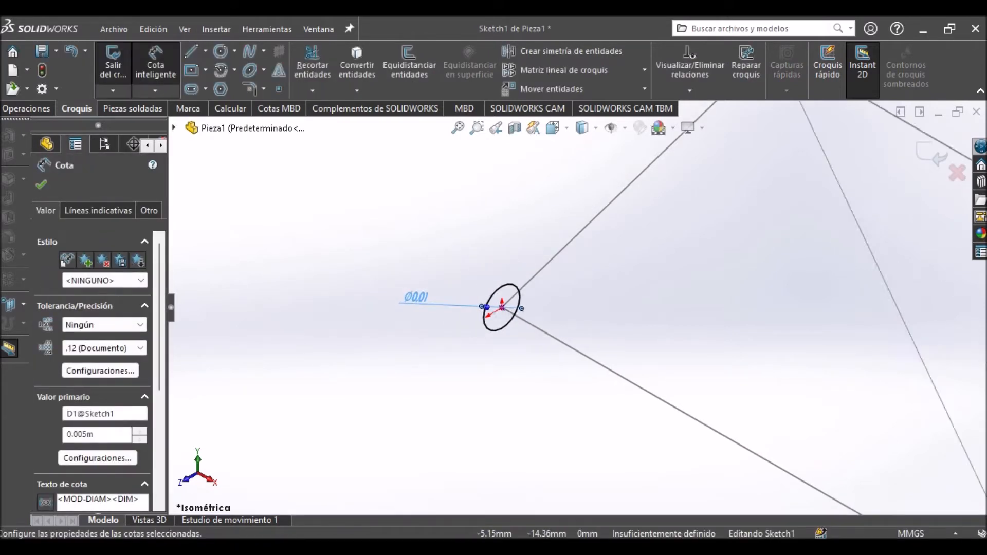
pyautogui.click(932, 154)
# Edit the profile sketch of the inner diagonals, Sketch11, and delete its two concentric circles with their dimensions.
pyautogui.scroll(6, 754, 316)
pyautogui.scroll(-2, 753, 317)
pyautogui.scroll(-3, 753, 321)
pyautogui.scroll(3, 473, 185)
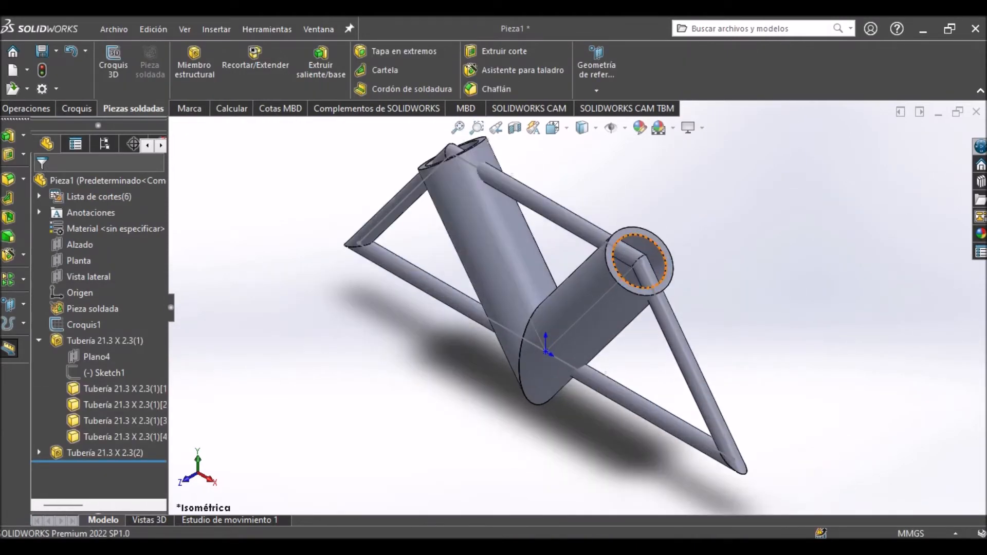
pyautogui.click(39, 452)
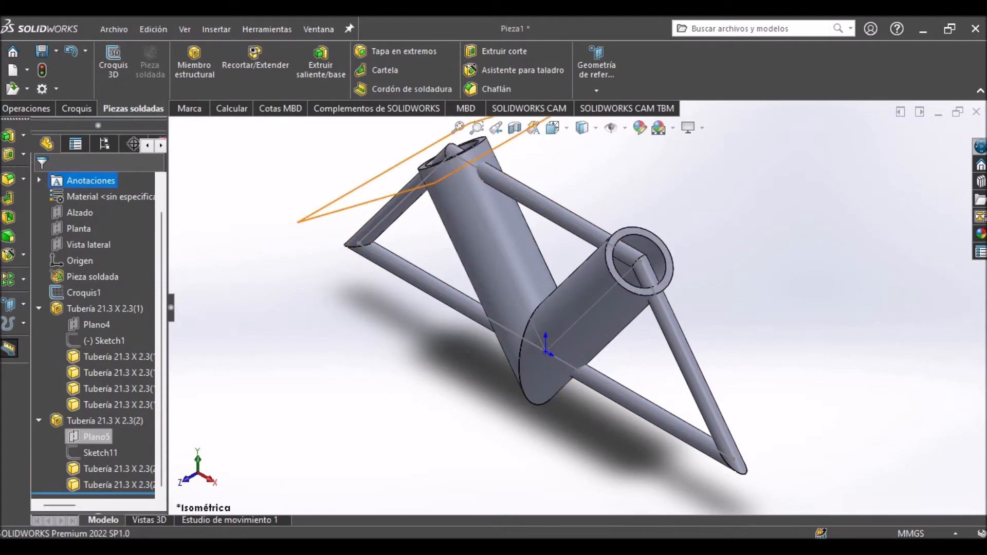
pyautogui.rightClick(100, 452)
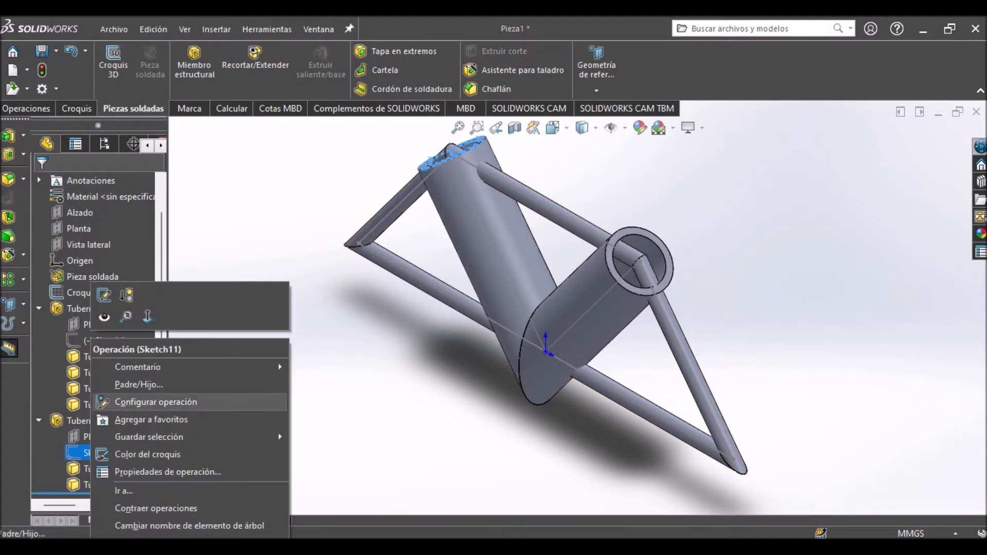
pyautogui.click(122, 296)
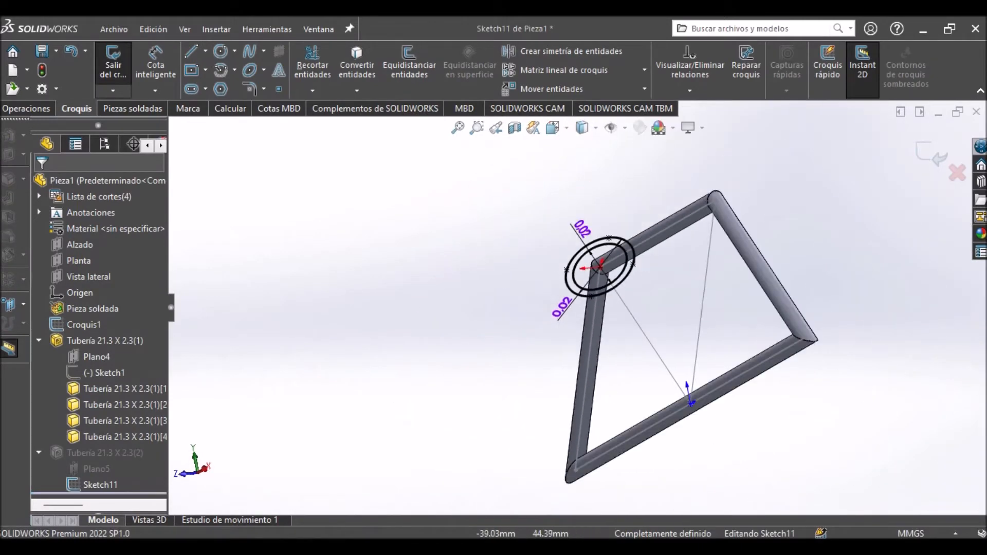
pyautogui.moveTo(523, 179); pyautogui.dragTo(672, 347)
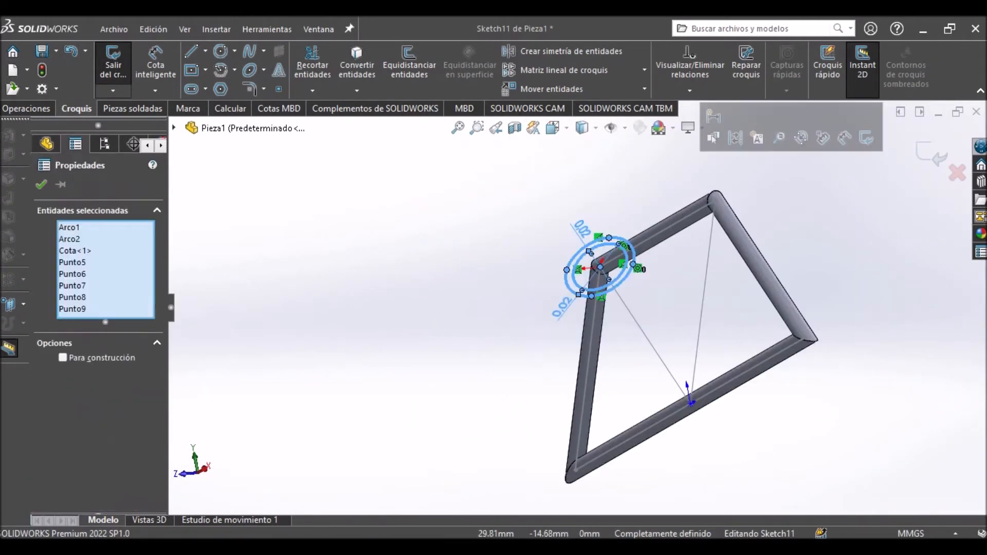
pyautogui.press('Delete')
pyautogui.press('Return')
# Draw a circle about 9 mm in diameter centred on the origin of the diagonals' profile sketch.
pyautogui.scroll(-5, 654, 243)
pyautogui.click(221, 52)
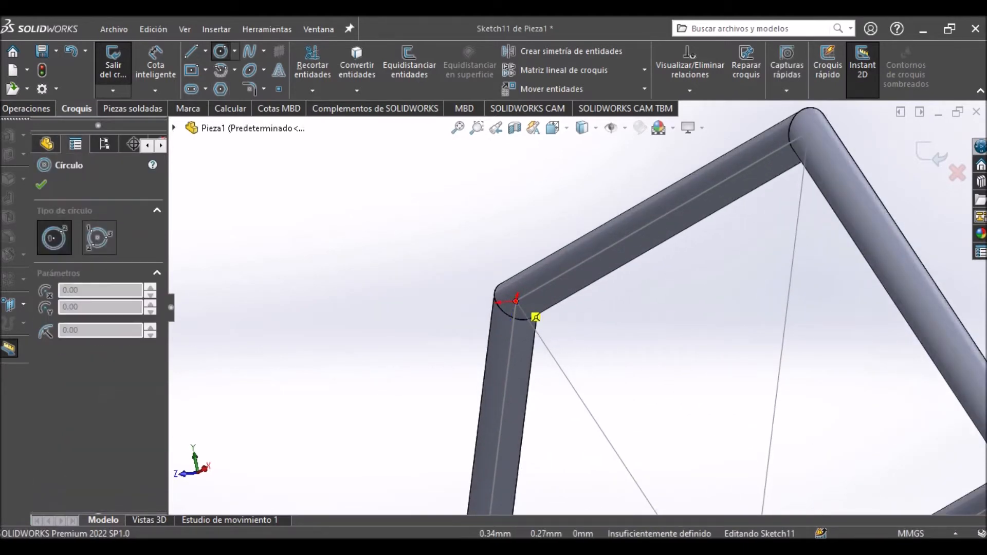
pyautogui.click(515, 301)
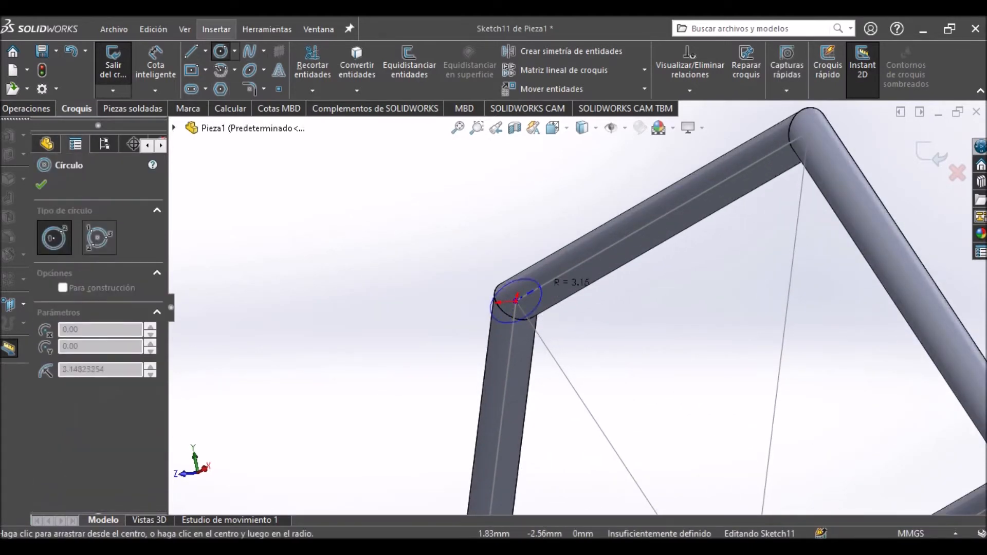
pyautogui.click(551, 288)
# Dimension the diagonals' profile circle with a diameter of 5 mm and exit the sketch.
pyautogui.click(155, 64)
pyautogui.click(537, 280)
pyautogui.click(408, 332)
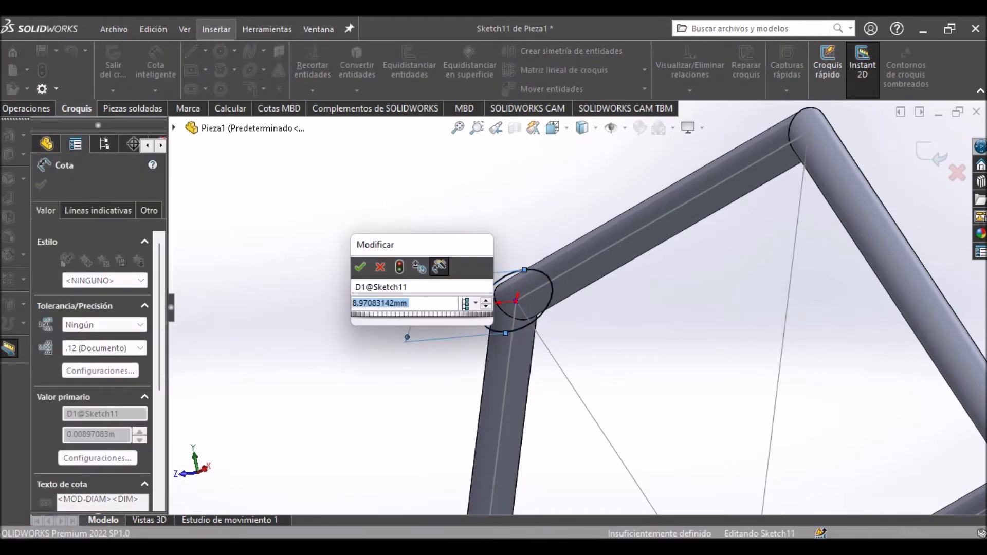
pyautogui.write('5')
pyautogui.press('Return')
pyautogui.click(931, 155)
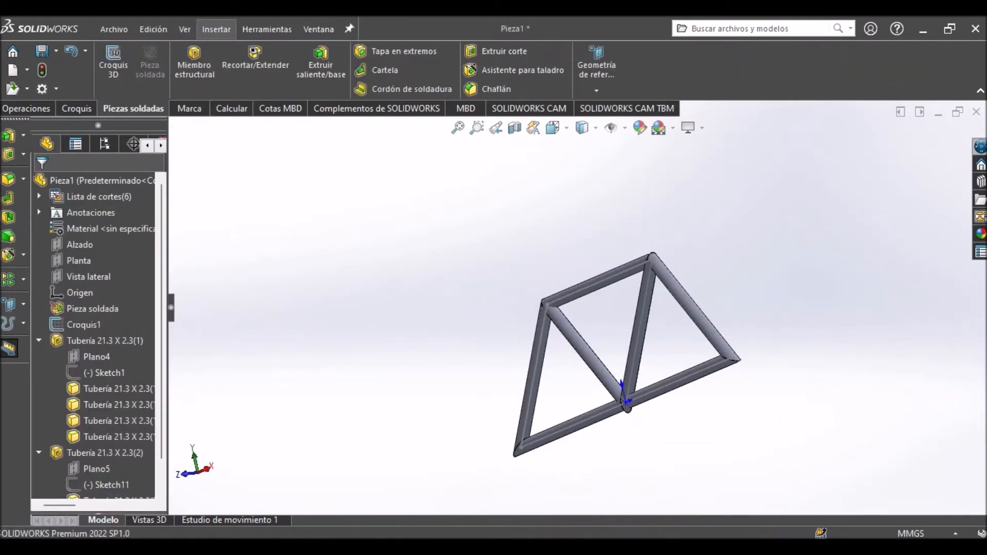
# Examine the joint at the origin where the diagonals meet the lower chord, and collapse both pipe features in the feature tree.
pyautogui.hotkey('ctrl', '7')
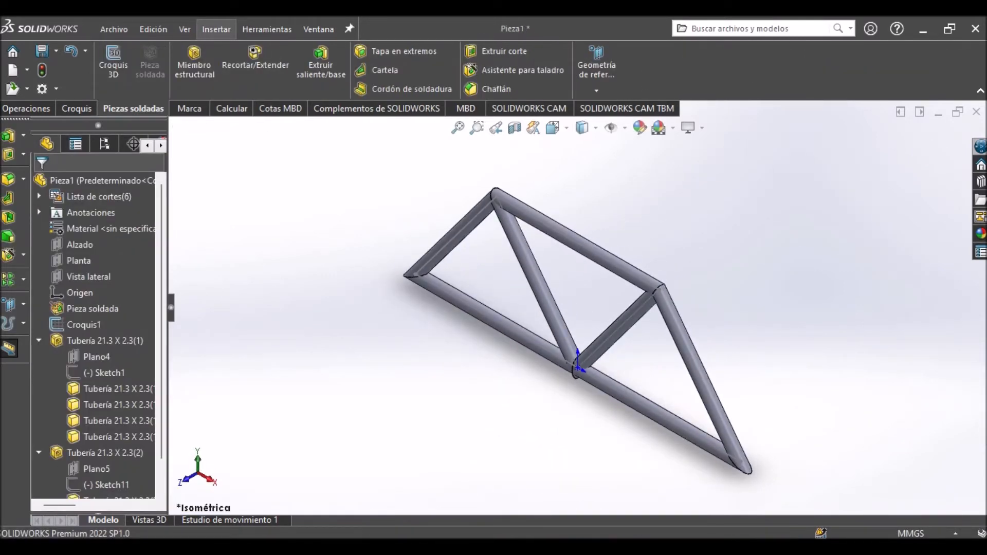
pyautogui.scroll(-5, 565, 399)
pyautogui.moveTo(566, 398); pyautogui.dragTo(606, 359, button='middle')
pyautogui.scroll(-3, 572, 381)
pyautogui.moveTo(547, 321); pyautogui.dragTo(550, 315, button='middle')
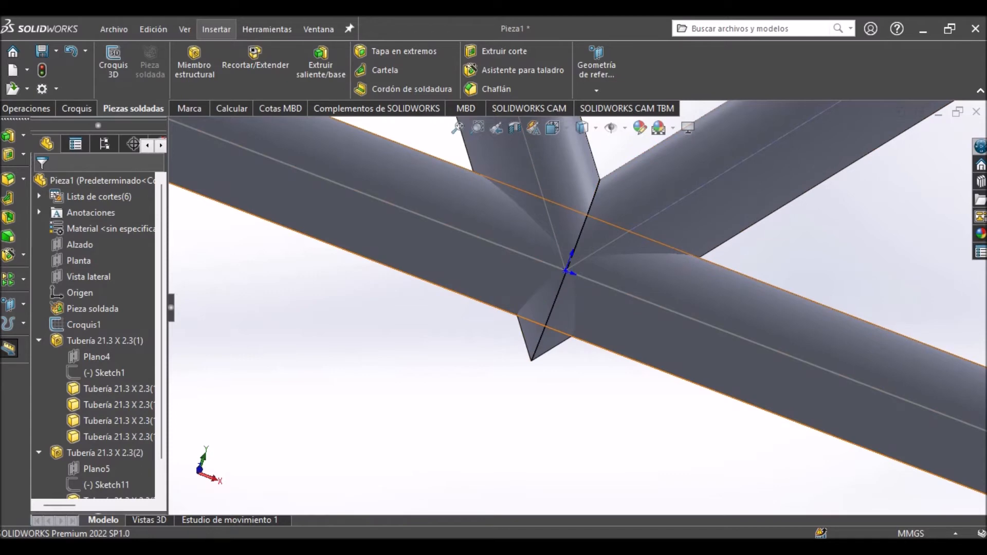
pyautogui.hotkey('ctrl', '7')
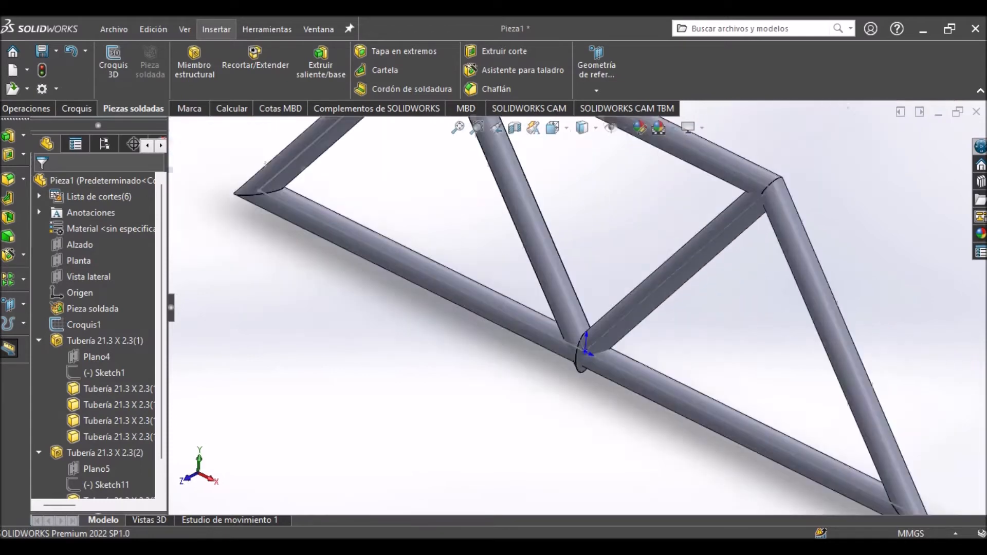
pyautogui.scroll(-4, 578, 362)
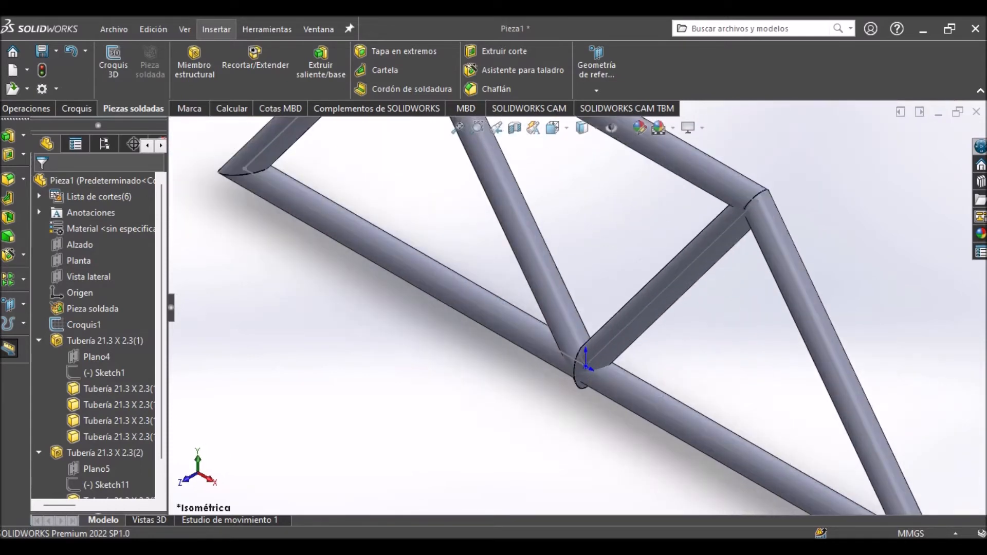
pyautogui.click(39, 340)
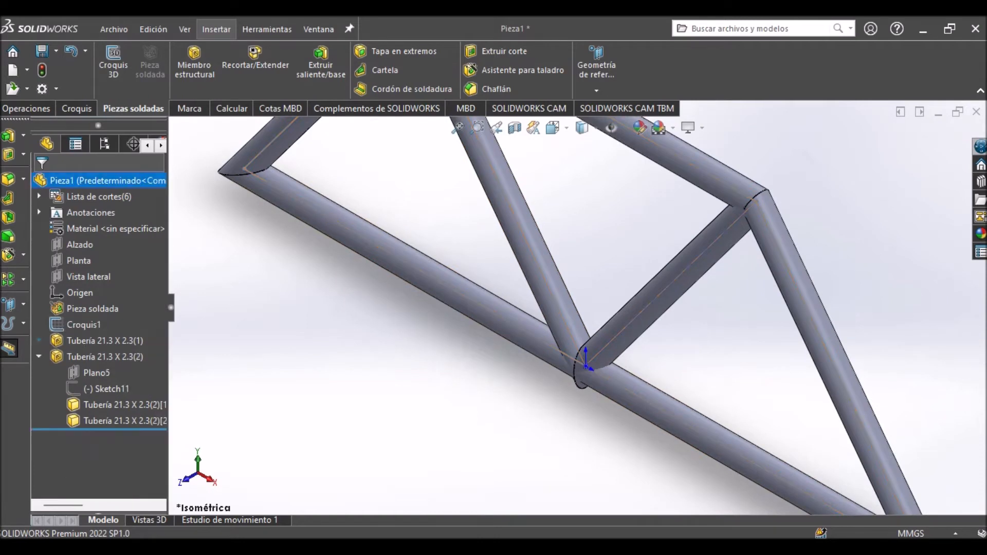
pyautogui.click(39, 356)
pyautogui.scroll(1, 581, 308)
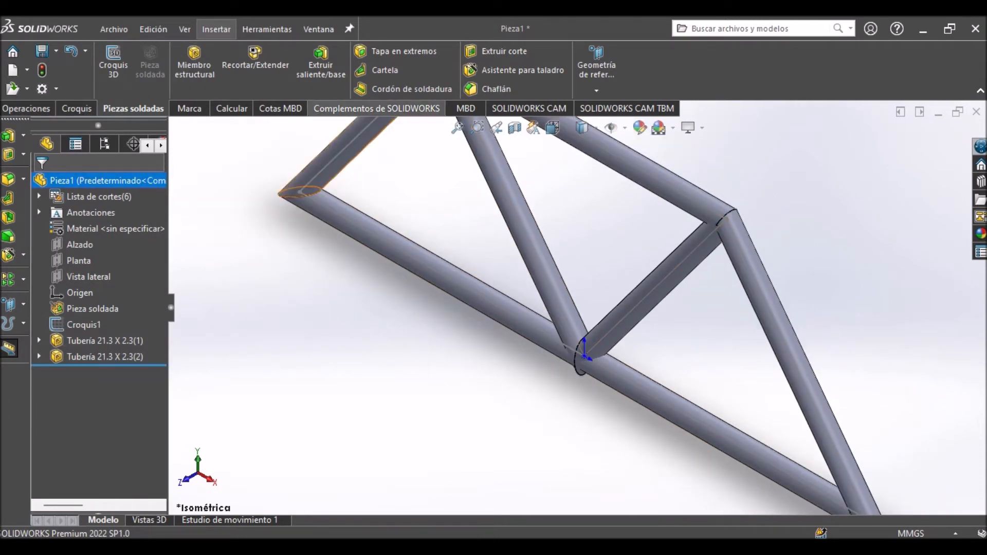
# Load the SOLIDWORKS Simulation add-in and show its commands.
pyautogui.click(378, 108)
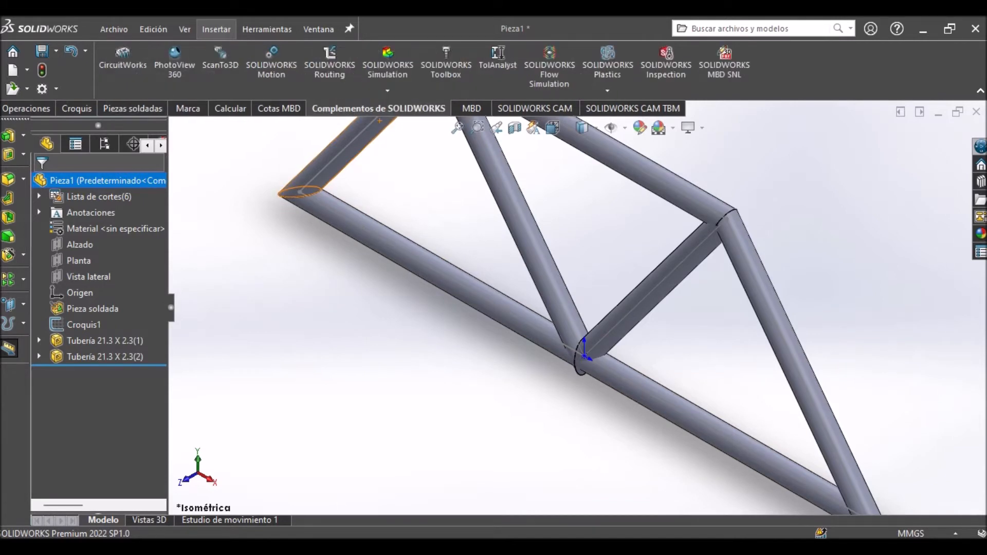
pyautogui.rightClick(799, 69)
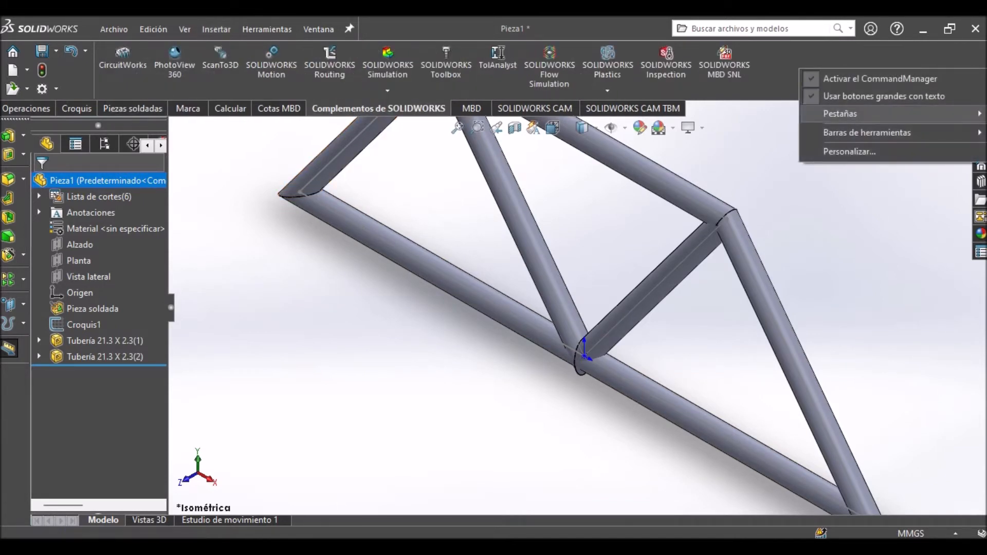
pyautogui.moveTo(848, 114)
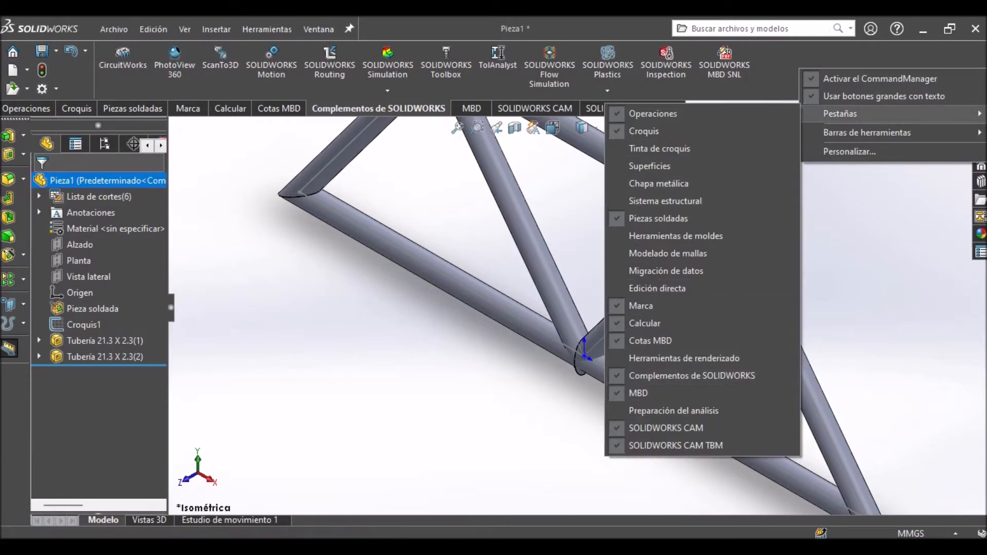
pyautogui.click(388, 64)
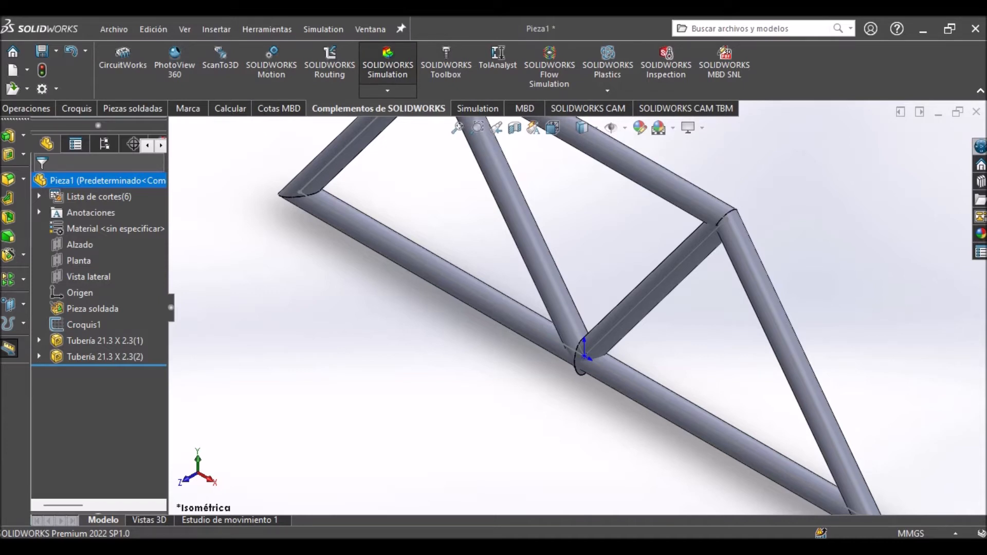
pyautogui.click(387, 64)
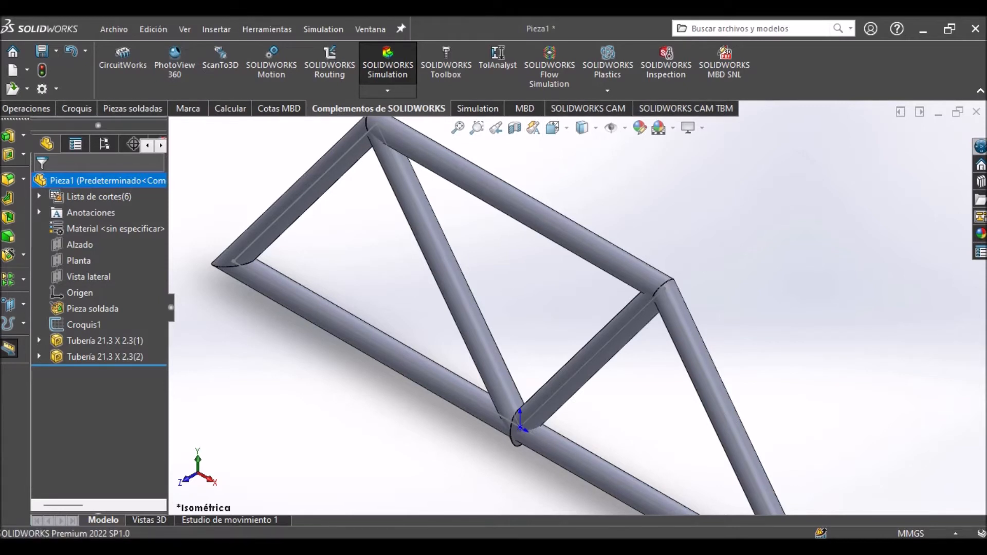
pyautogui.click(478, 108)
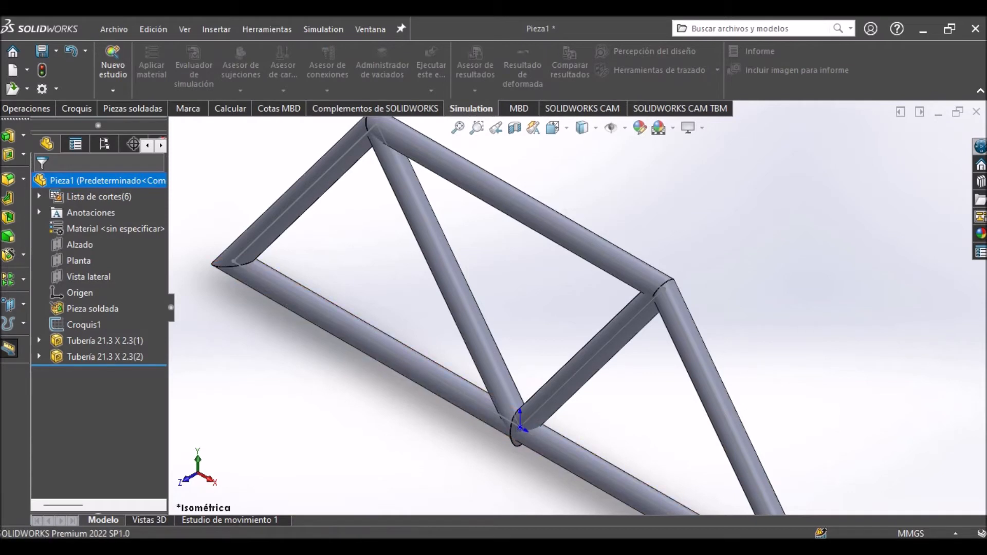
# Create a new static study (Análisis estático) named "Análisis estático cercha".
pyautogui.scroll(3, 652, 291)
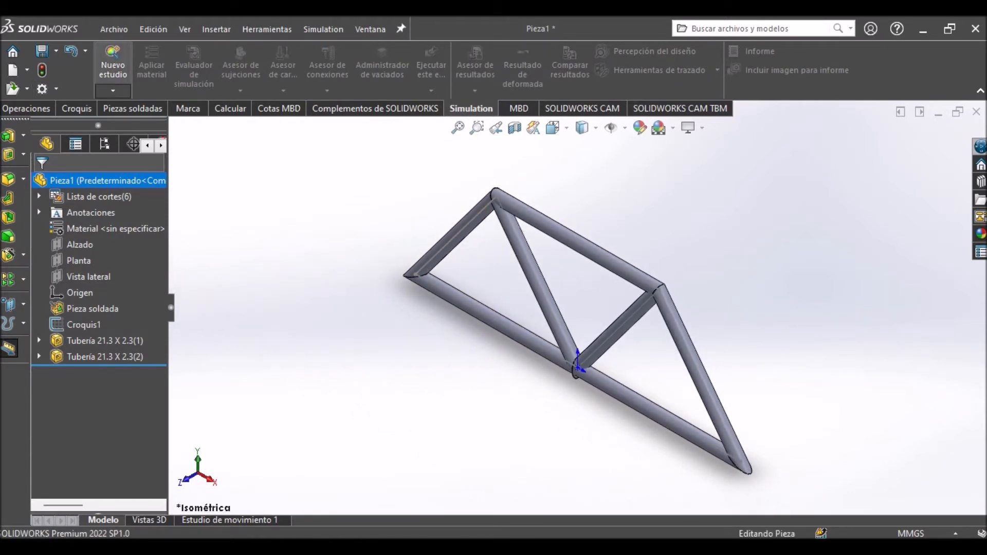
pyautogui.click(113, 66)
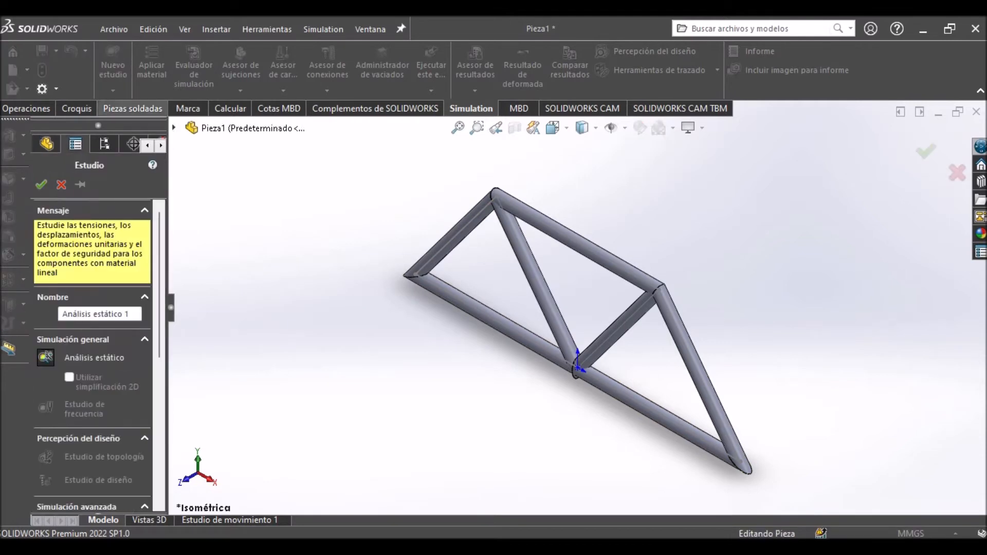
pyautogui.moveTo(129, 314); pyautogui.dragTo(63, 314)
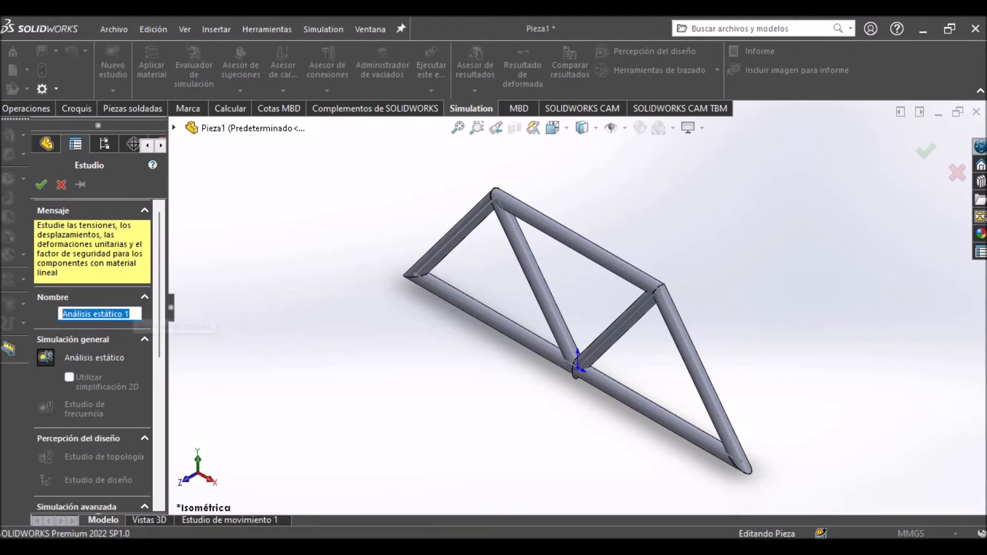
pyautogui.click(130, 314)
pyautogui.press('BackSpace')
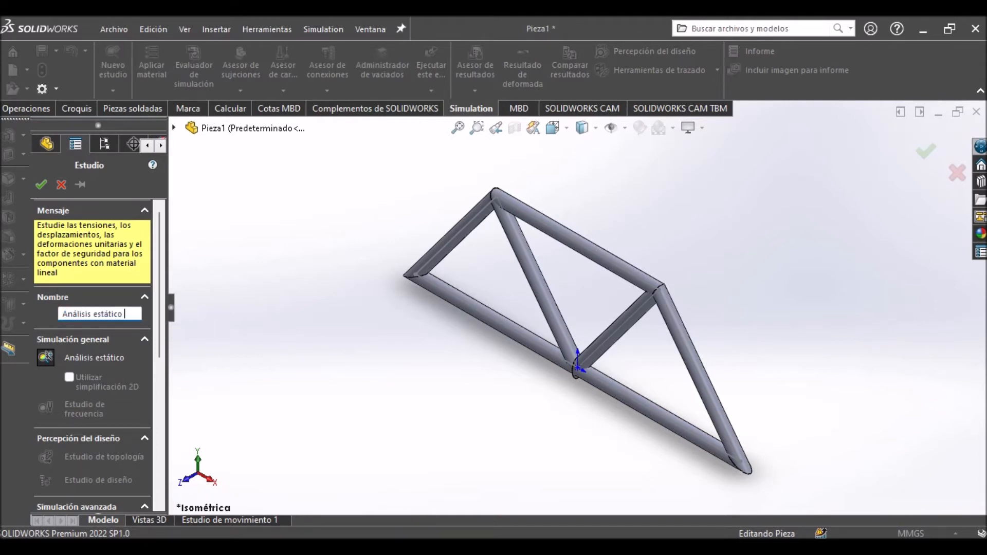
pyautogui.write('cercha')
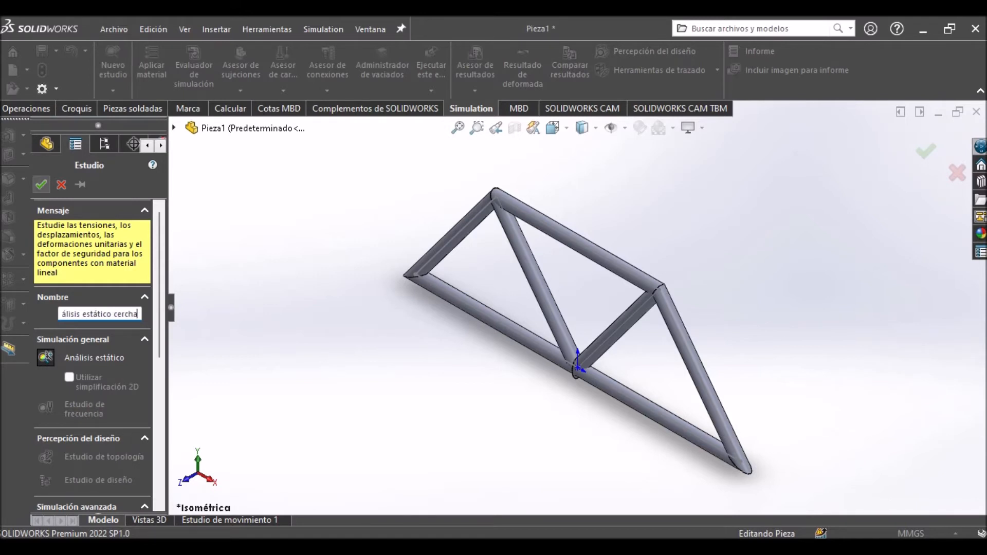
pyautogui.click(41, 184)
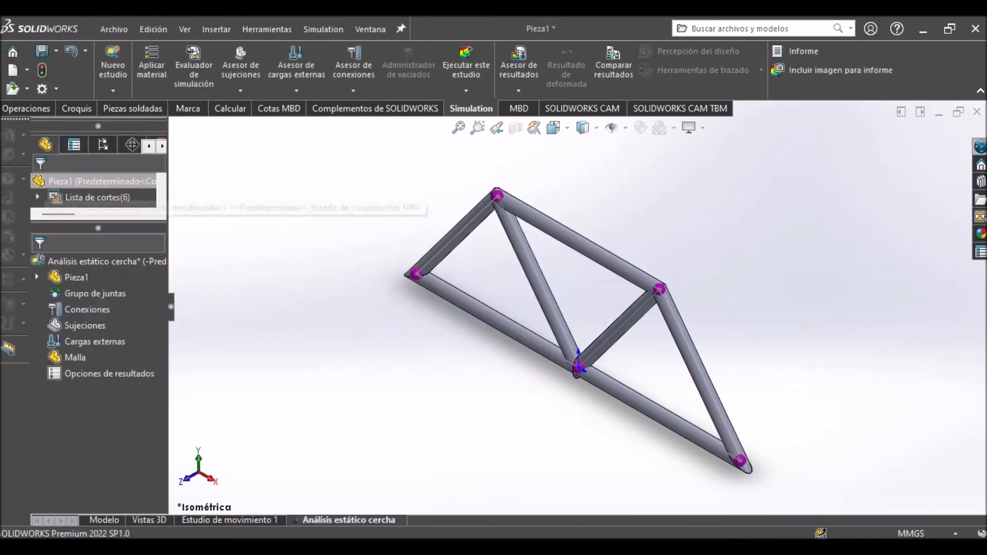
# Examine the joints marked at the nodes of the truss in the static study.
pyautogui.scroll(-2, 757, 267)
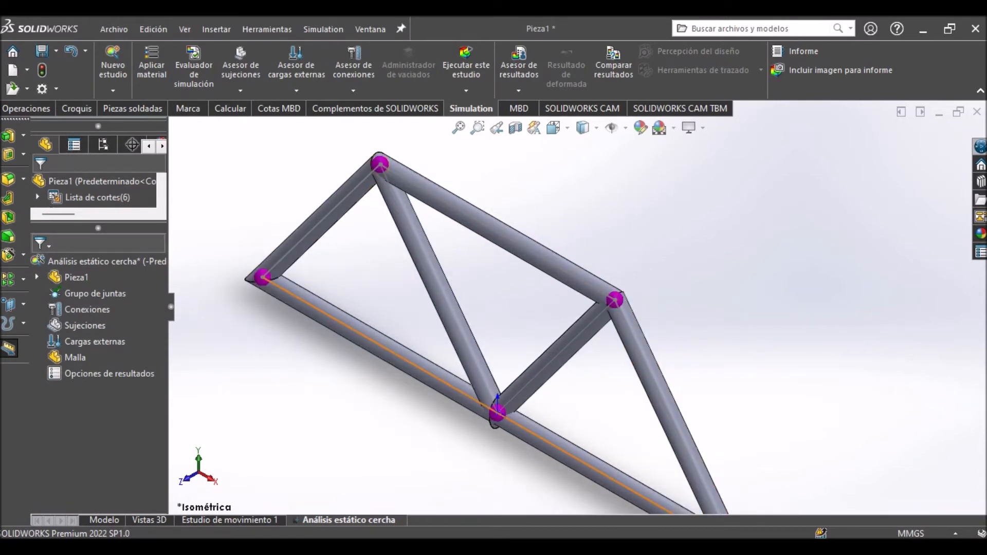
pyautogui.scroll(1, 519, 435)
pyautogui.scroll(2, 575, 305)
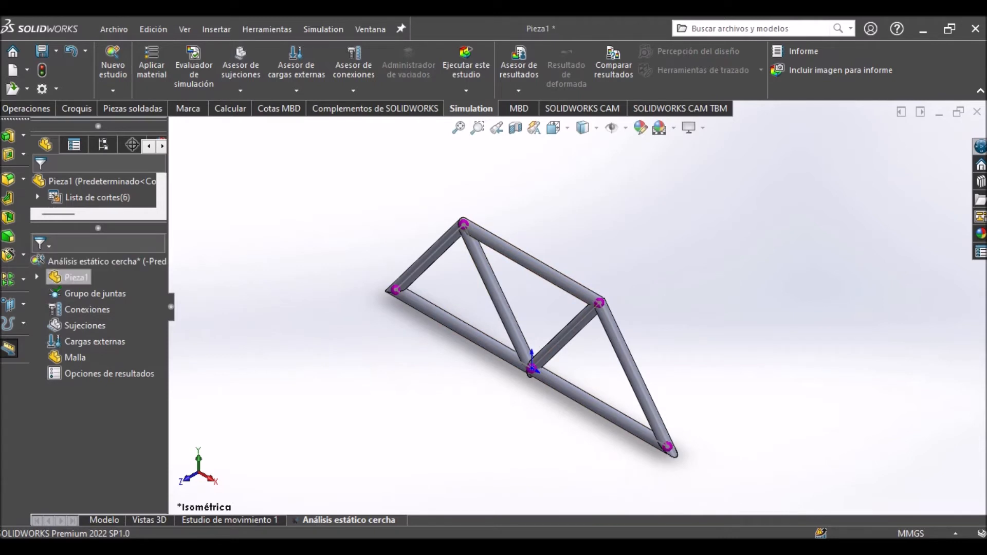
pyautogui.scroll(-2, 465, 325)
pyautogui.scroll(2, 578, 314)
pyautogui.scroll(-4, 720, 366)
pyautogui.scroll(1, 720, 366)
pyautogui.scroll(3, 484, 308)
pyautogui.scroll(-2, 519, 313)
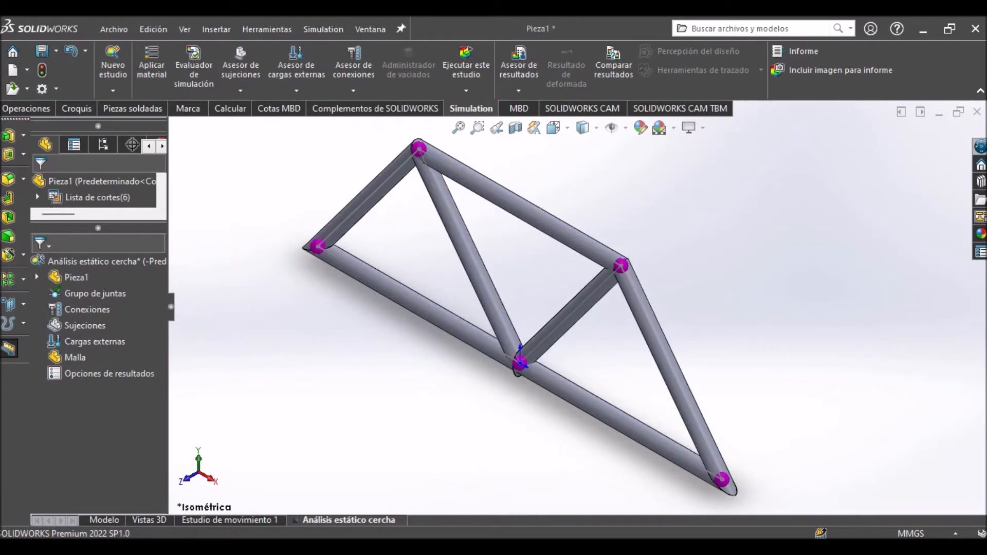
pyautogui.scroll(1, 578, 305)
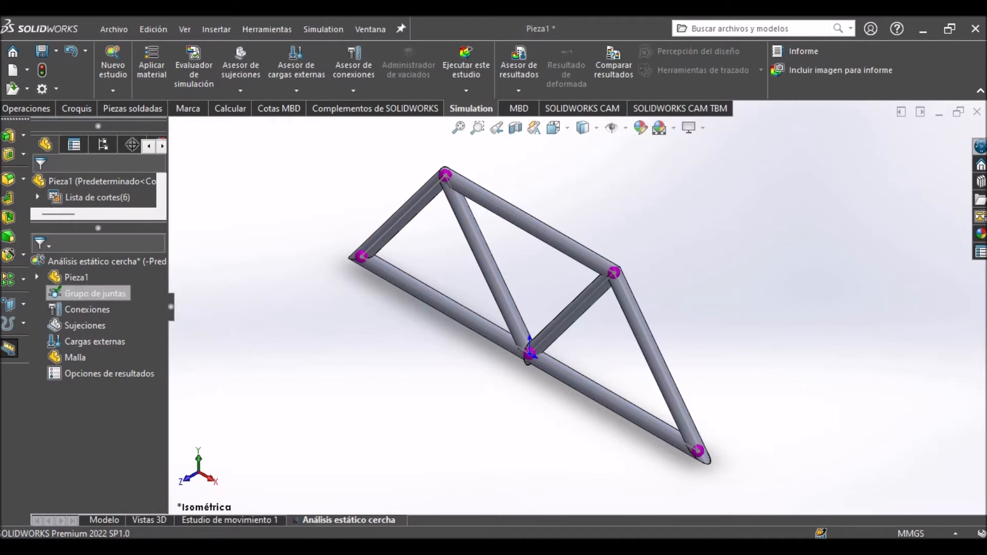
# Expand the study's cut list with its four PIPE 21,30 X 2.3 groups, and widen the tree to show the beam names.
pyautogui.click(37, 277)
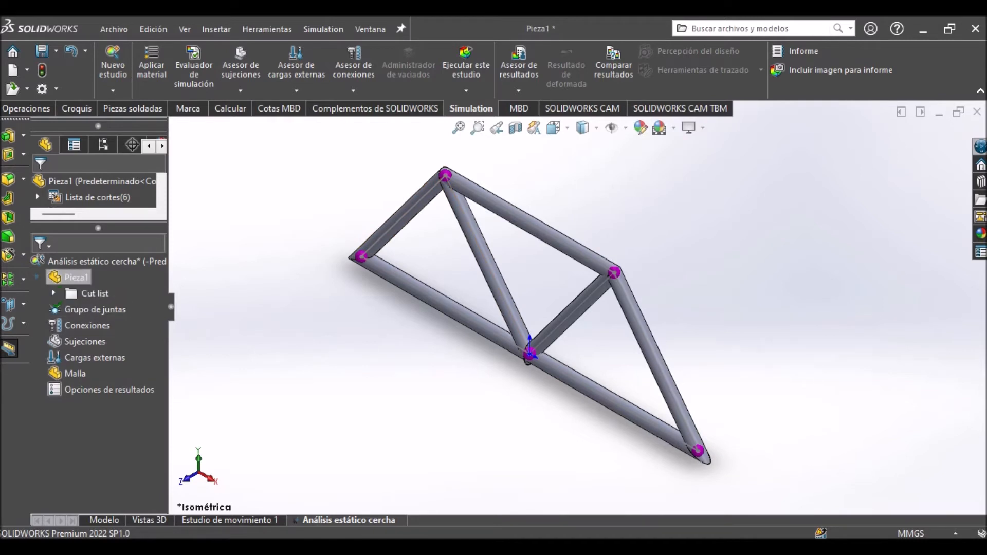
pyautogui.click(37, 277)
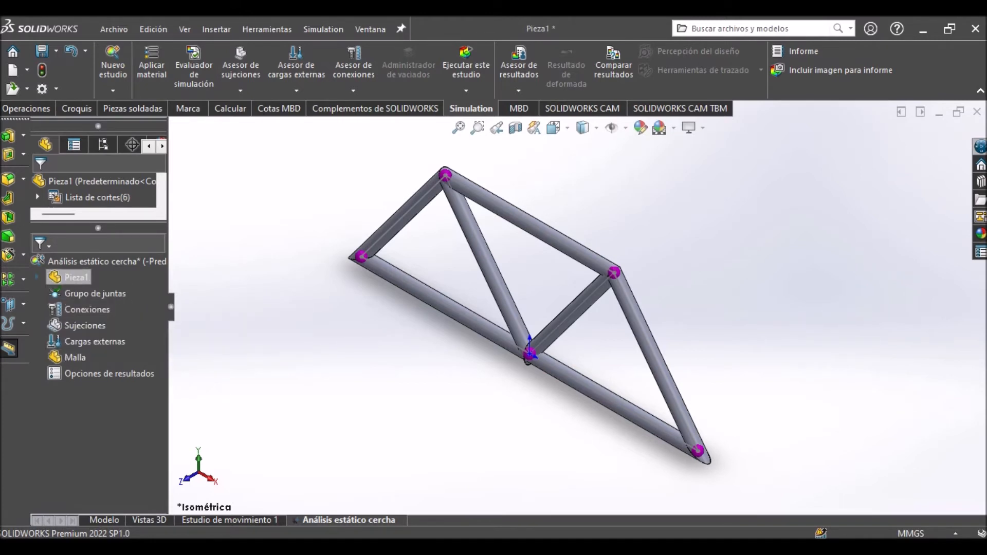
pyautogui.click(37, 277)
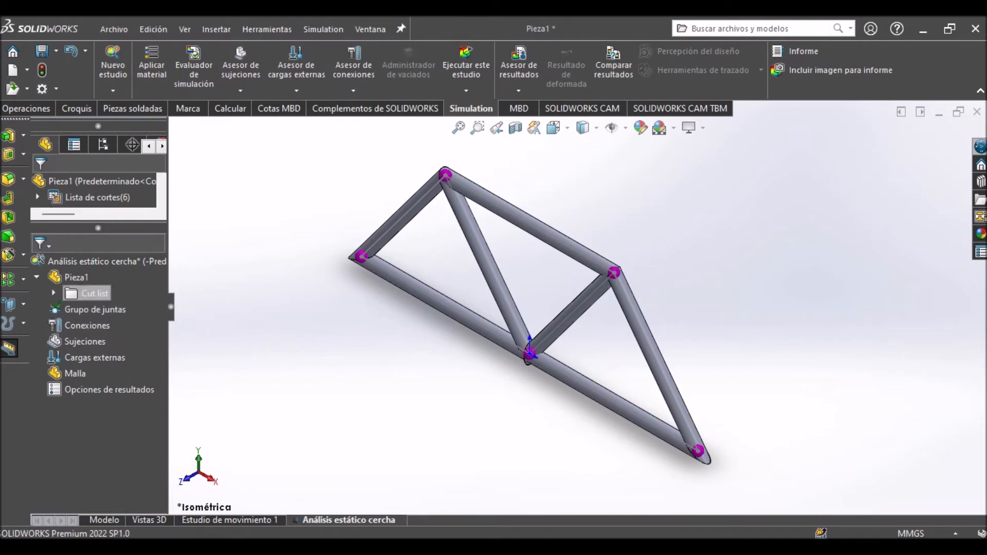
pyautogui.click(54, 293)
pyautogui.click(71, 308)
pyautogui.click(70, 340)
pyautogui.click(71, 389)
pyautogui.click(71, 421)
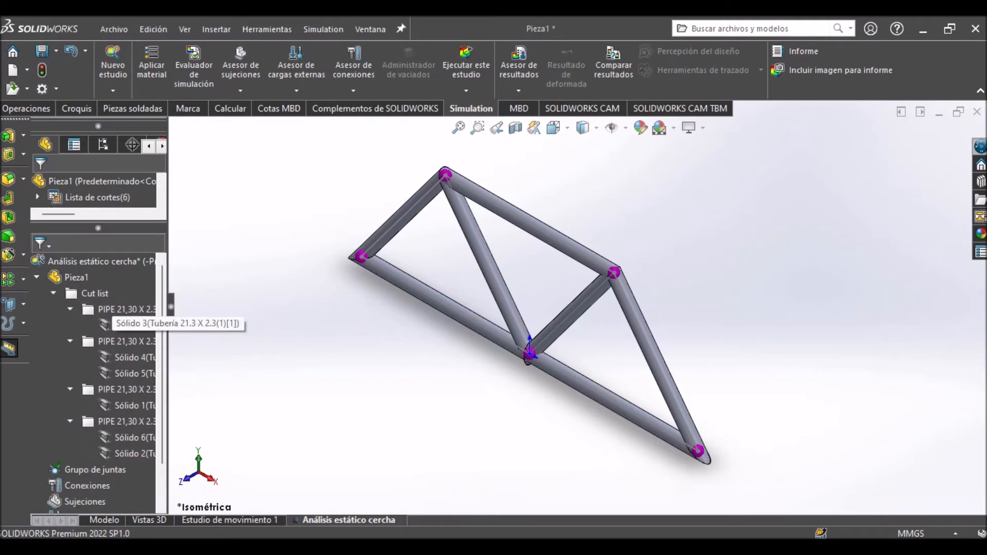
pyautogui.moveTo(171, 308); pyautogui.dragTo(199, 308)
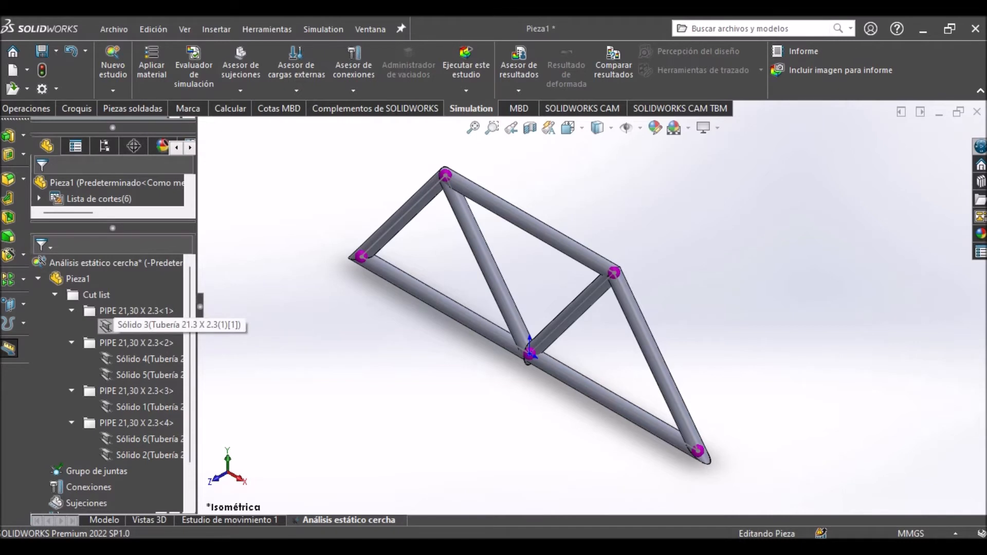
# Edit the definition of the lower chord beam, Sólido 3, setting both of its end connections to Deslizante.
pyautogui.rightClick(117, 327)
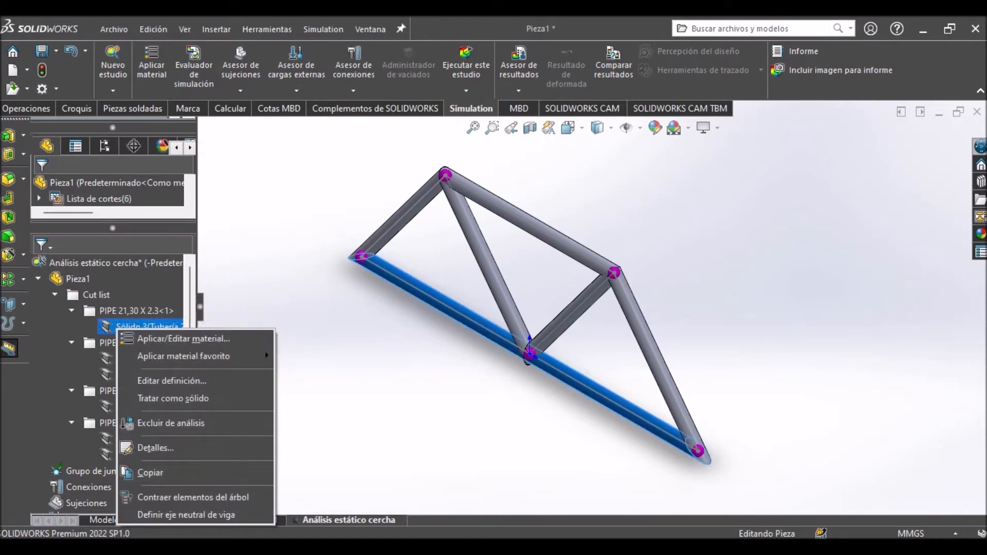
pyautogui.click(171, 380)
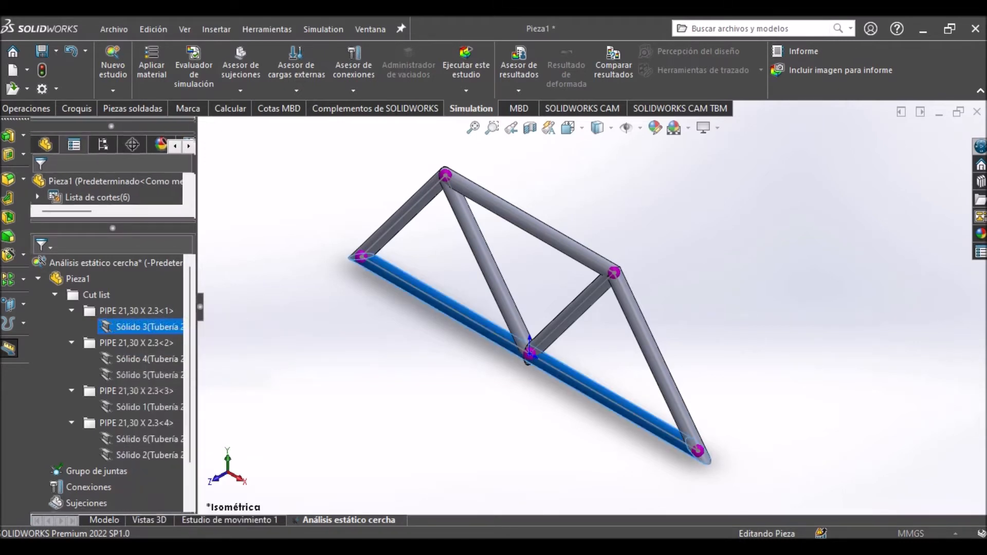
pyautogui.scroll(-3, 108, 350)
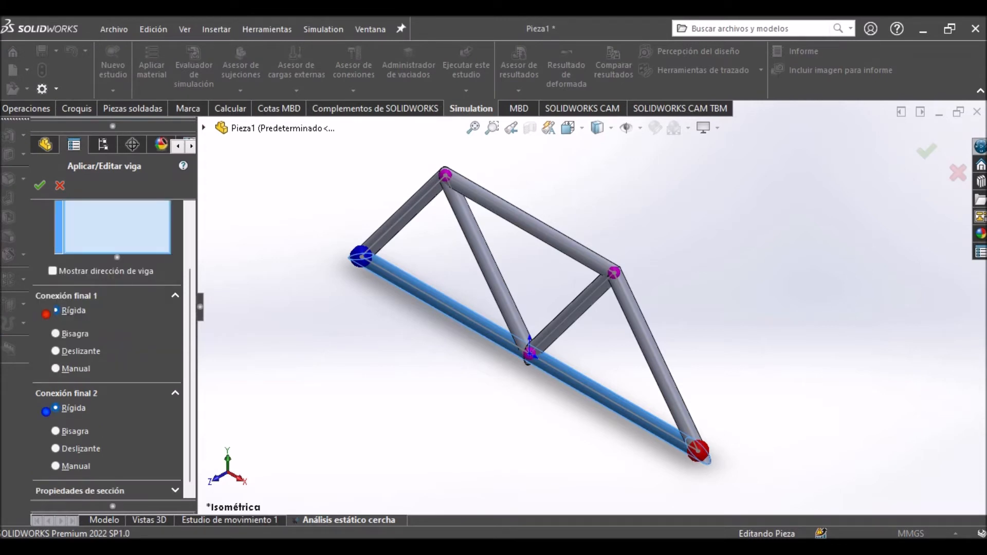
pyautogui.scroll(-1, 108, 349)
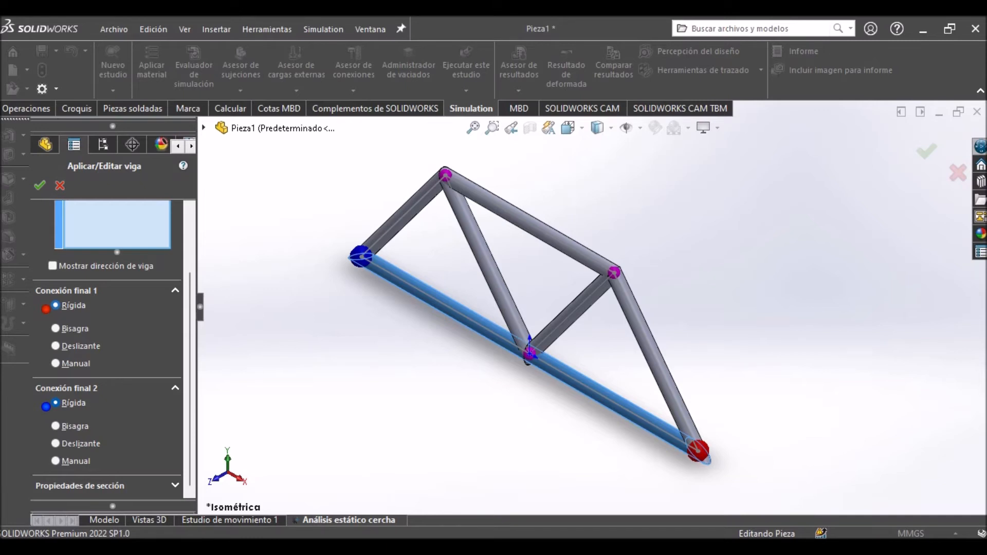
pyautogui.click(55, 444)
pyautogui.click(56, 346)
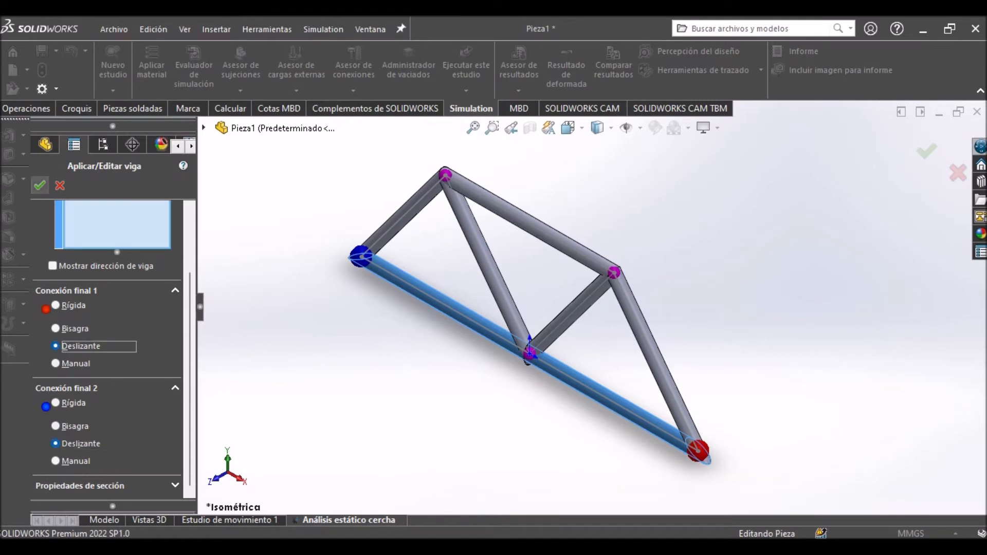
pyautogui.click(39, 185)
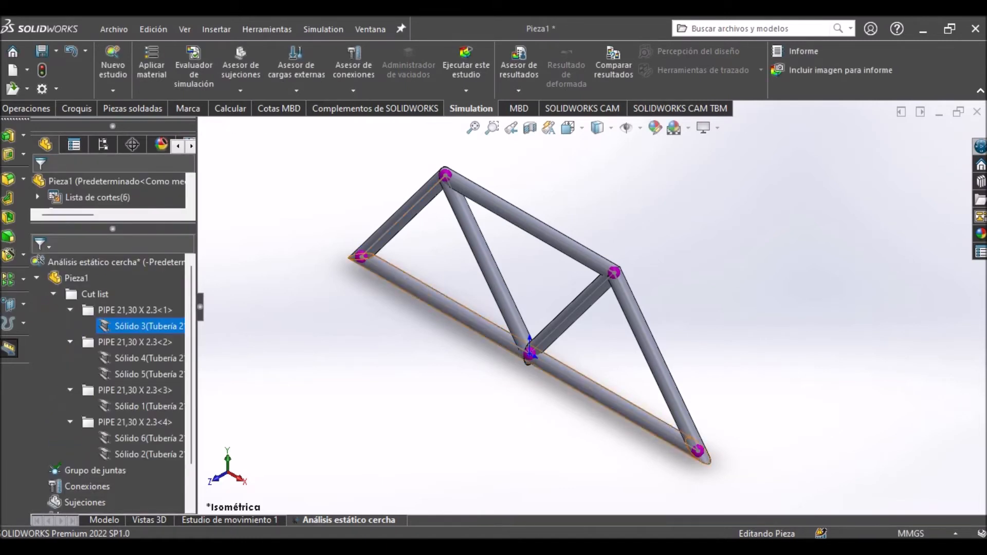
# Redefine the lower chord beam, Sólido 3, with both end connections Rígida and its type set to Cabeza de armadura.
pyautogui.rightClick(131, 325)
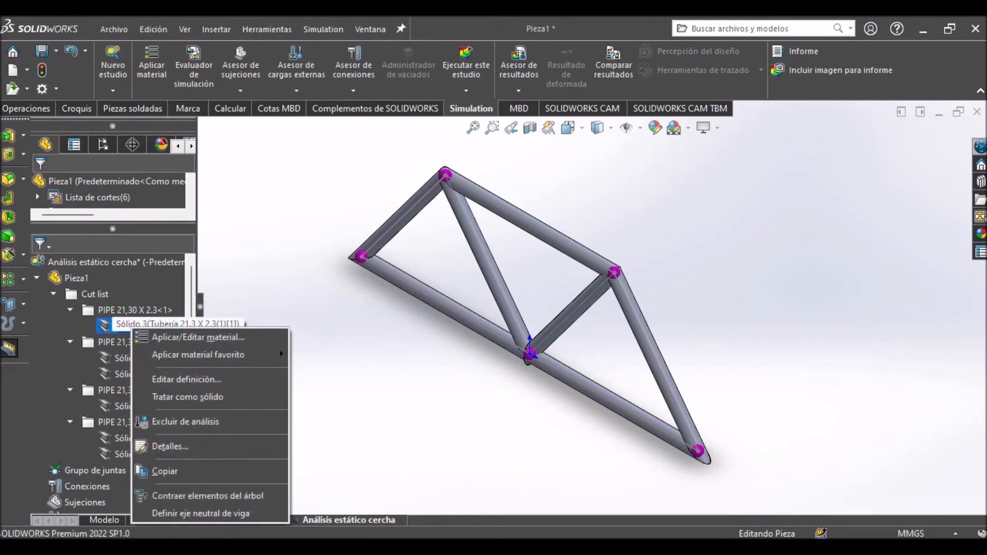
pyautogui.click(186, 379)
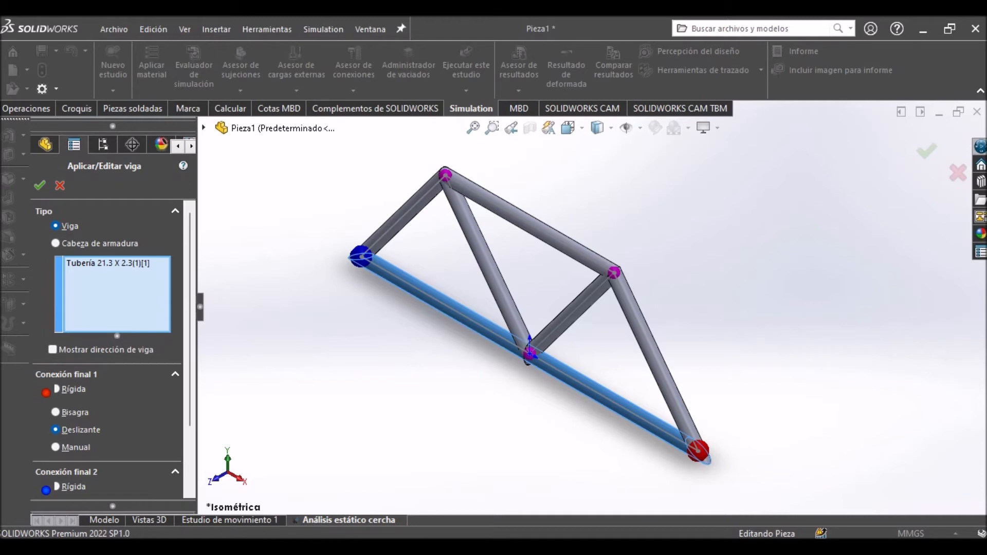
pyautogui.click(56, 389)
pyautogui.click(56, 487)
pyautogui.click(55, 243)
pyautogui.click(40, 186)
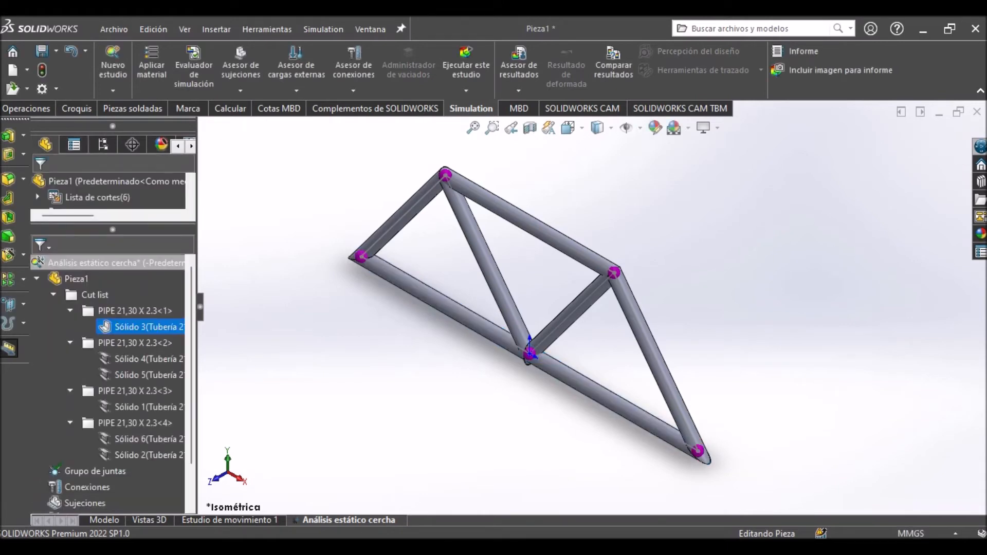
# Change the type of the two outer inclined members, Sólido 4 and Sólido 5, to Cabeza de armadura.
pyautogui.rightClick(128, 359)
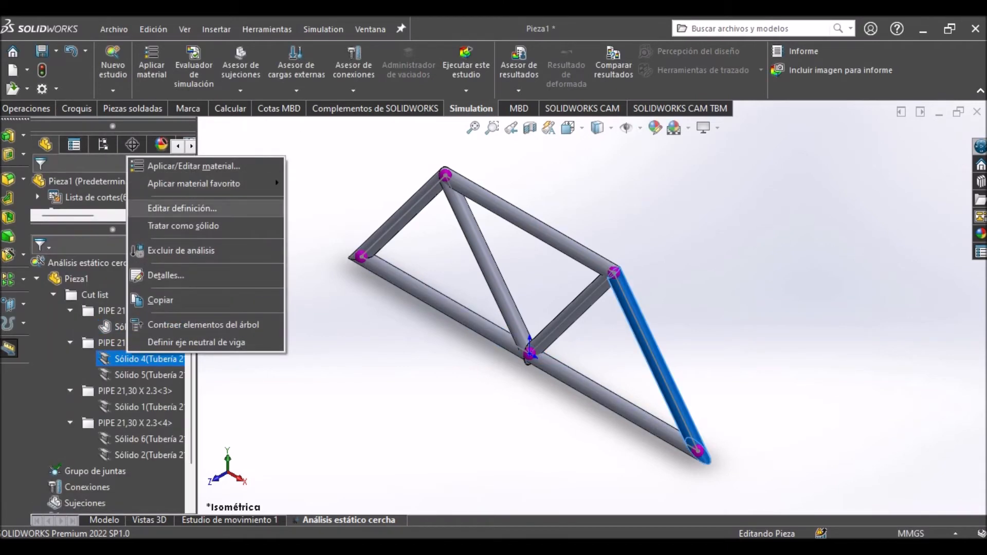
pyautogui.click(182, 208)
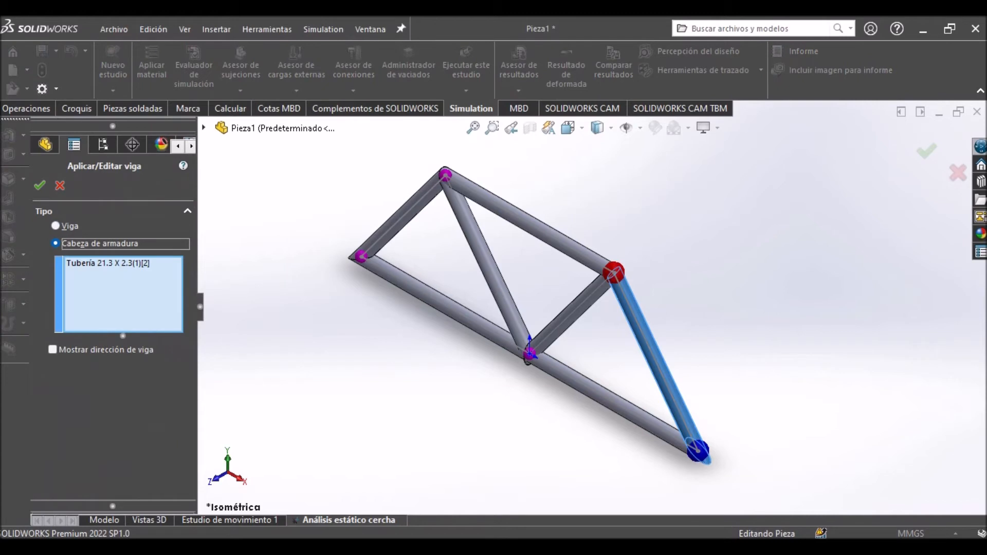
pyautogui.click(40, 185)
pyautogui.rightClick(108, 375)
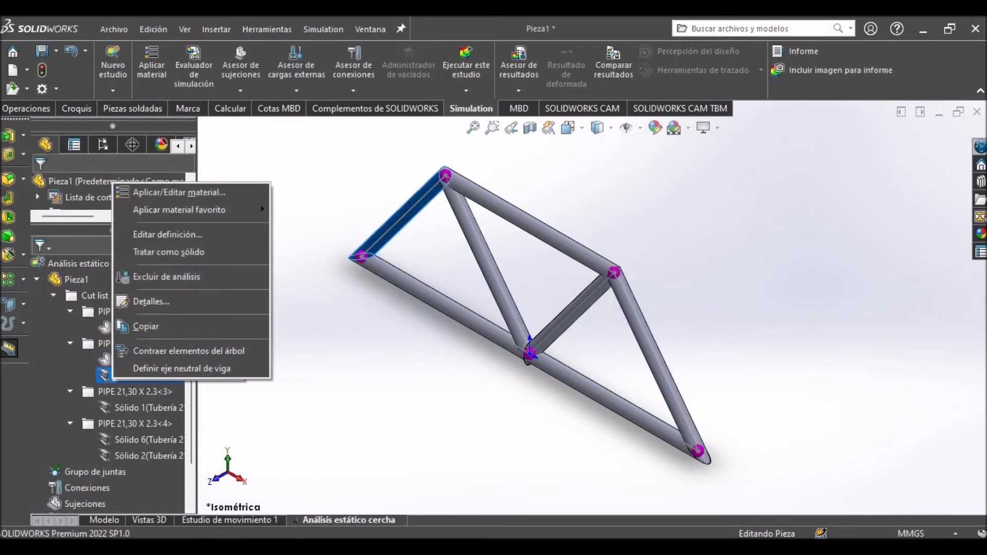
pyautogui.click(168, 234)
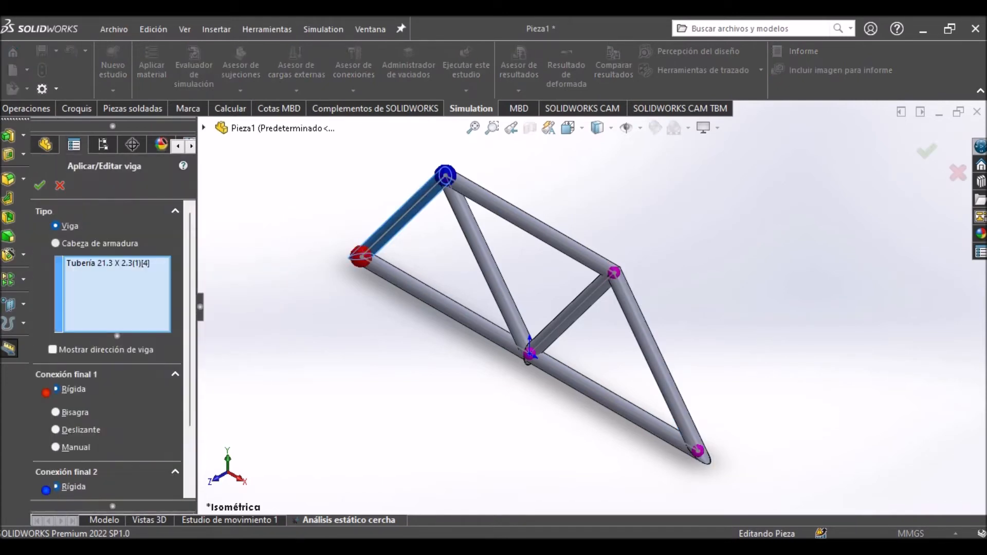
pyautogui.click(56, 243)
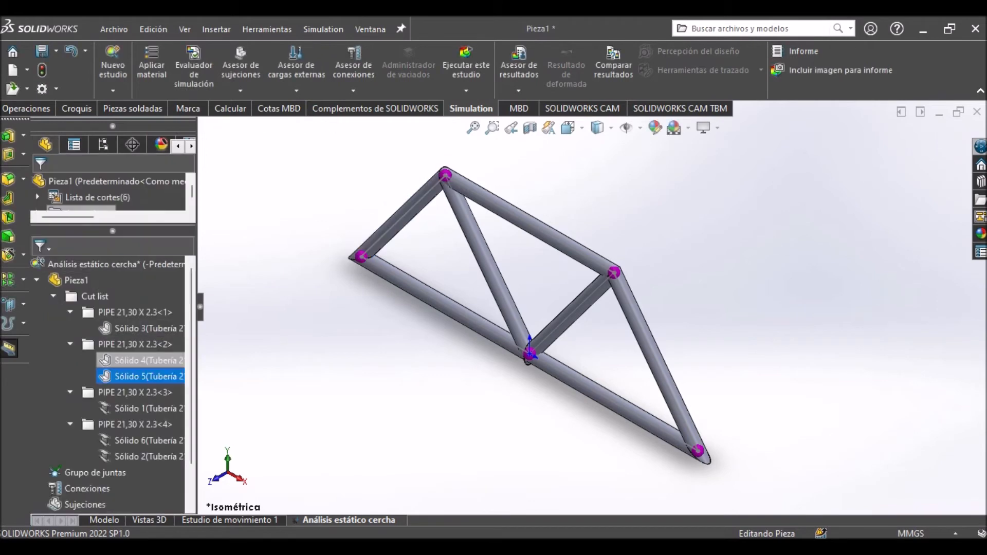
# Change the upper chord and the two inner diagonals, Sólido 1, Sólido 6 and Sólido 2, together to Cabeza de armadura.
pyautogui.click(109, 409)
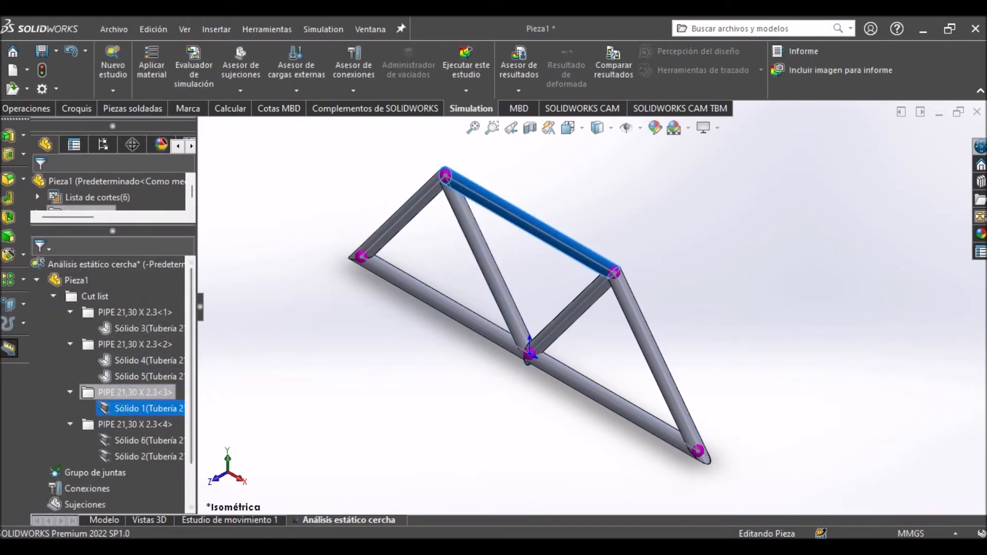
pyautogui.keyDown('ctrl'); pyautogui.click(109, 440); pyautogui.keyUp('ctrl')
pyautogui.keyDown('ctrl'); pyautogui.click(139, 456); pyautogui.keyUp('ctrl')
pyautogui.rightClick(133, 455)
pyautogui.click(170, 375)
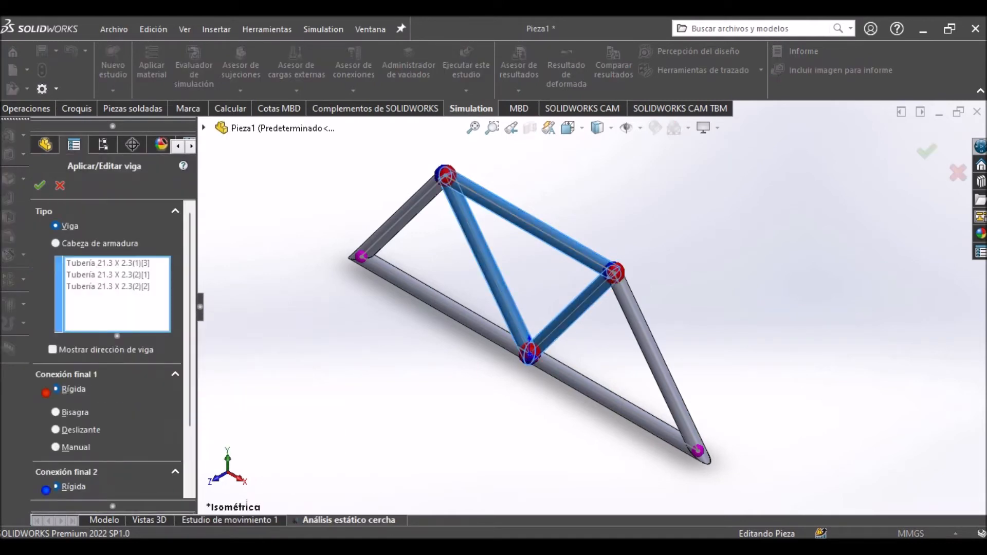
pyautogui.click(55, 243)
pyautogui.click(40, 185)
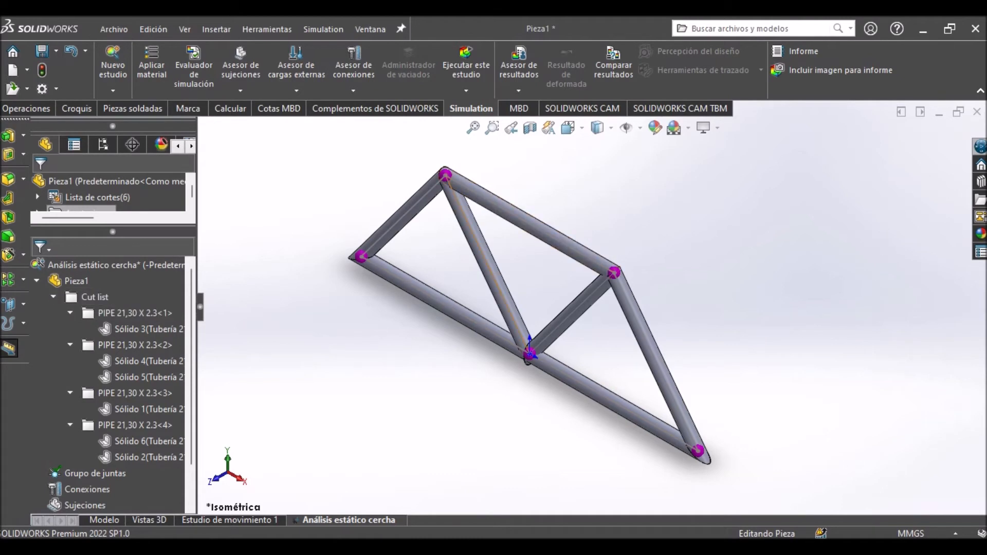
# Examine the joint where the upper chord meets the outer inclined member and the inner diagonal.
pyautogui.scroll(3, 573, 257)
pyautogui.scroll(-10, 573, 247)
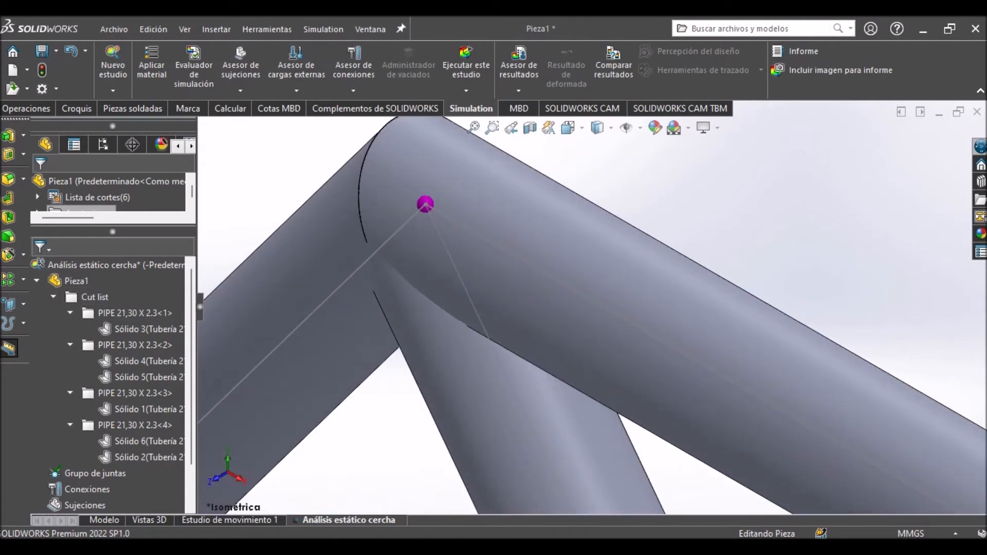
pyautogui.scroll(2, 629, 329)
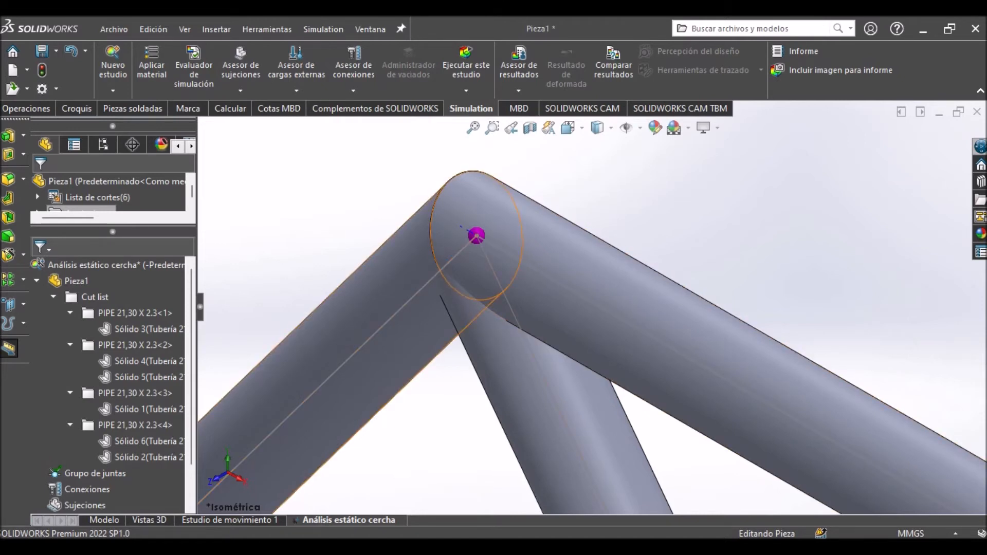
pyautogui.scroll(2, 594, 307)
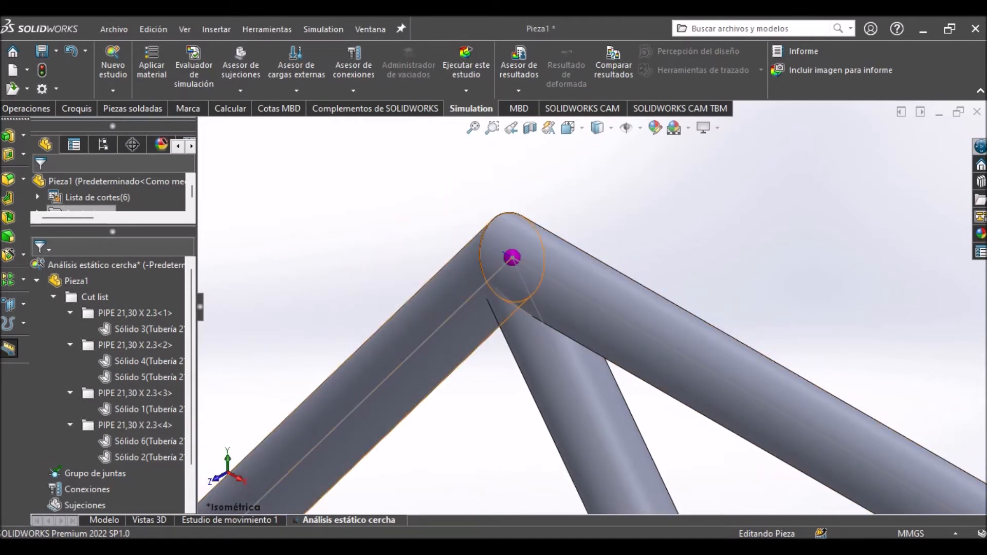
pyautogui.moveTo(463, 319)
pyautogui.mouseDown(button='middle')
pyautogui.moveTo(359, 321)
pyautogui.moveTo(462, 319)
pyautogui.mouseUp(button='middle')
pyautogui.scroll(4, 628, 337)
pyautogui.scroll(-6, 628, 337)
pyautogui.scroll(7, 628, 337)
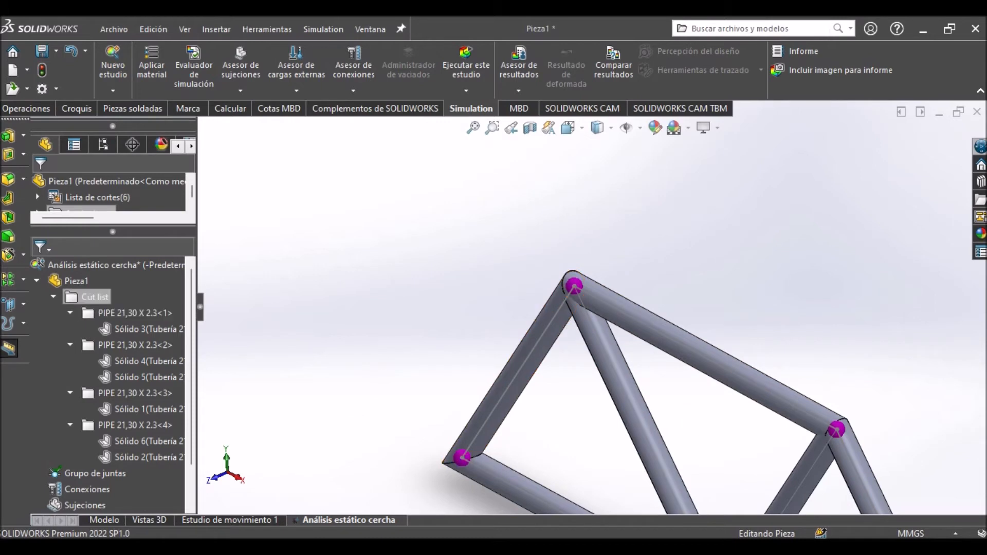
# Collapse the cut list in the study tree and frame the whole truss.
pyautogui.click(53, 296)
pyautogui.scroll(4, 456, 194)
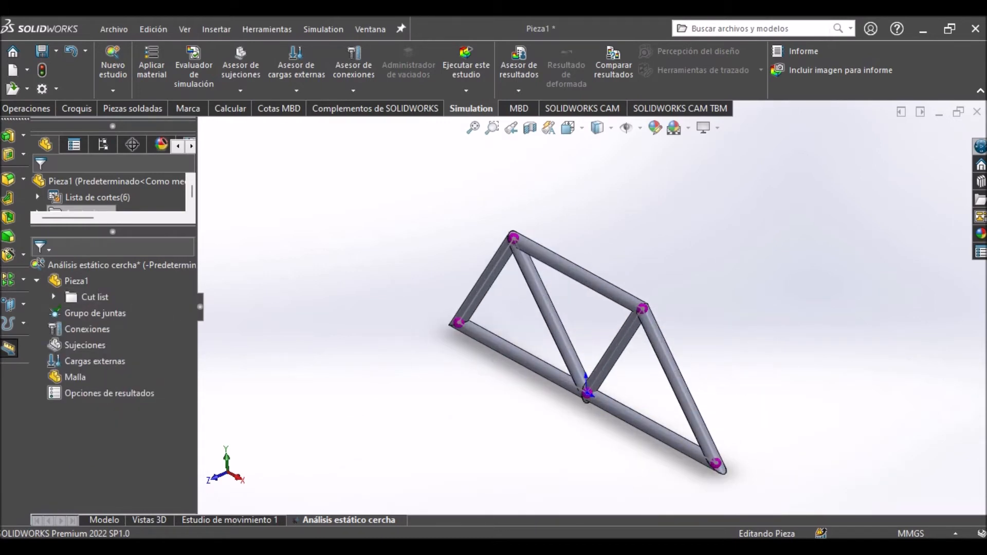
pyautogui.scroll(-2, 699, 347)
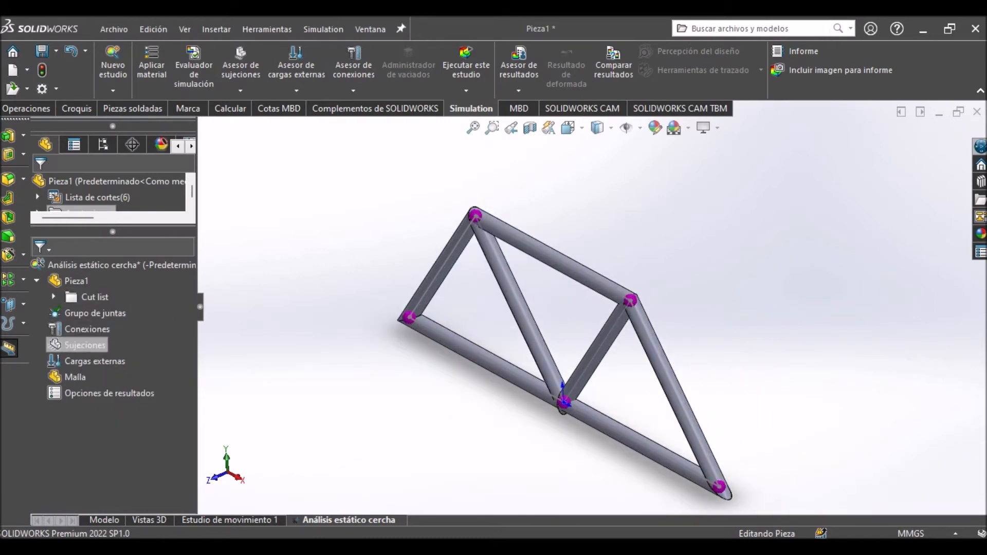
# Apply a Geometría fija fixture to the joint at the left end of the truss's lower chord.
pyautogui.rightClick(63, 346)
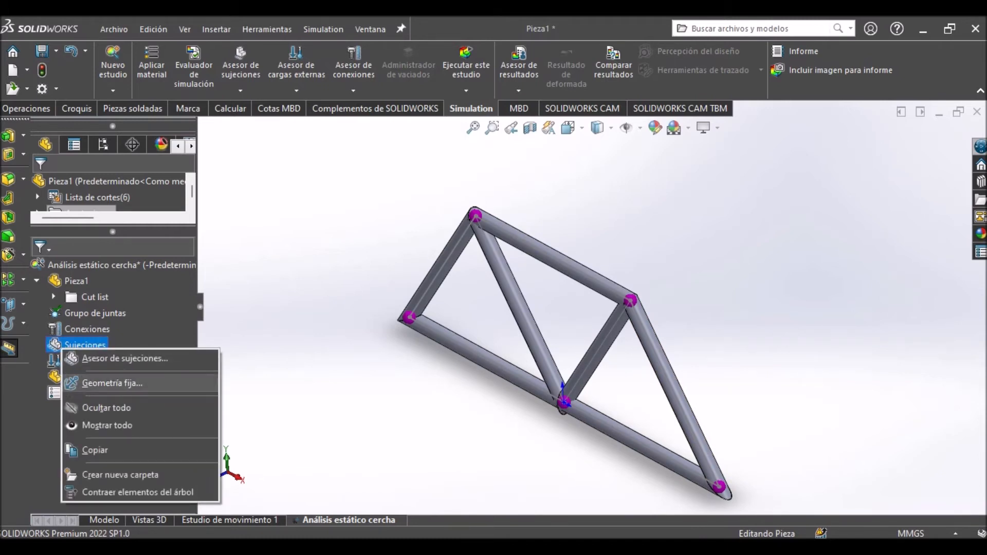
pyautogui.click(112, 383)
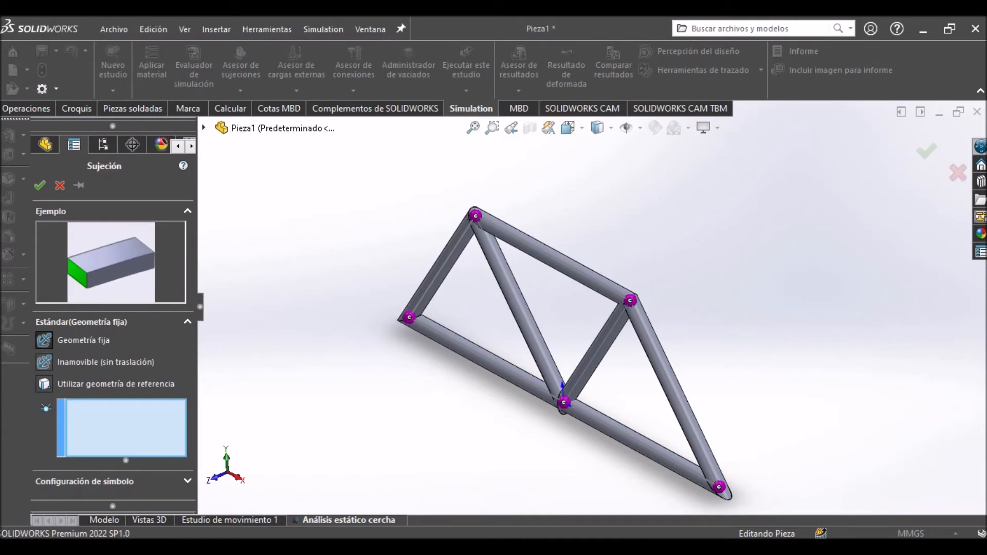
pyautogui.scroll(-3, 391, 332)
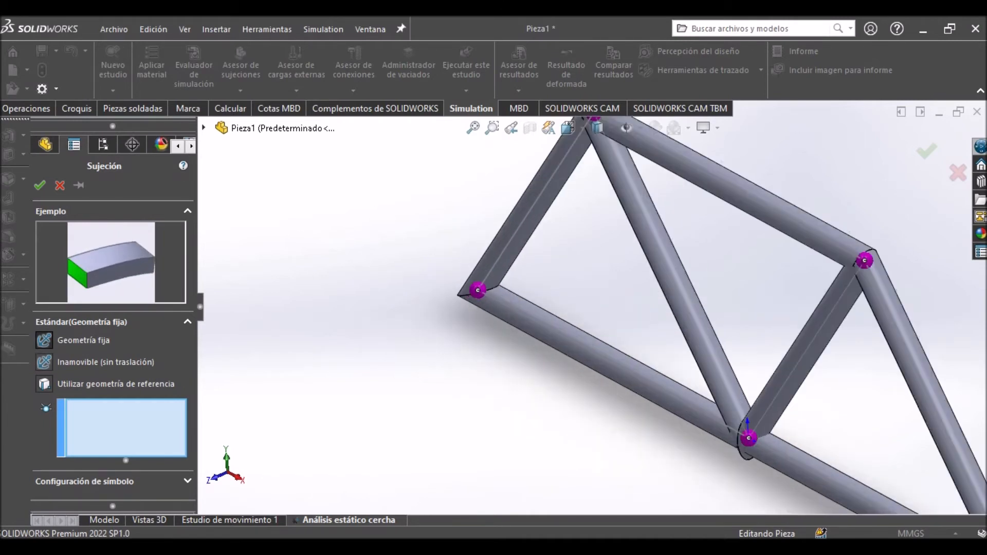
pyautogui.scroll(-3, 493, 309)
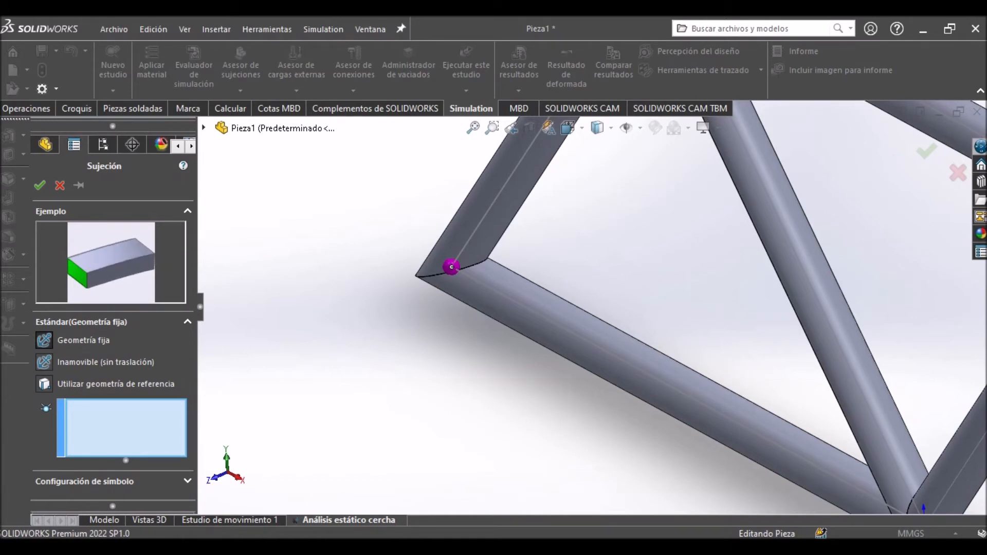
pyautogui.click(451, 267)
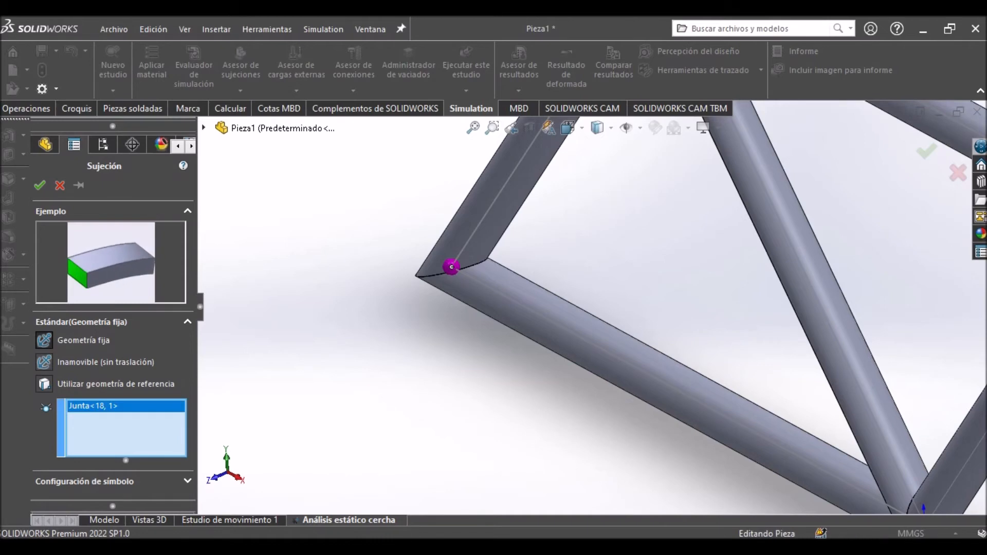
pyautogui.moveTo(452, 267); pyautogui.dragTo(488, 229, button='middle')
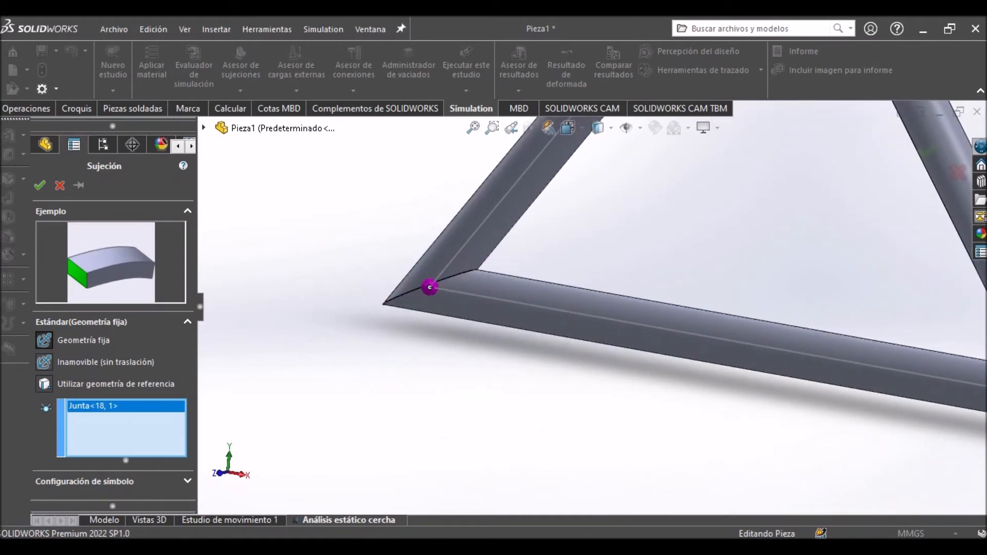
pyautogui.scroll(-5, 407, 338)
pyautogui.moveTo(408, 338); pyautogui.dragTo(362, 344, button='middle')
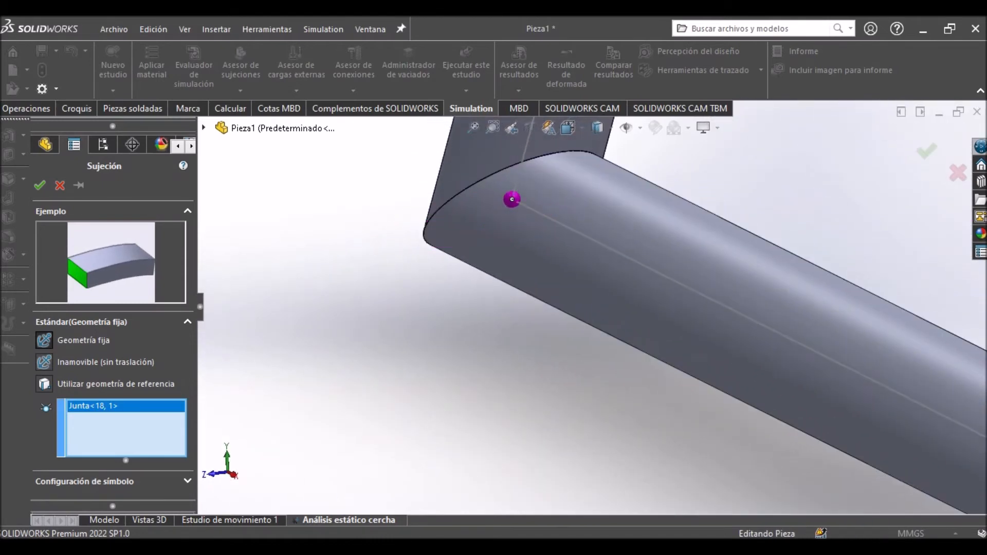
pyautogui.press('Delete')
pyautogui.click(512, 199)
pyautogui.scroll(3, 608, 329)
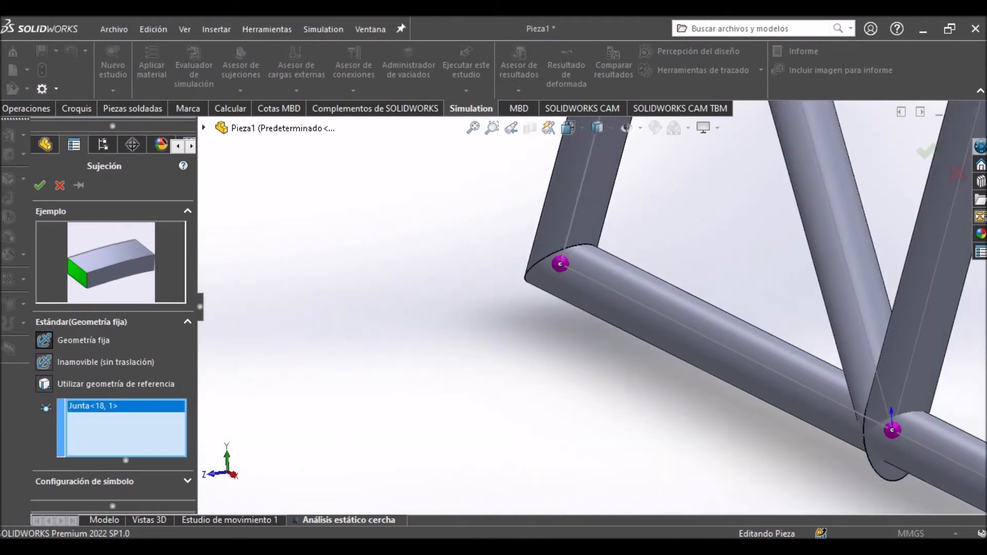
pyautogui.click(926, 151)
pyautogui.moveTo(466, 344); pyautogui.dragTo(506, 308, button='middle')
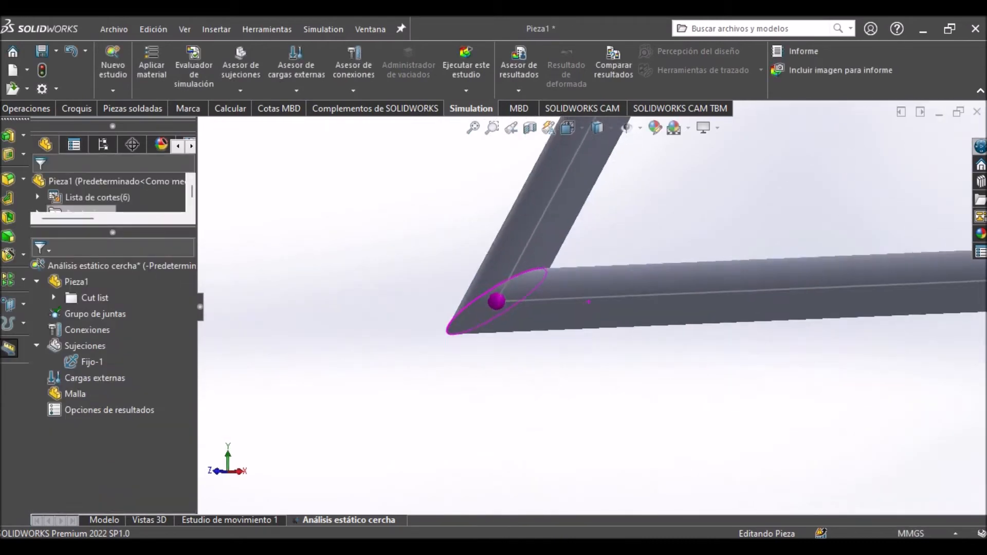
pyautogui.scroll(5, 524, 325)
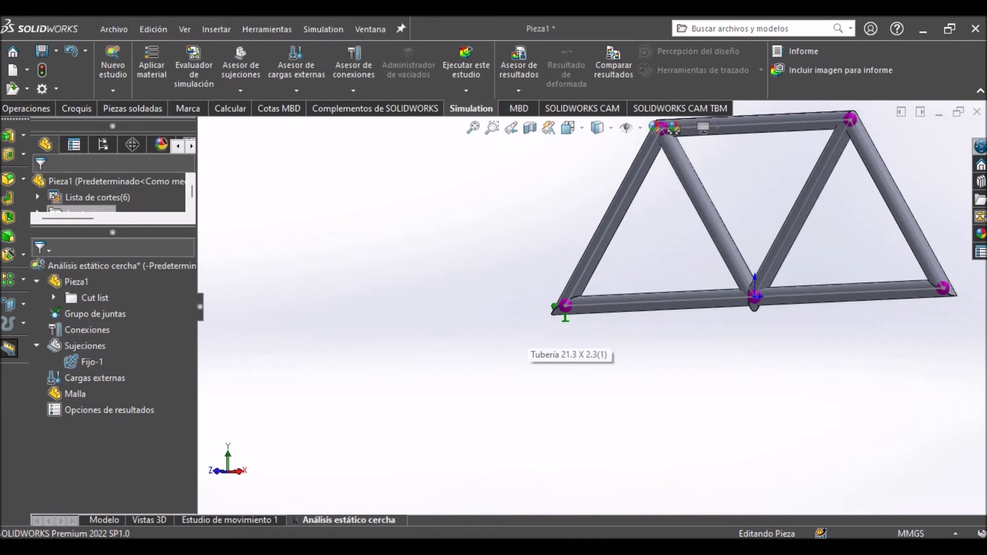
# Add an Inamovible (sin traslación) fixture to the joint at the right end of the truss's lower chord.
pyautogui.hotkey('ctrl', '7')
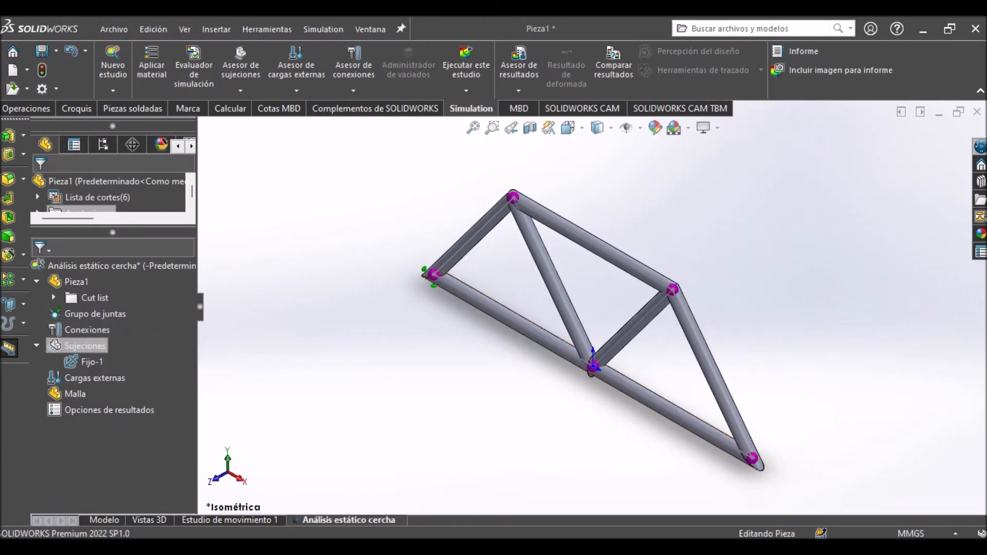
pyautogui.rightClick(87, 346)
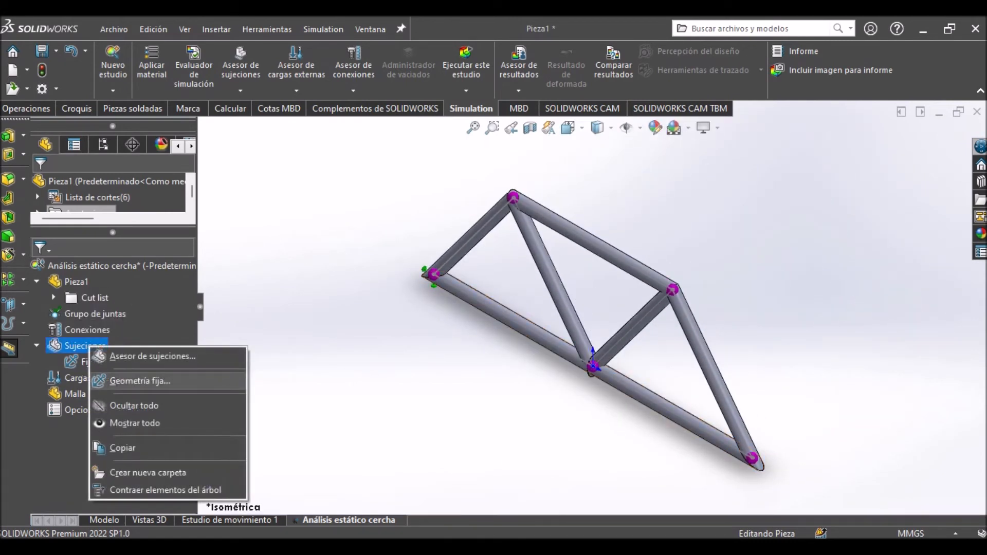
pyautogui.click(138, 381)
pyautogui.click(44, 362)
pyautogui.scroll(3, 596, 307)
pyautogui.scroll(-5, 731, 471)
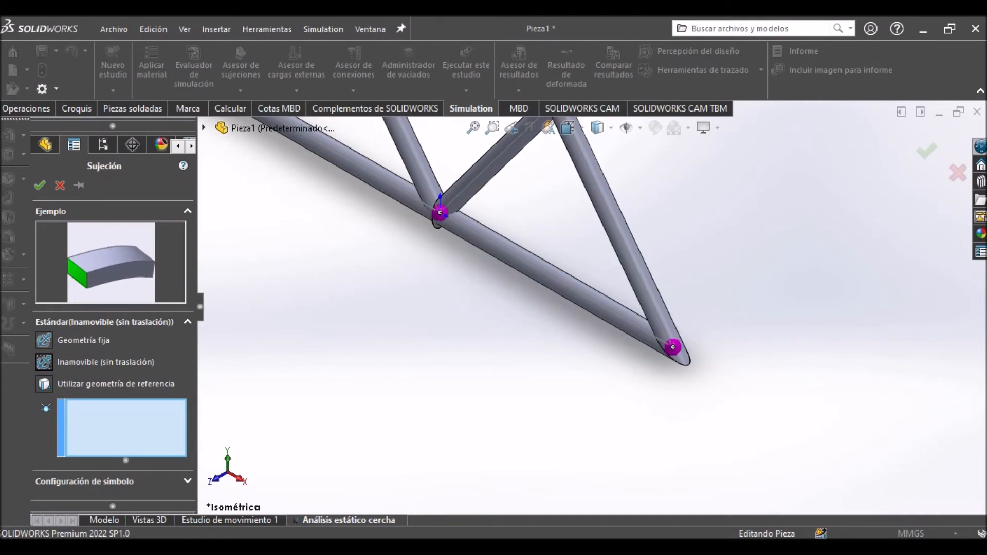
pyautogui.click(672, 347)
pyautogui.moveTo(679, 356); pyautogui.dragTo(666, 309, button='middle')
pyautogui.scroll(-3, 742, 388)
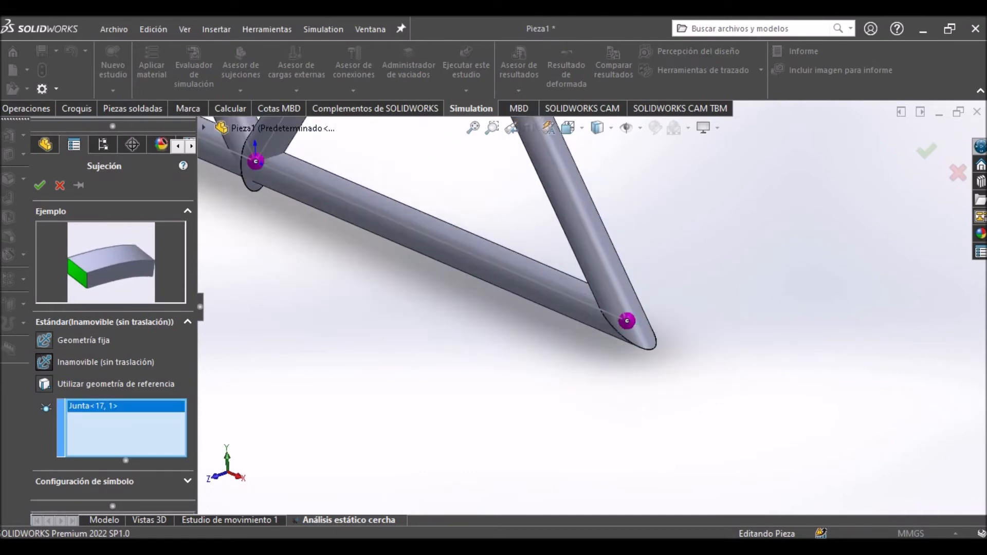
pyautogui.scroll(-2, 647, 329)
pyautogui.scroll(8, 596, 310)
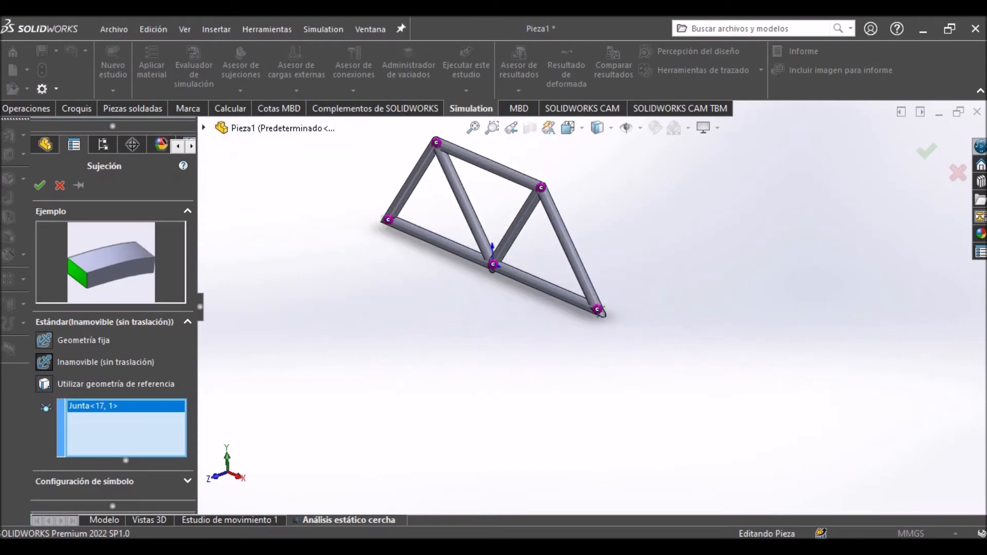
pyautogui.scroll(-2, 606, 315)
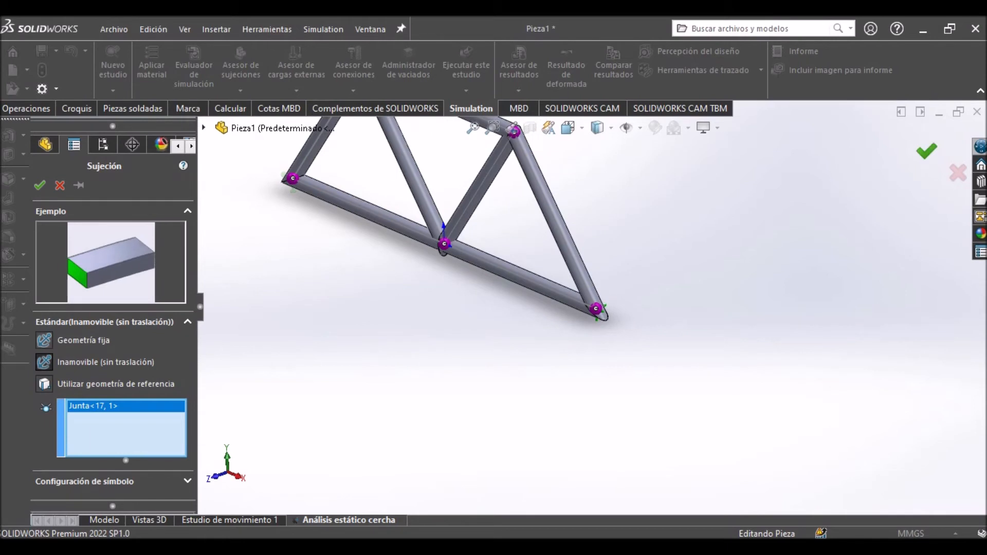
pyautogui.press('Return')
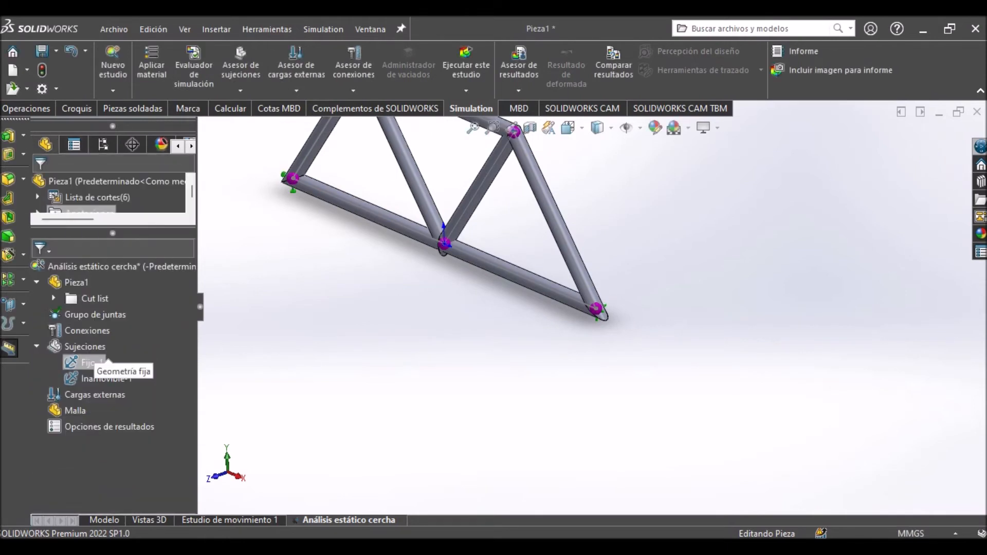
pyautogui.click(77, 347)
pyautogui.press('Escape')
pyautogui.scroll(1, 592, 307)
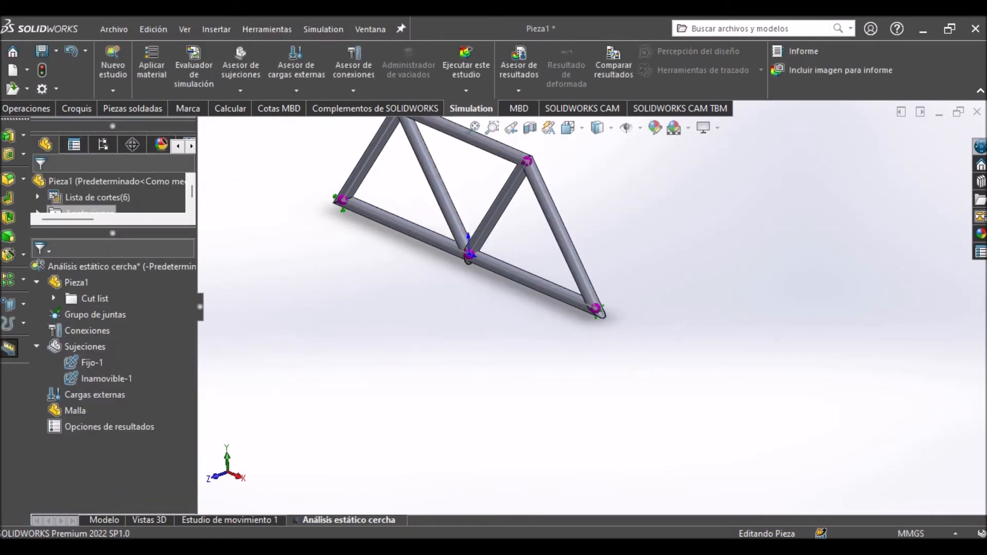
# Collapse the fixtures in the study tree and start a Fuerza load under the external loads.
pyautogui.hotkey('ctrl', '7')
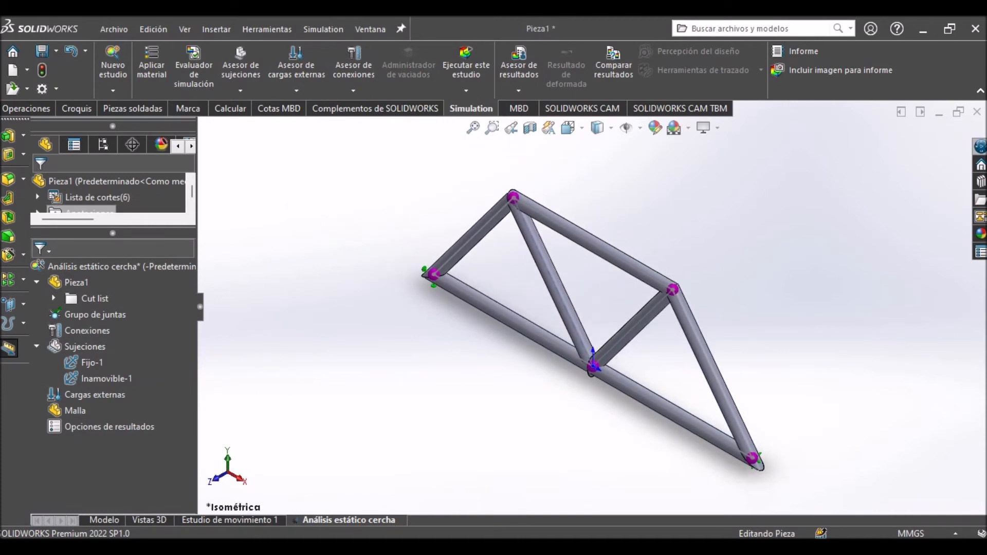
pyautogui.click(36, 346)
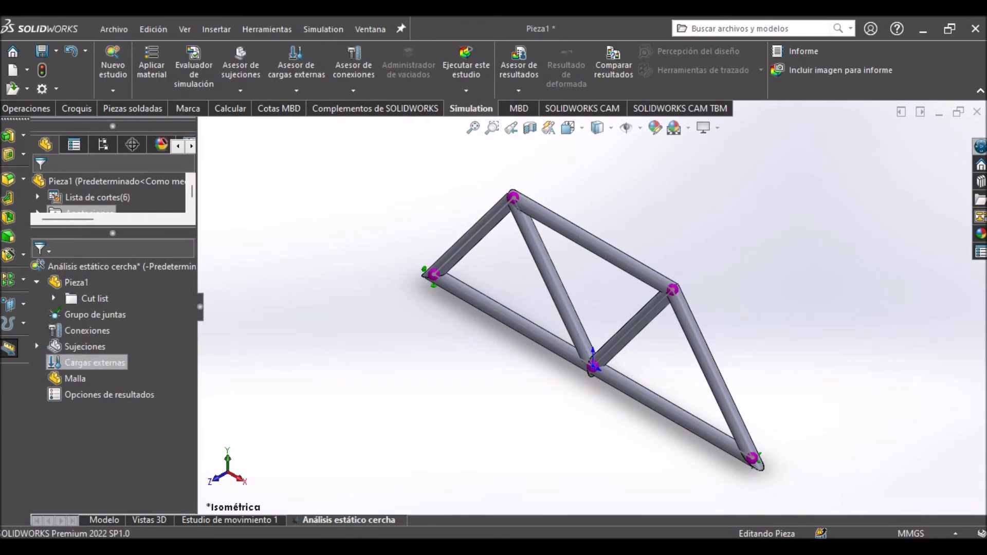
pyautogui.rightClick(82, 362)
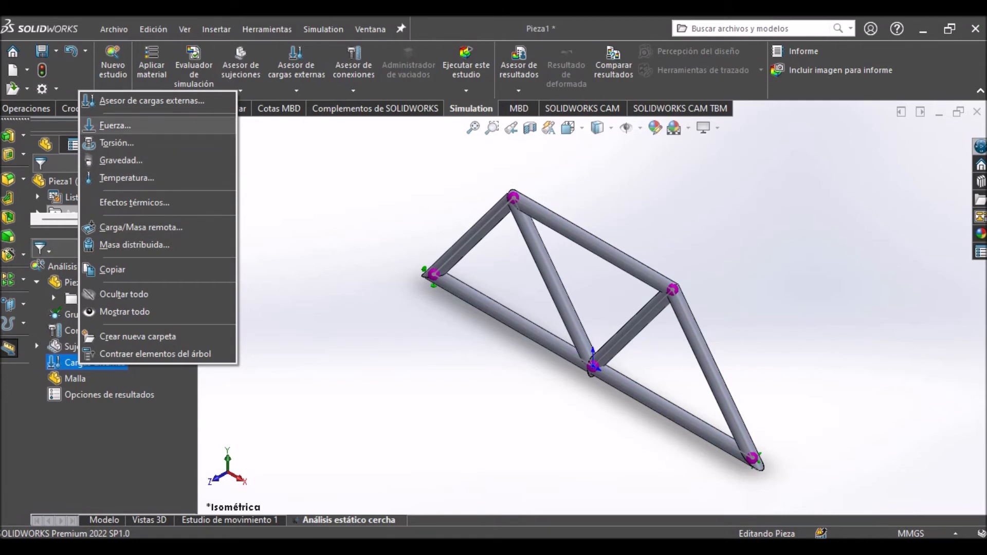
pyautogui.click(115, 125)
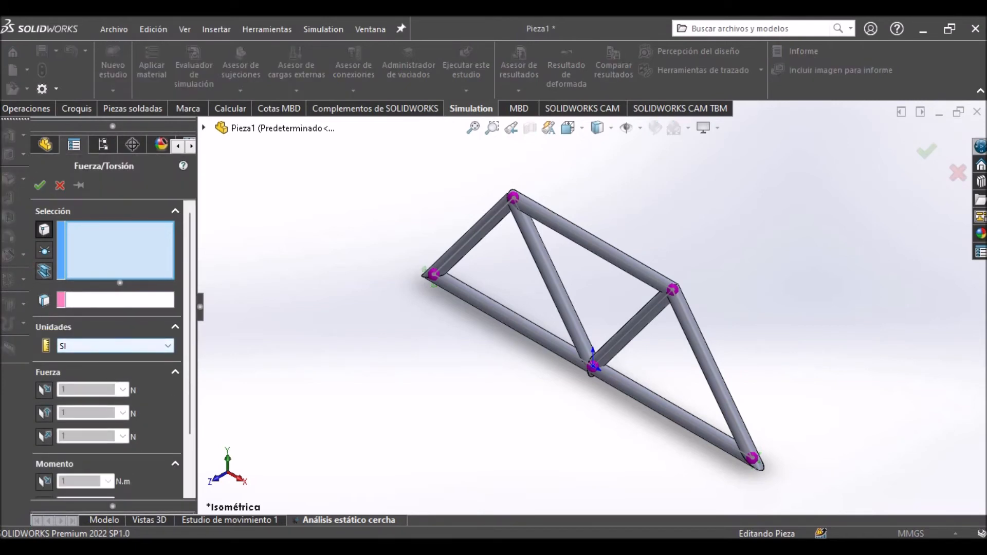
# Switch the force units to English (IPS) and Metric (G), and return them to SI.
pyautogui.click(115, 345)
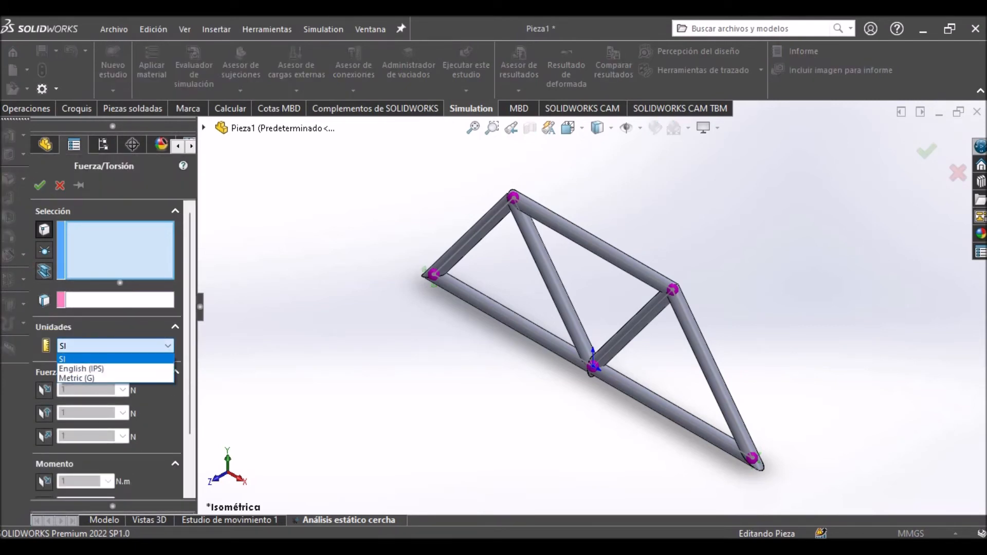
pyautogui.click(164, 346)
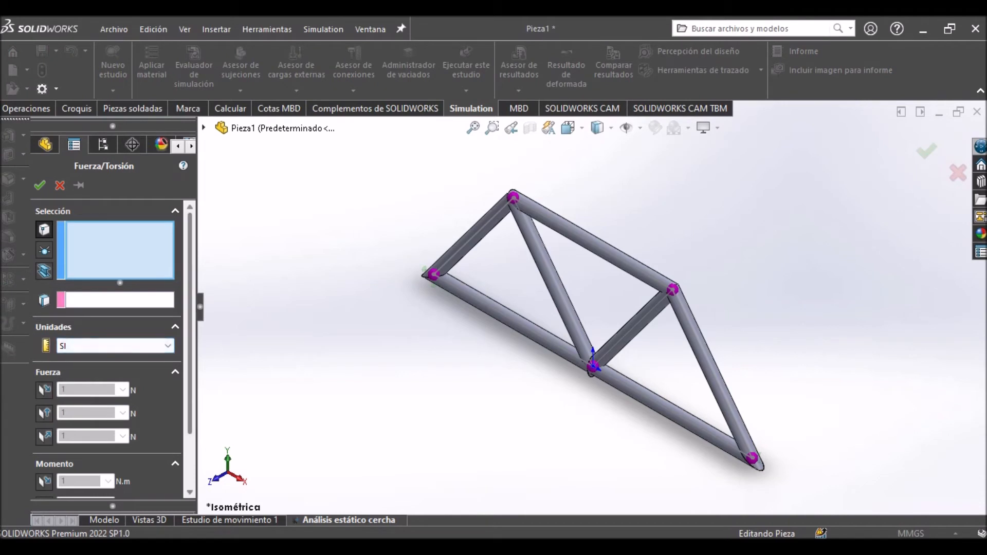
pyautogui.click(115, 346)
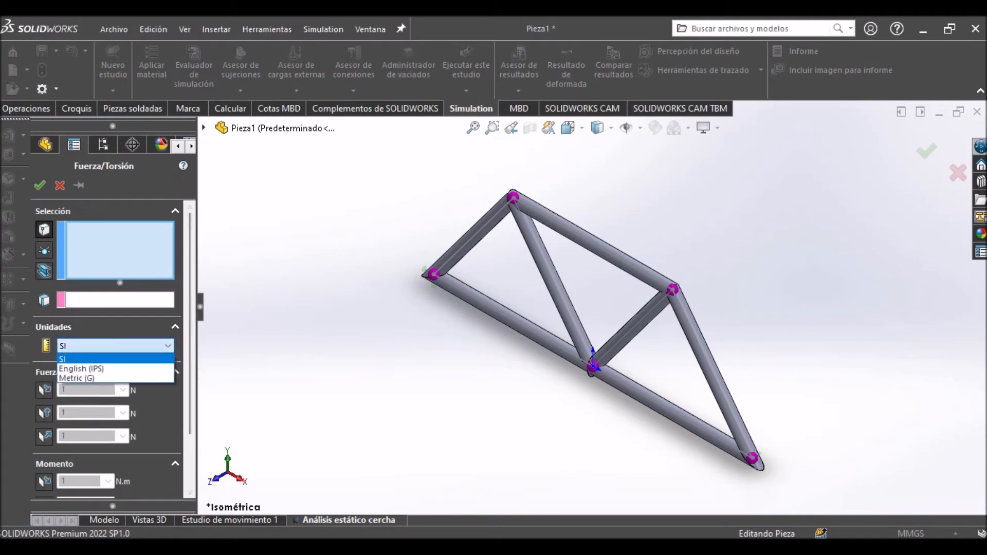
pyautogui.click(82, 363)
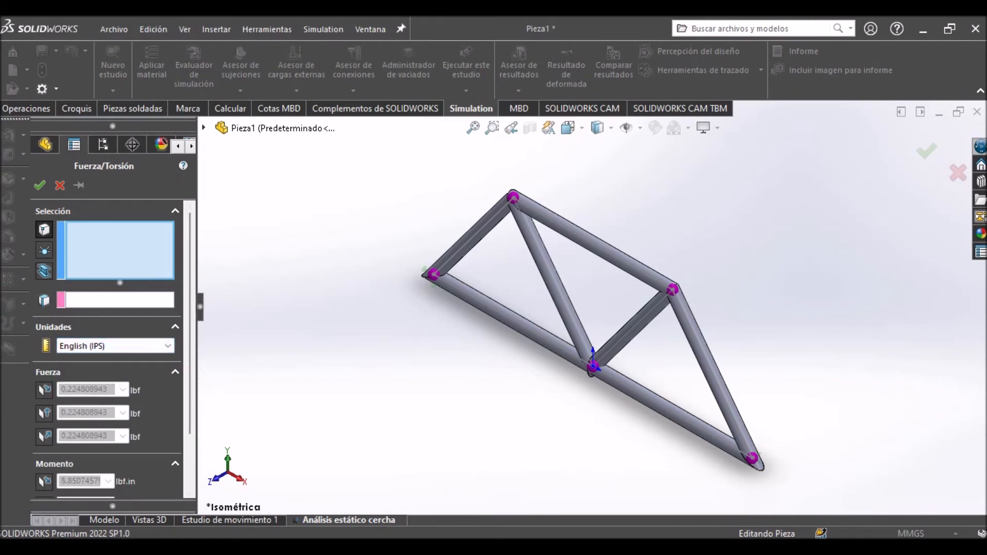
pyautogui.click(115, 345)
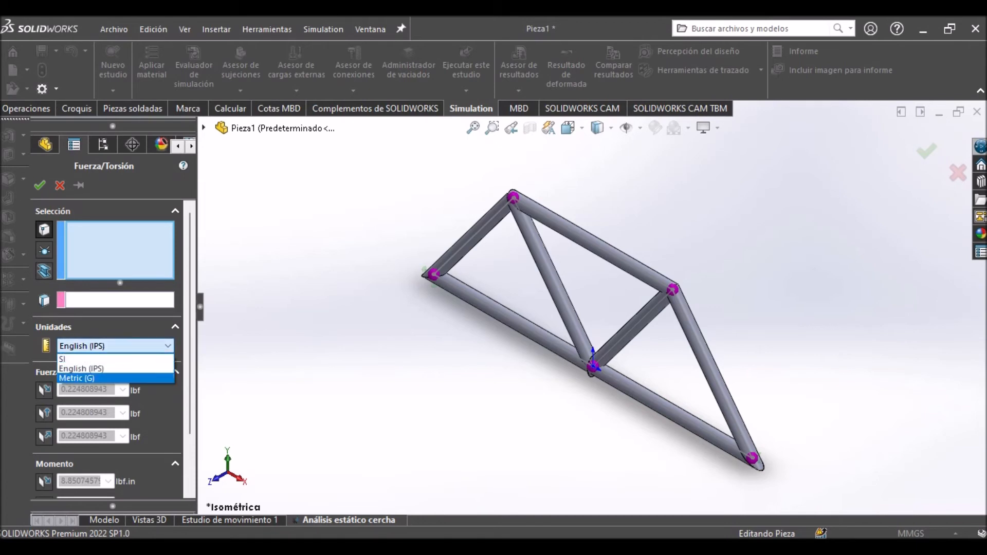
pyautogui.click(82, 377)
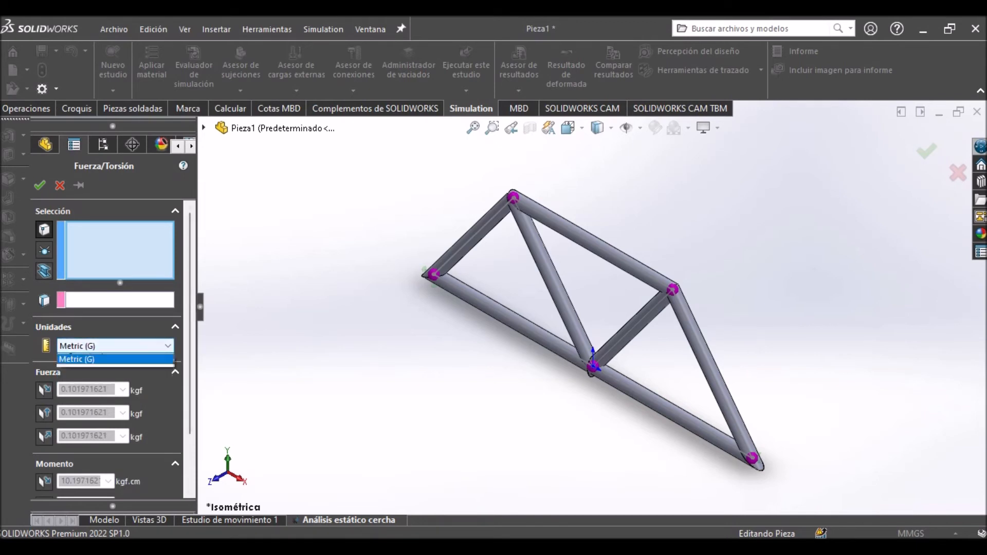
pyautogui.click(115, 345)
pyautogui.click(83, 356)
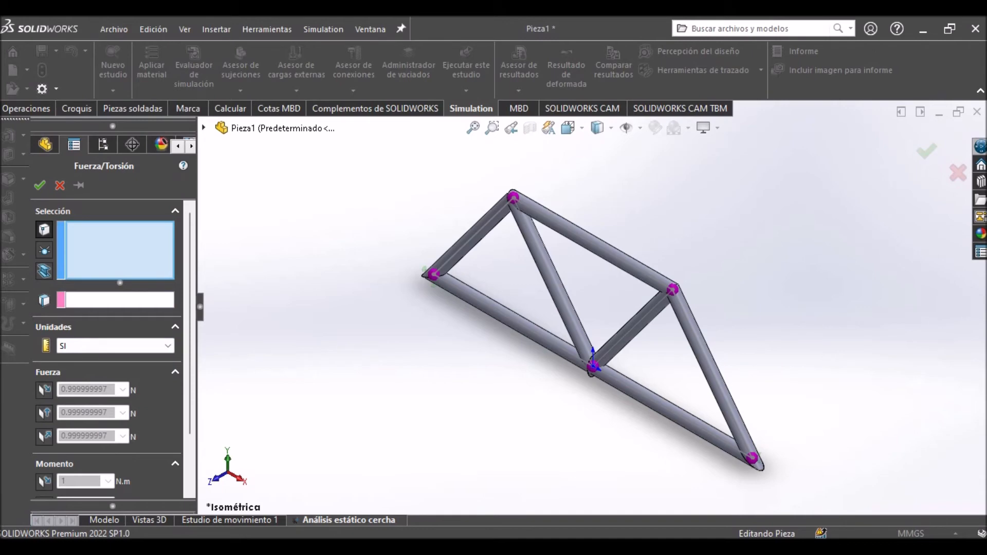
# Select the joints at both ends of the upper chord for the force, with the Alzado plane as direction reference.
pyautogui.click(204, 127)
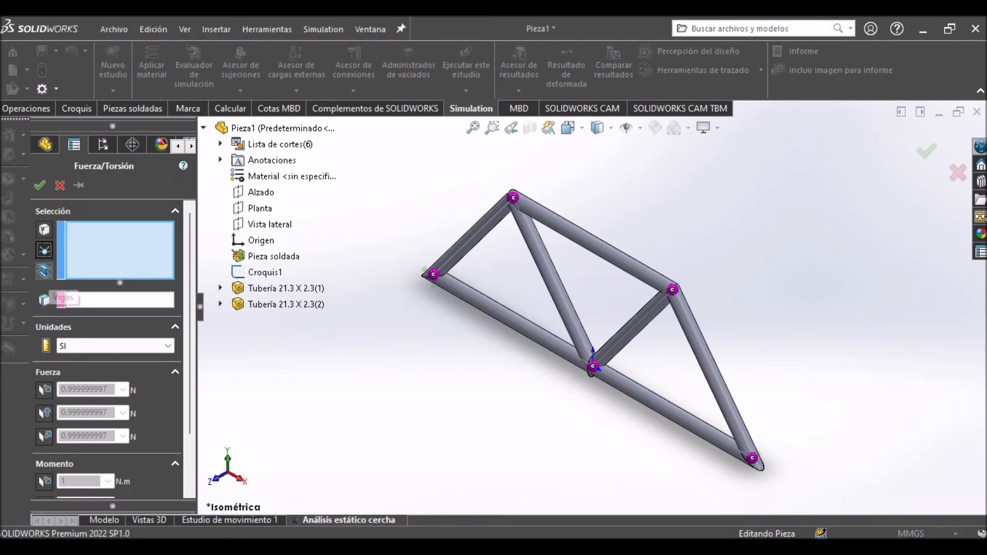
pyautogui.scroll(-3, 588, 215)
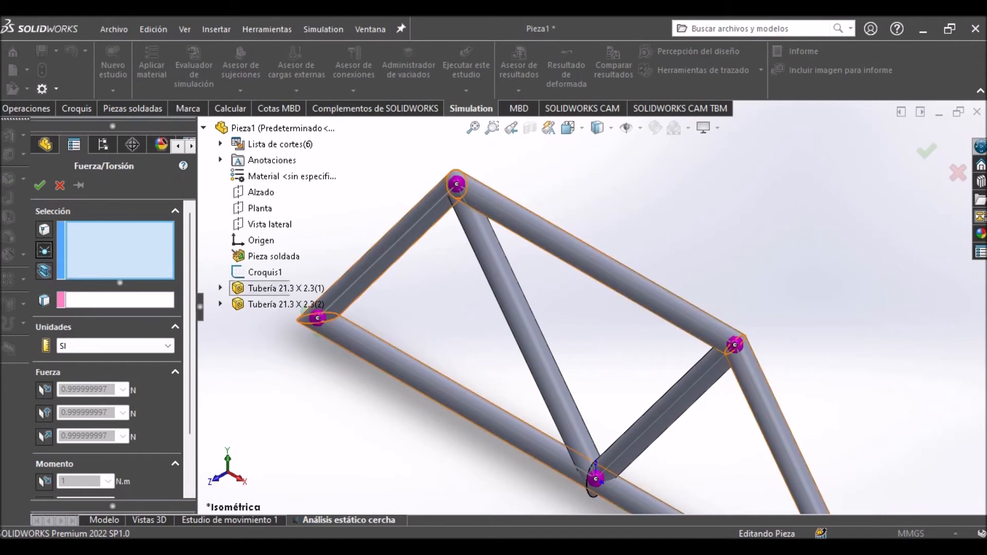
pyautogui.click(313, 316)
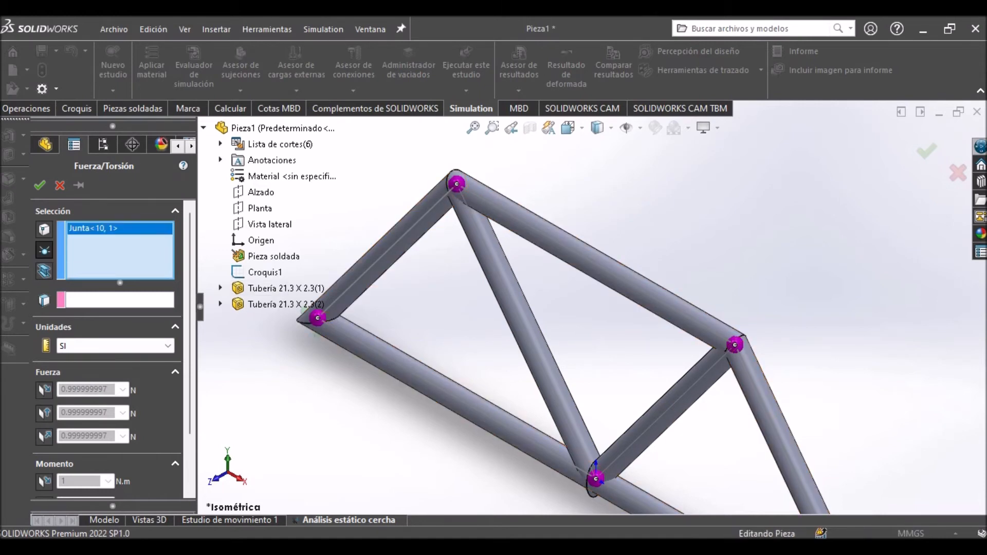
pyautogui.click(735, 345)
pyautogui.scroll(1, 593, 308)
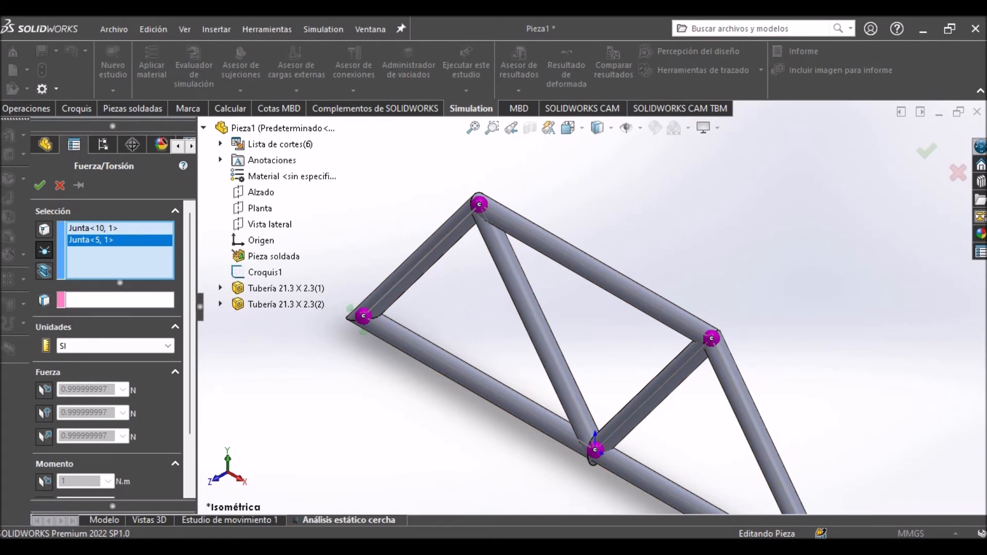
pyautogui.click(120, 299)
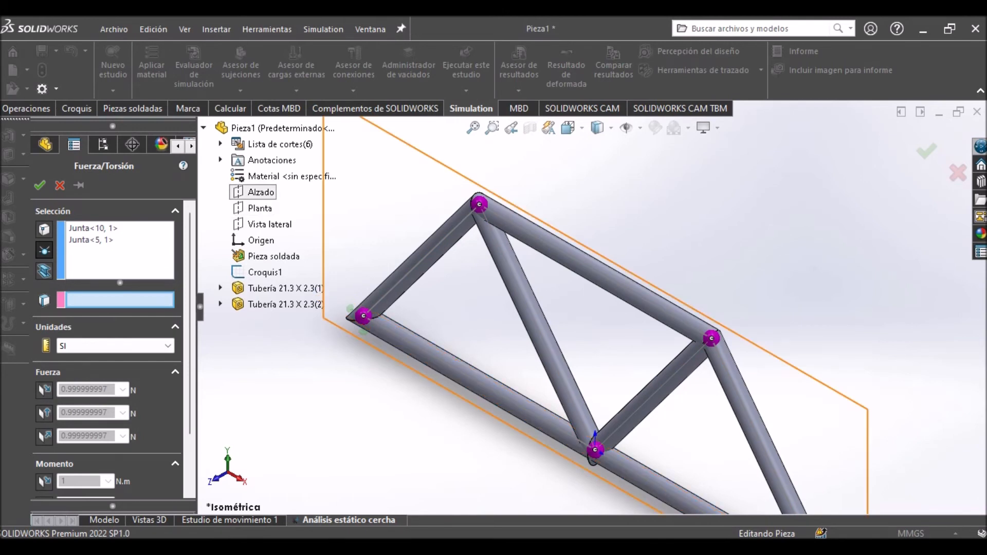
pyautogui.click(260, 192)
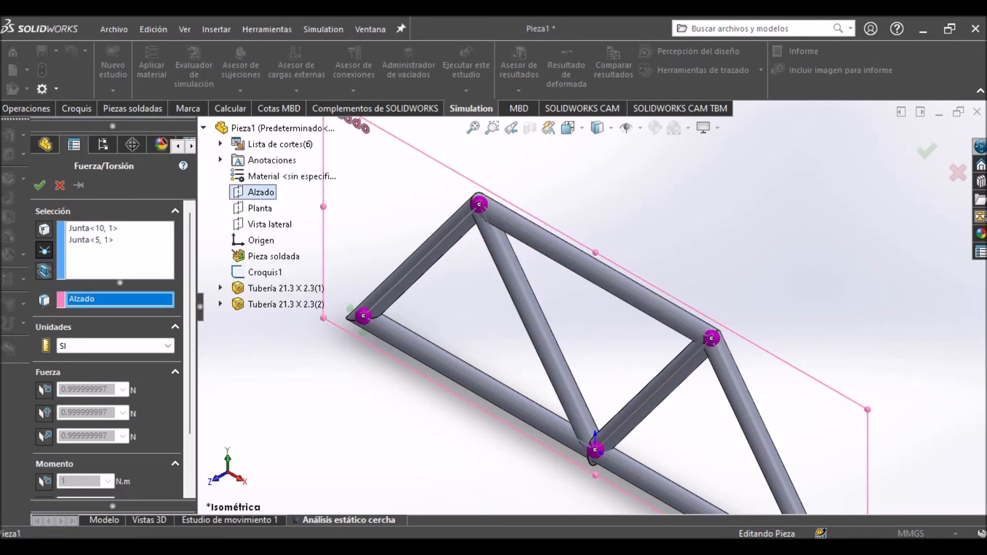
# Enable the force component along plane direction 2 (A lo largo del plano Dir. 2) and check its arrows at both joints.
pyautogui.scroll(-3, 107, 335)
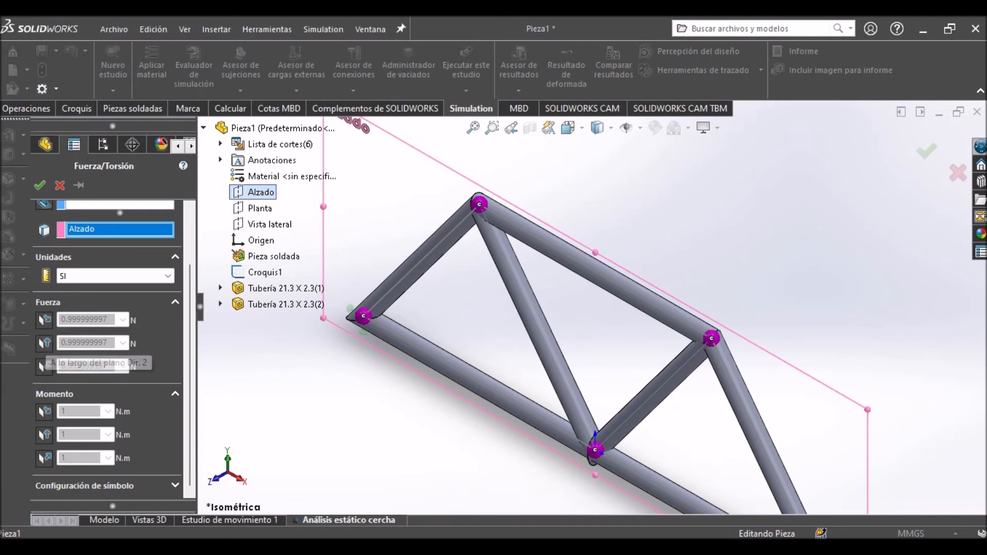
pyautogui.click(44, 343)
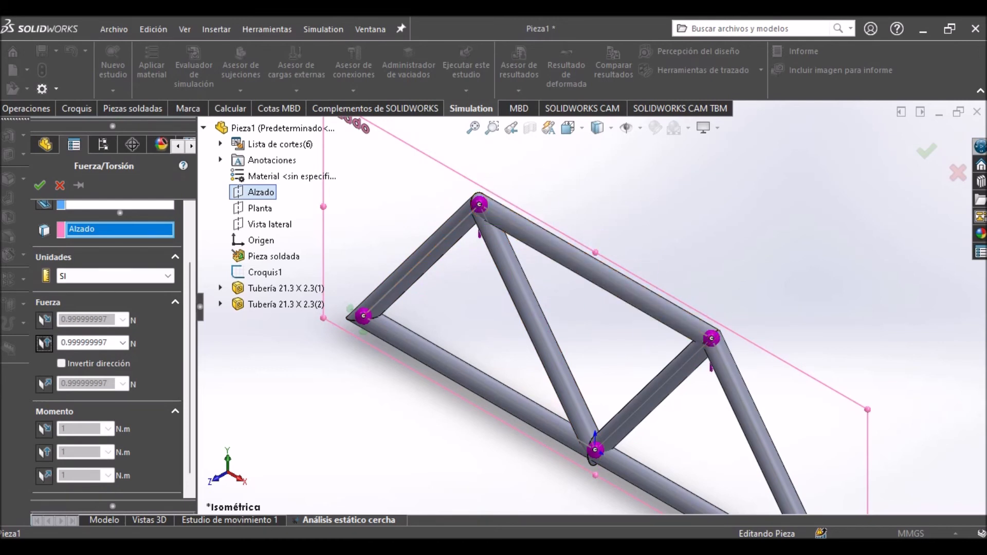
pyautogui.click(106, 343)
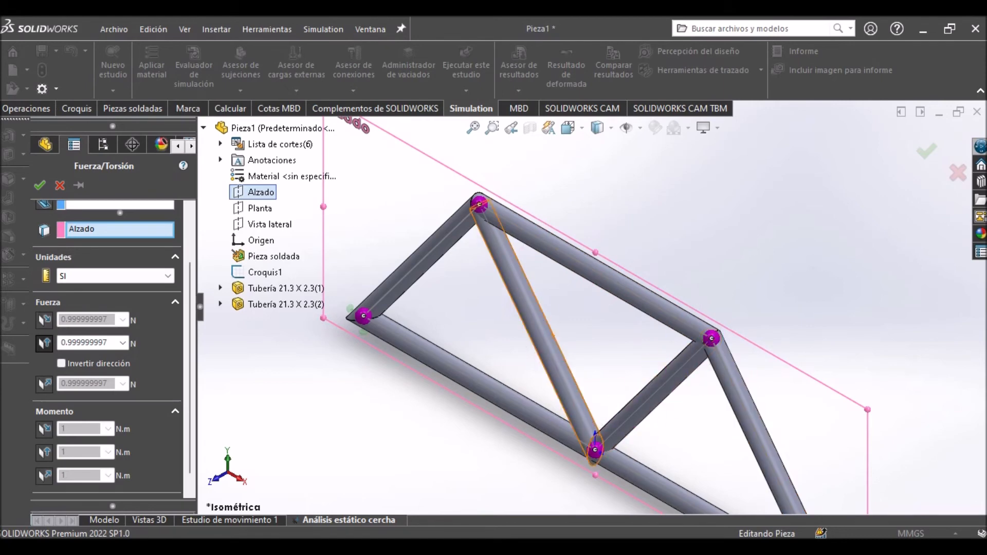
pyautogui.scroll(-4, 429, 237)
pyautogui.scroll(3, 594, 308)
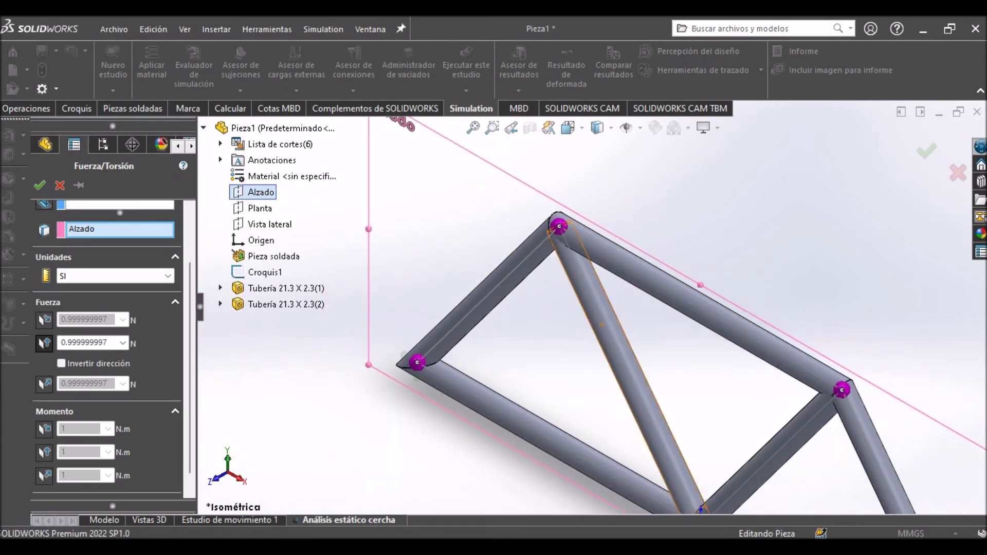
pyautogui.moveTo(818, 412); pyautogui.dragTo(859, 395, button='middle')
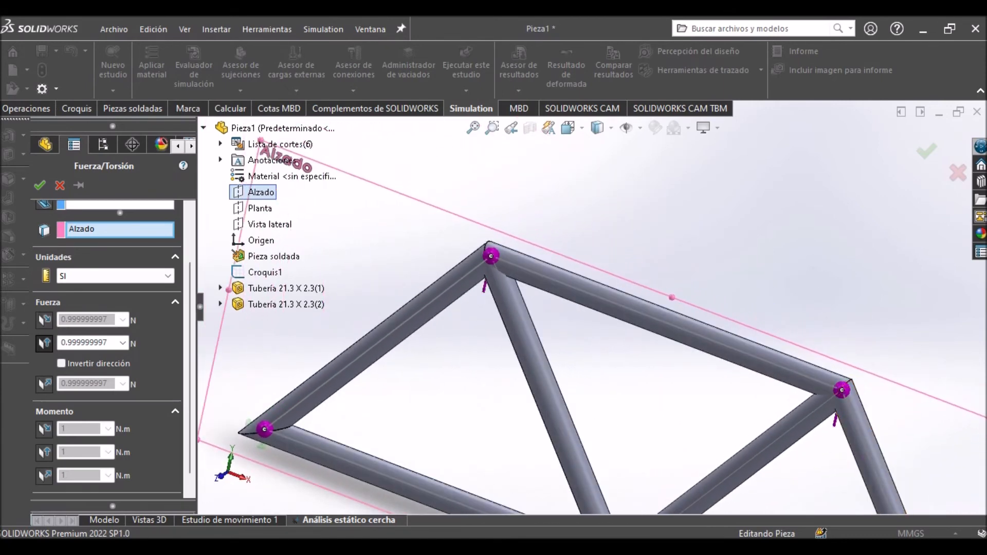
# Set the force to 650 N with its direction inverted at both upper joints and accept the load.
pyautogui.doubleClick(84, 343)
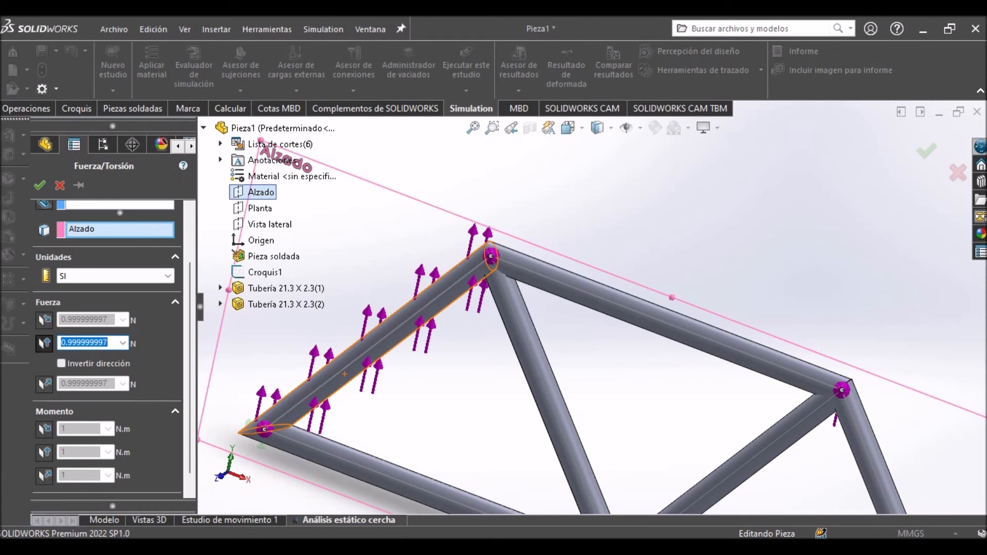
pyautogui.write('650')
pyautogui.click(61, 364)
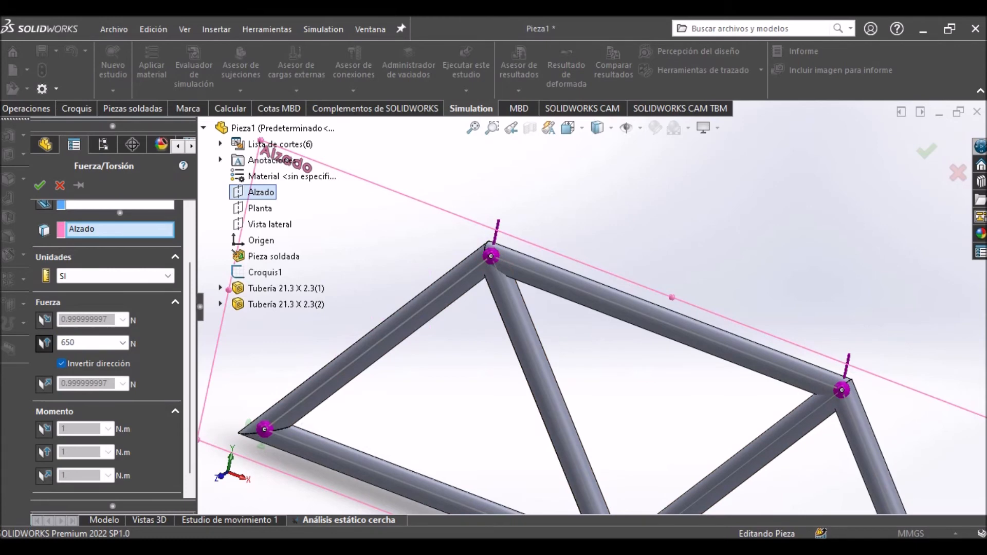
pyautogui.scroll(4, 593, 308)
pyautogui.moveTo(794, 337); pyautogui.dragTo(762, 342, button='middle')
pyautogui.scroll(-5, 762, 342)
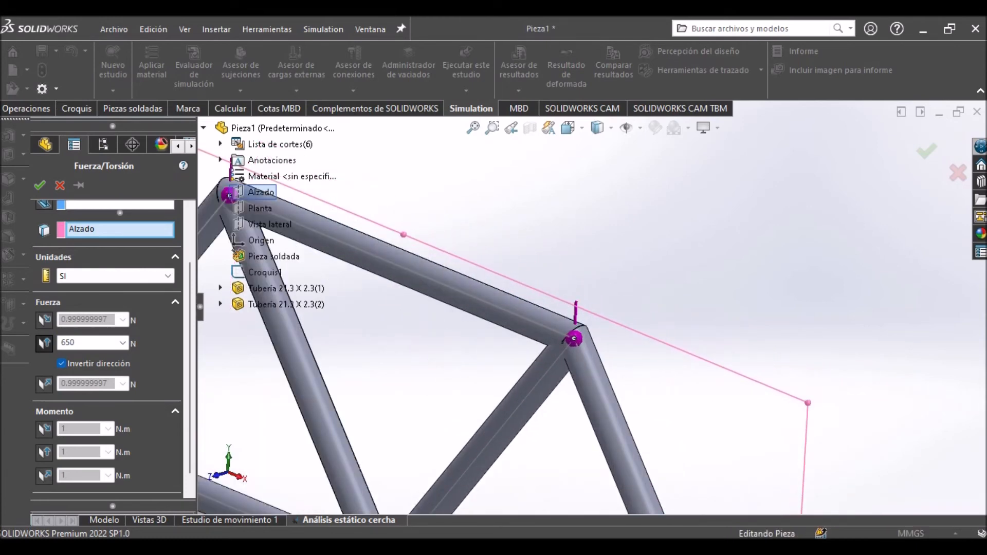
pyautogui.scroll(4, 514, 334)
pyautogui.scroll(-4, 514, 334)
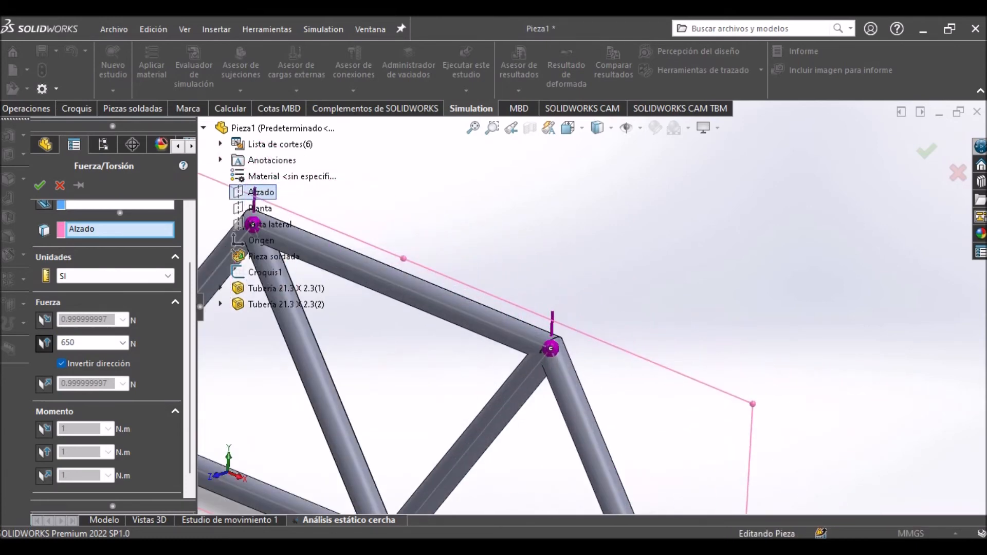
pyautogui.scroll(3, 540, 349)
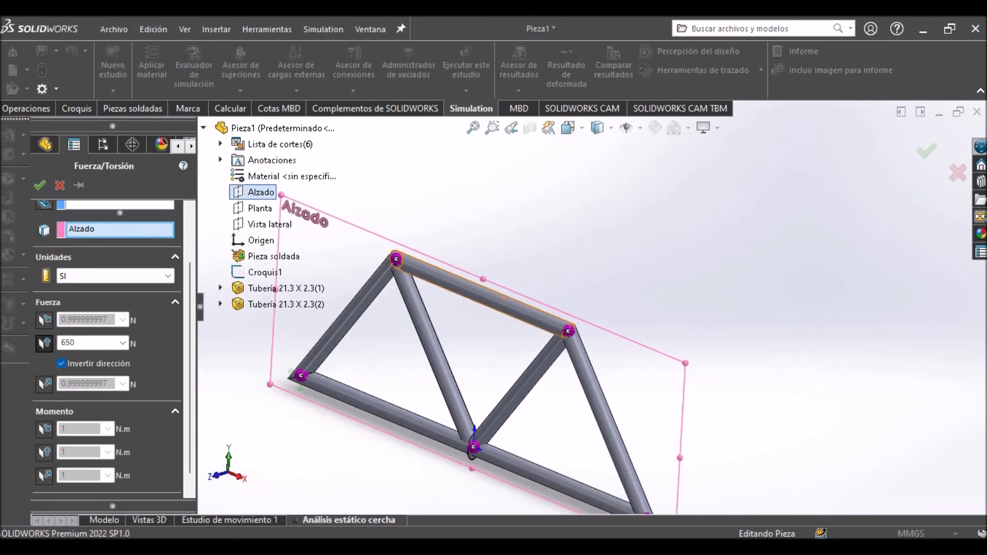
pyautogui.click(40, 185)
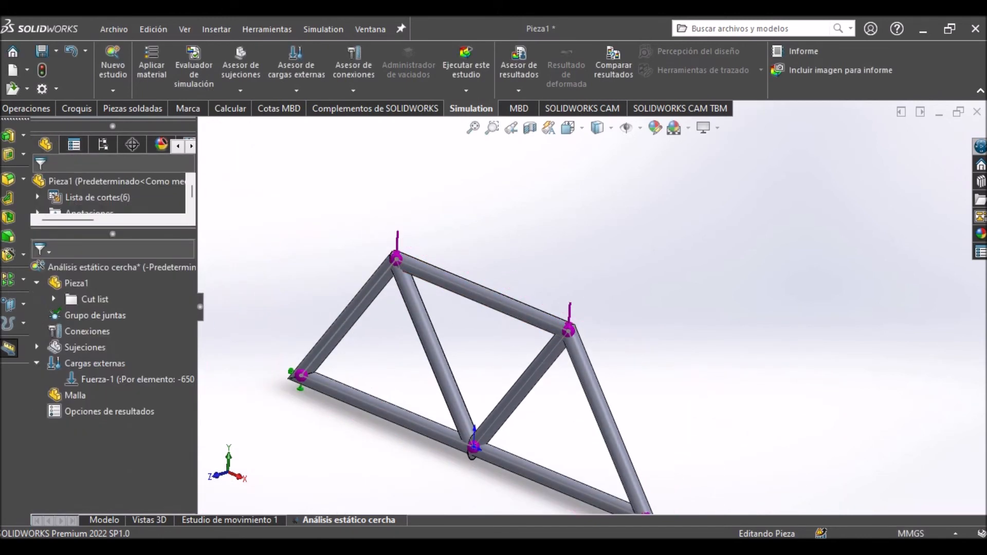
# Frame the truss in isometric view and open the material editor for the whole cut list.
pyautogui.hotkey('ctrl', '7')
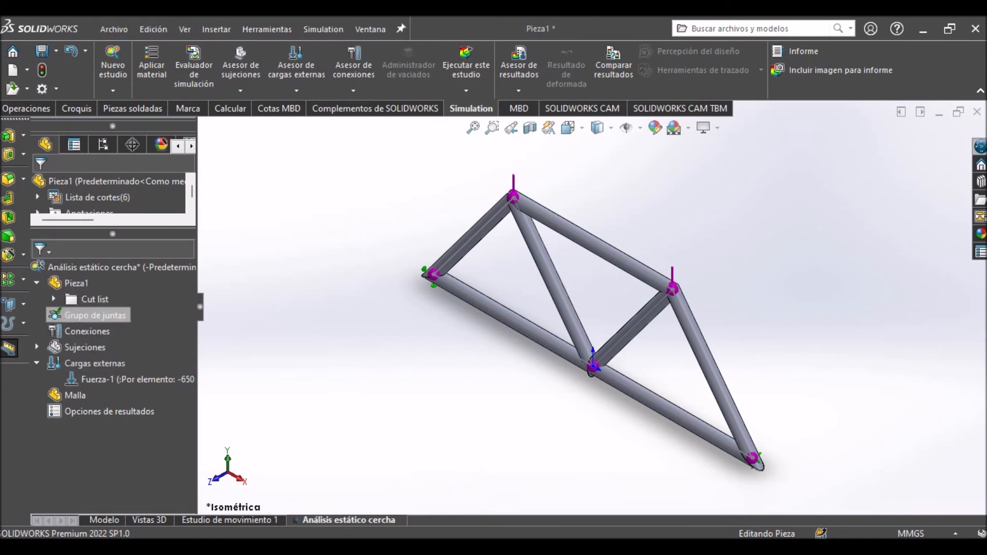
pyautogui.click(53, 298)
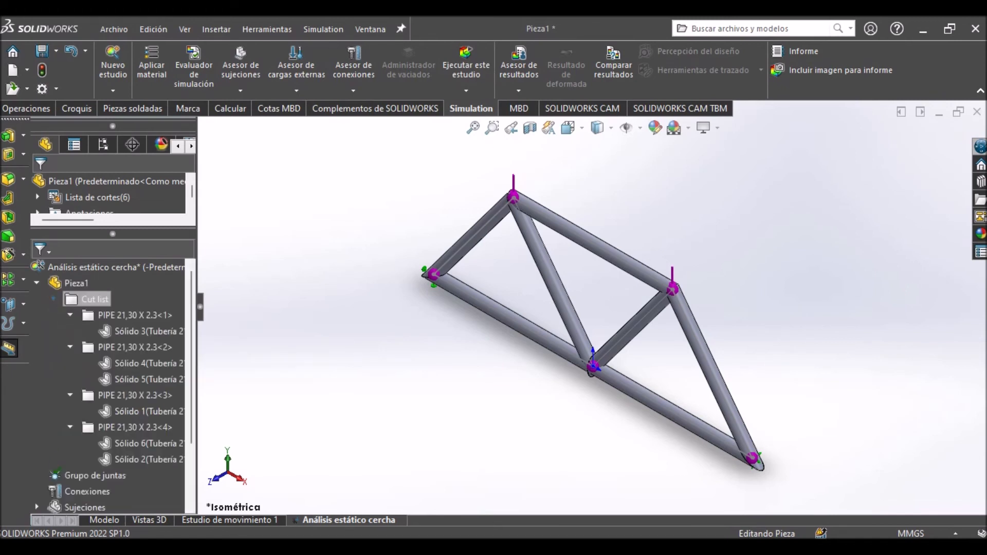
pyautogui.rightClick(92, 300)
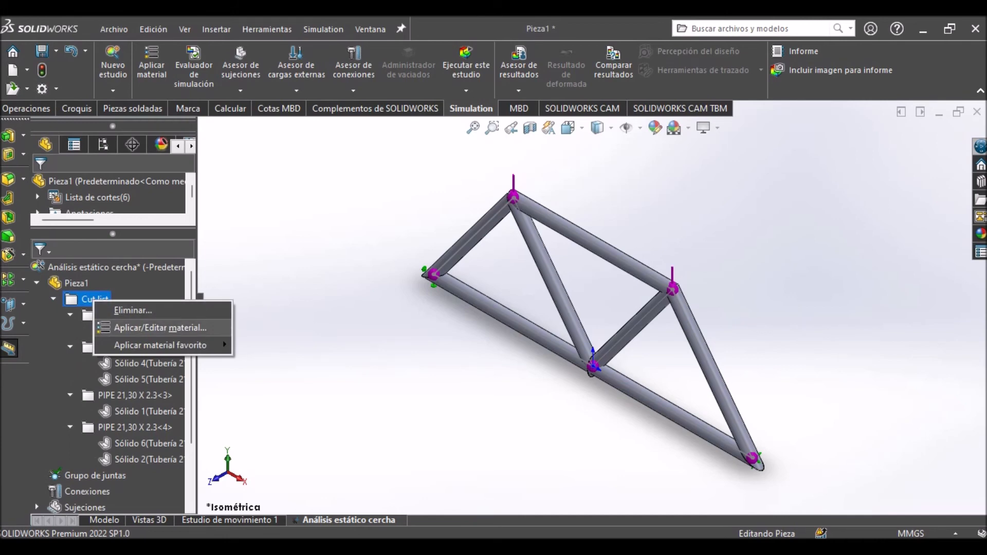
pyautogui.click(159, 328)
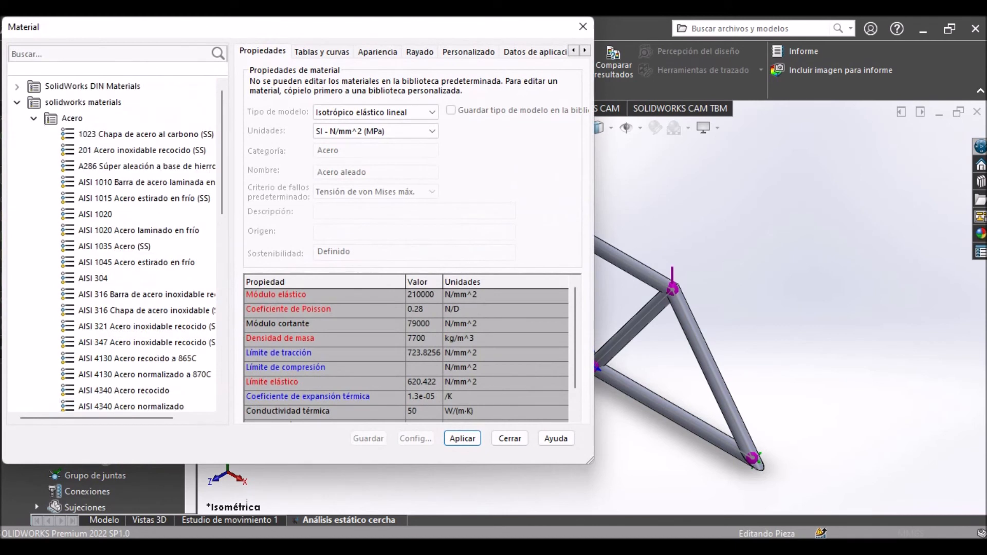
# Browse the wood materials (Maderas) in the SolidWorks library and review the properties of Balsa, Haya and Cedro.
pyautogui.click(33, 119)
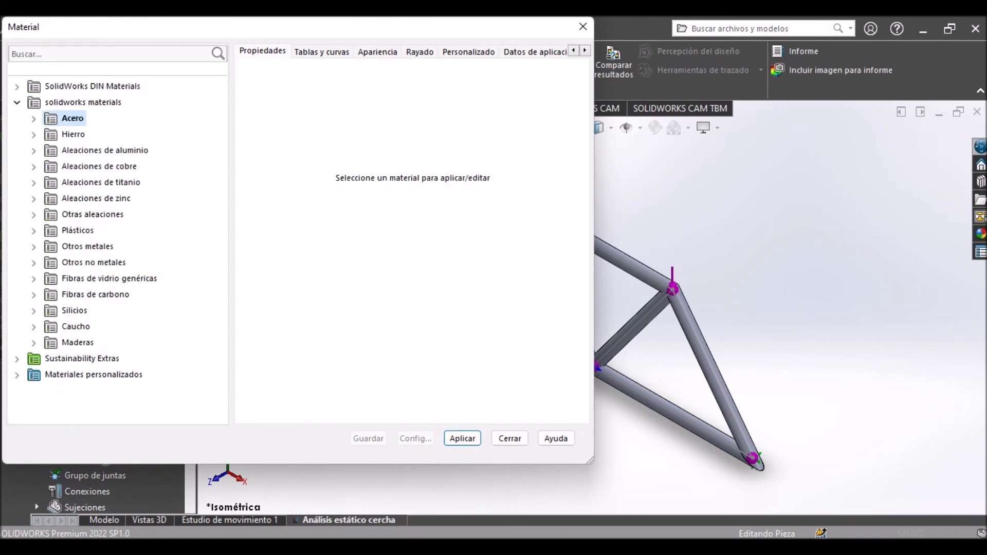
pyautogui.click(34, 343)
pyautogui.scroll(-1, 85, 288)
pyautogui.click(88, 263)
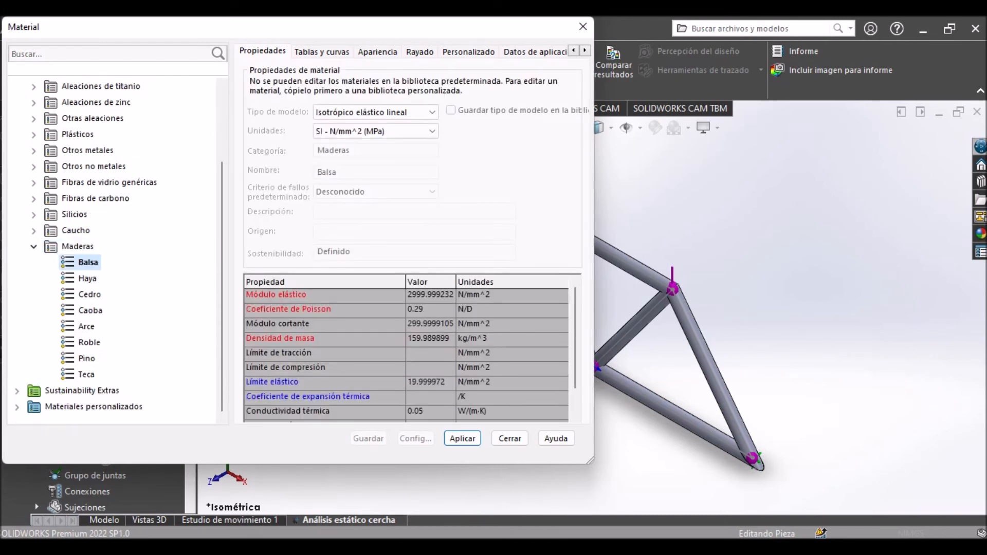
pyautogui.press('Down')
pyautogui.press('Down')
pyautogui.press('Down')
pyautogui.press('Down')
pyautogui.press('Down')
pyautogui.press('Down')
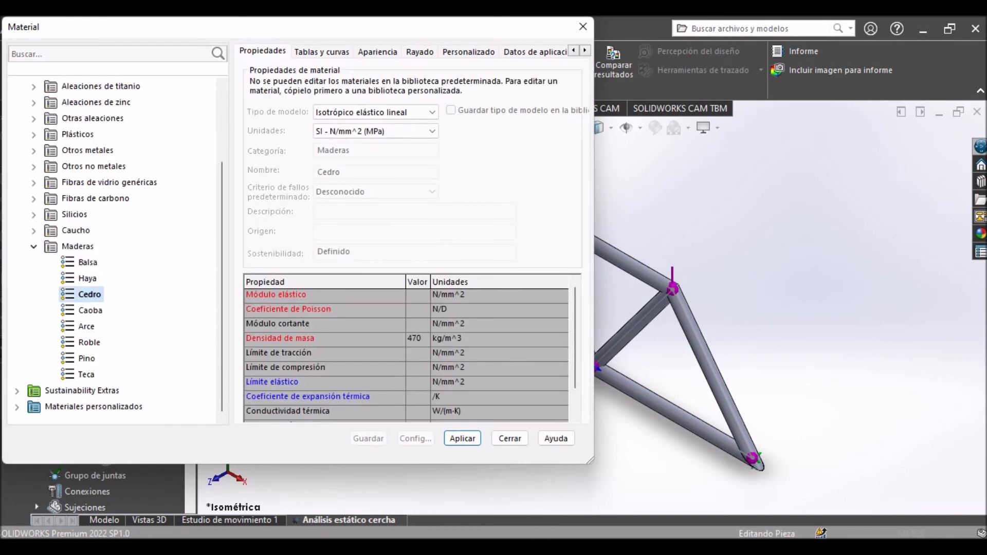
pyautogui.press('Up')
pyautogui.press('Up')
pyautogui.press('Up')
pyautogui.press('Up')
pyautogui.press('Up')
pyautogui.press('Left')
pyautogui.press('Left')
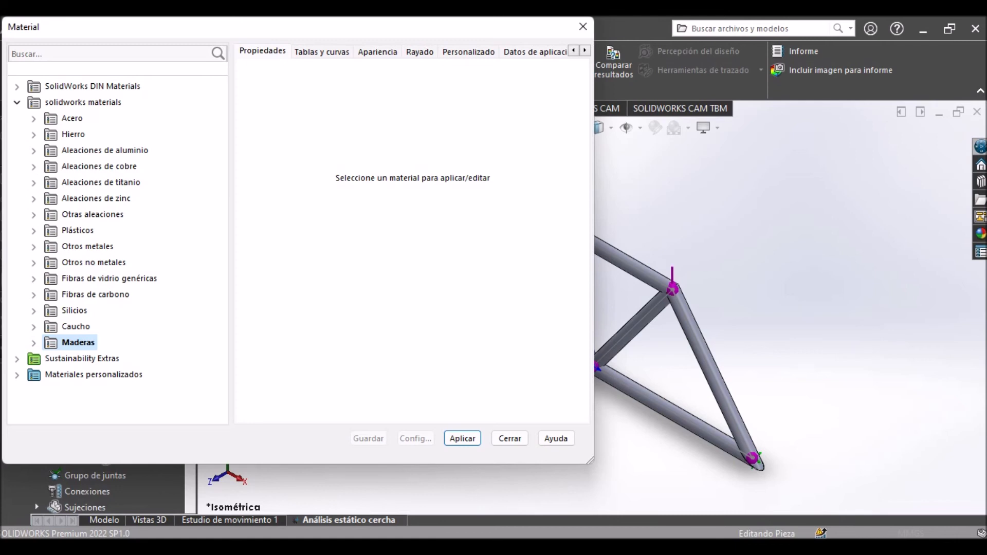
# Find AISI 304 among the steels in the material library and apply it to all truss members.
pyautogui.click(33, 135)
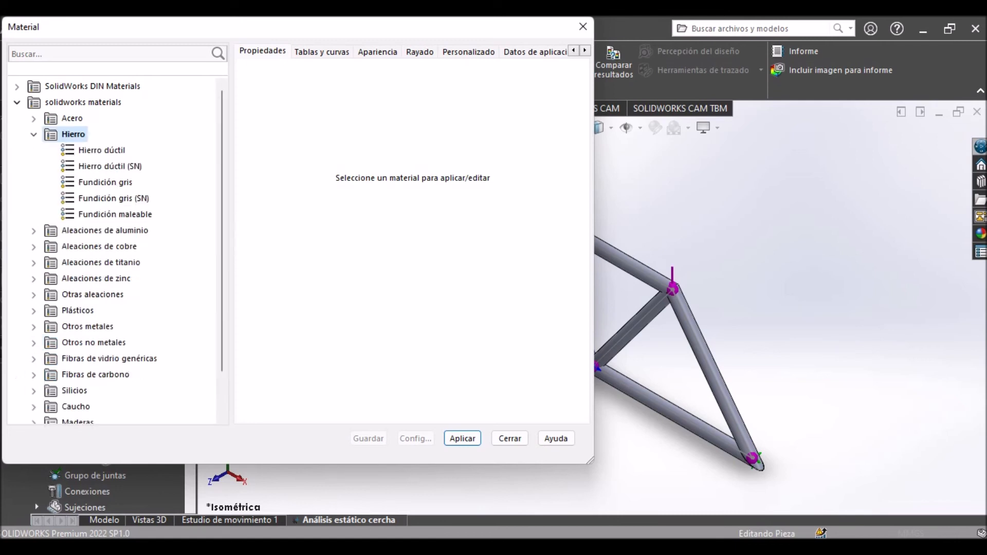
pyautogui.click(33, 119)
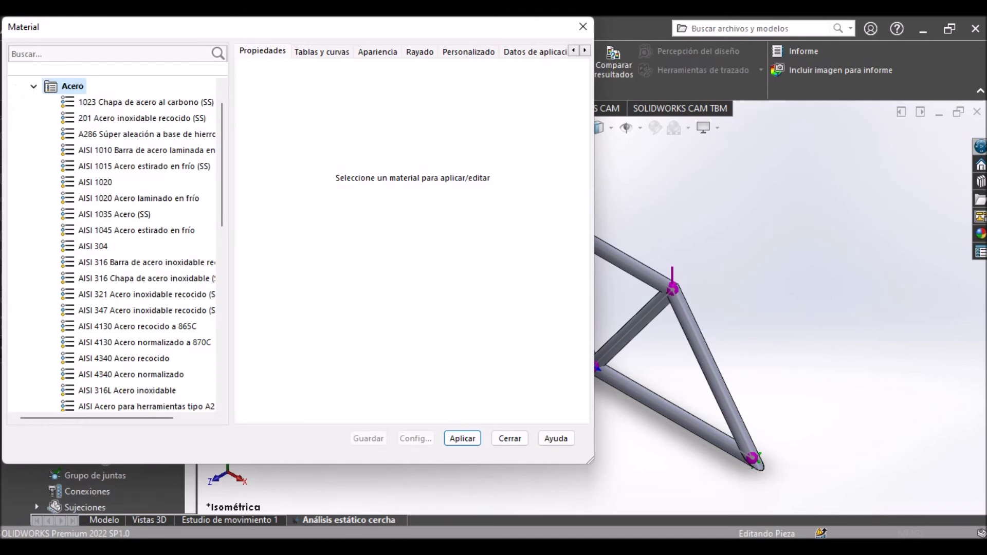
pyautogui.scroll(-8, 144, 262)
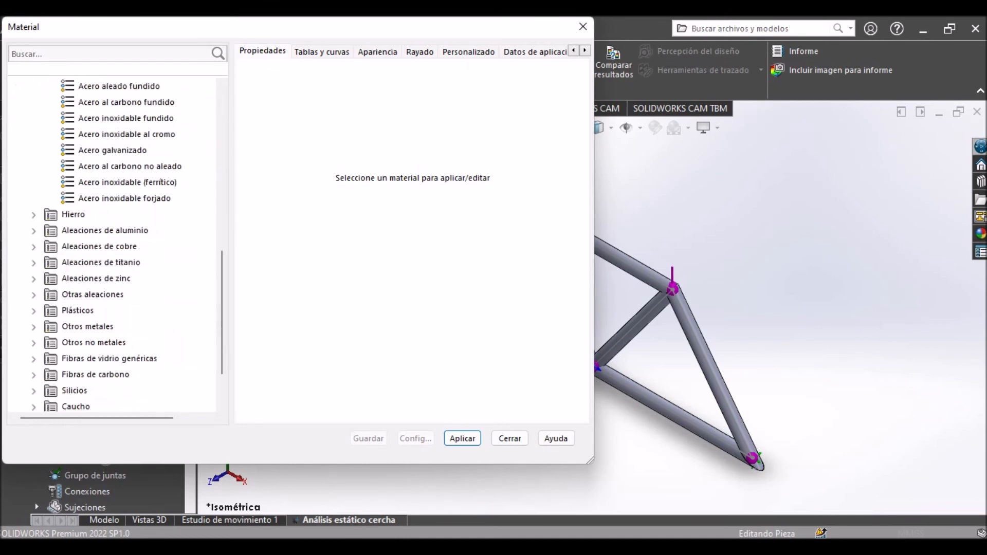
pyautogui.scroll(3, 113, 244)
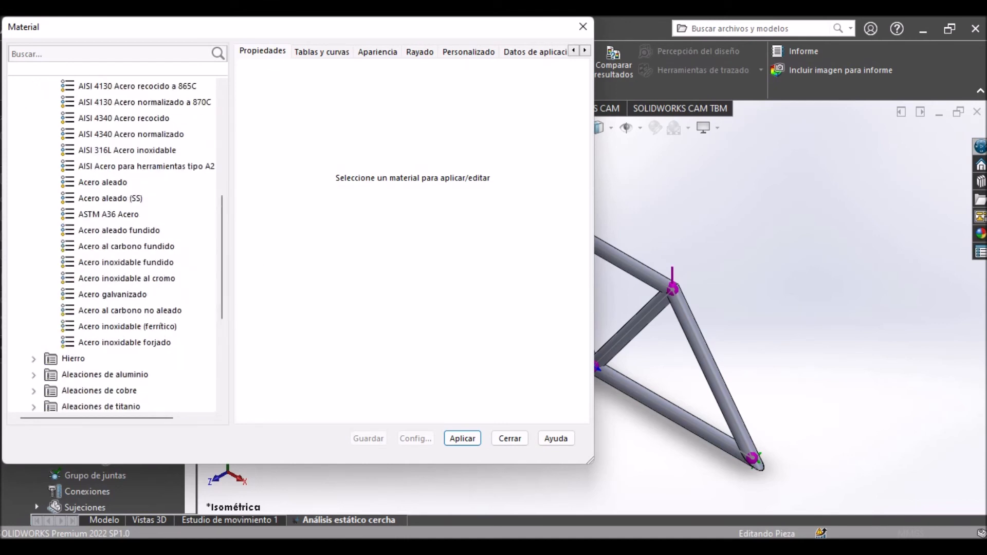
pyautogui.scroll(2, 113, 244)
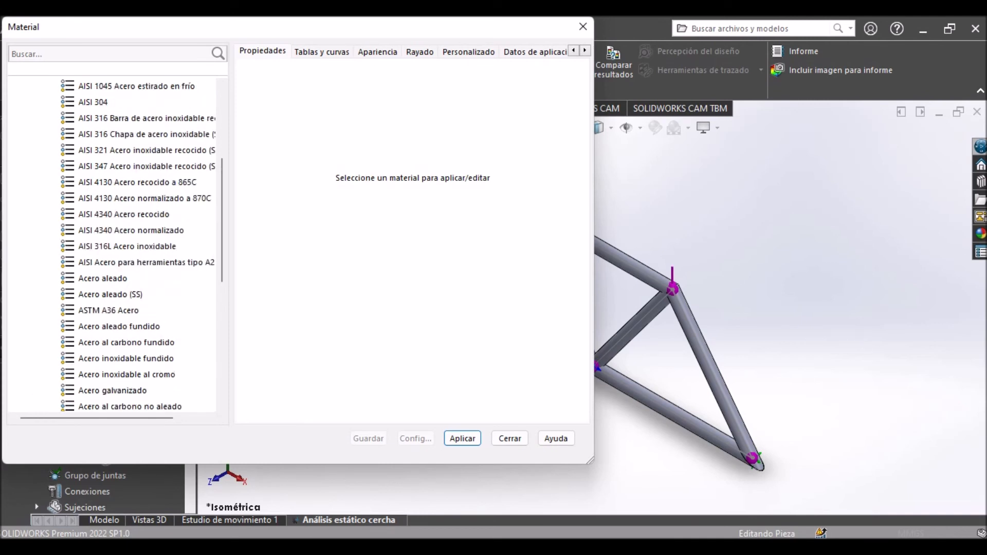
pyautogui.scroll(3, 144, 293)
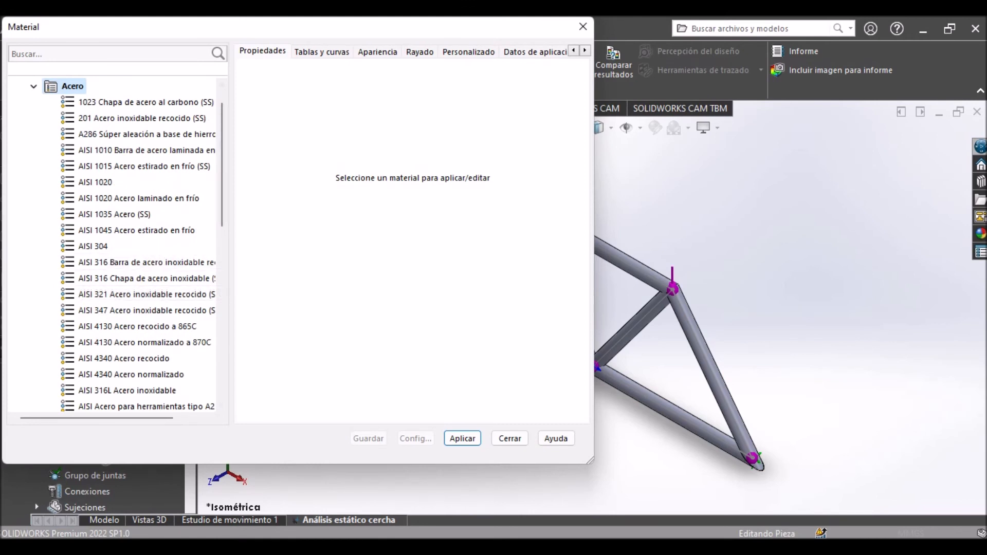
pyautogui.click(93, 246)
pyautogui.click(462, 438)
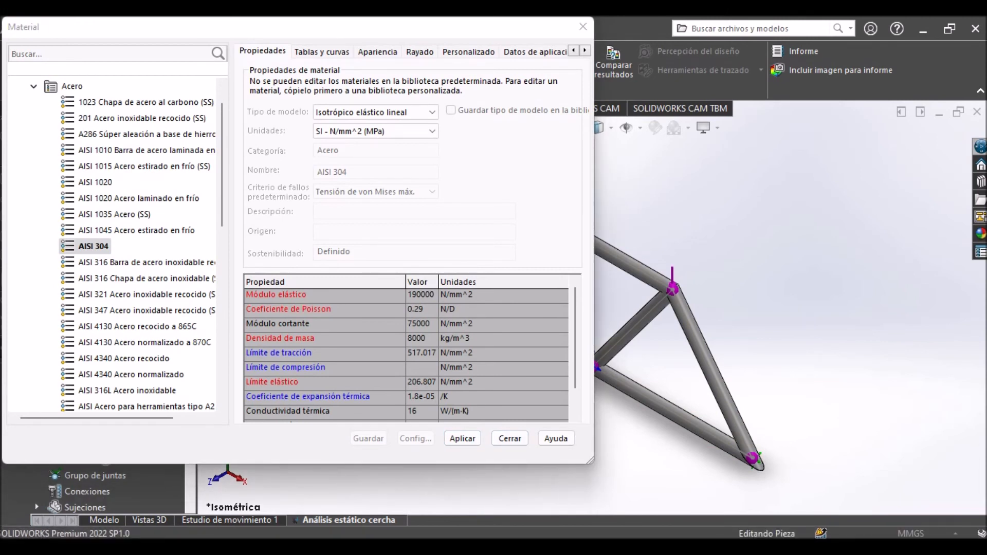
# Apply brass (Latón) from the copper alloys to the truss members.
pyautogui.scroll(1, 118, 245)
pyautogui.click(33, 119)
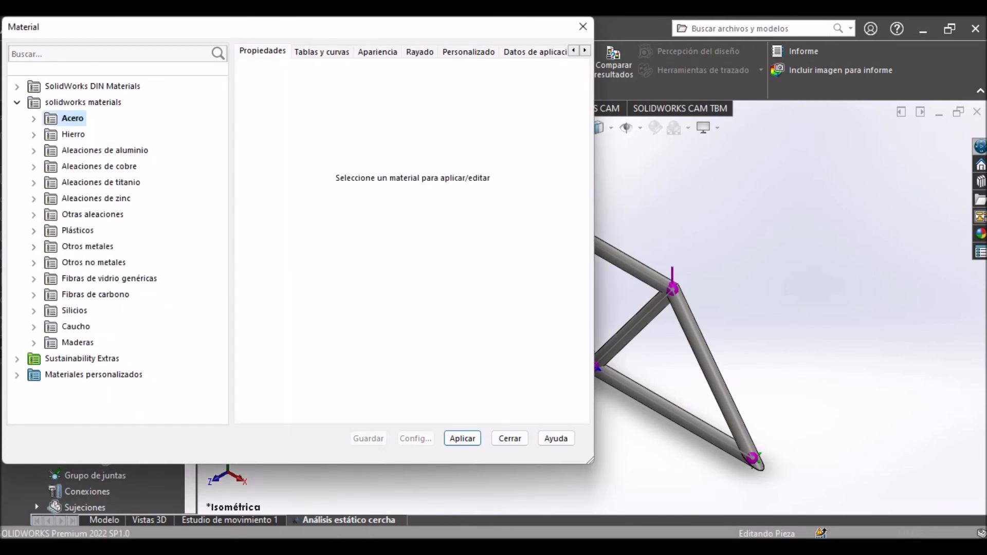
pyautogui.click(33, 167)
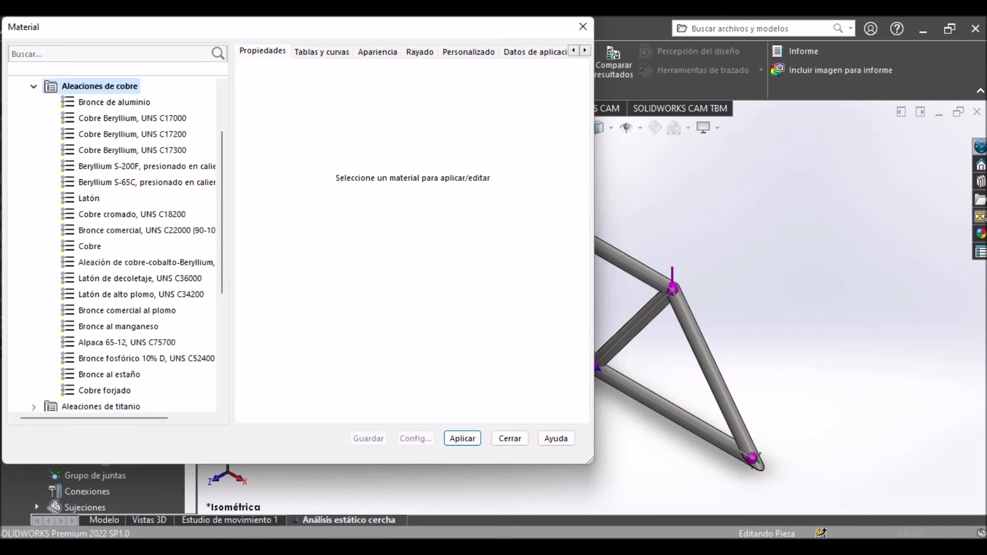
pyautogui.click(89, 199)
pyautogui.click(462, 438)
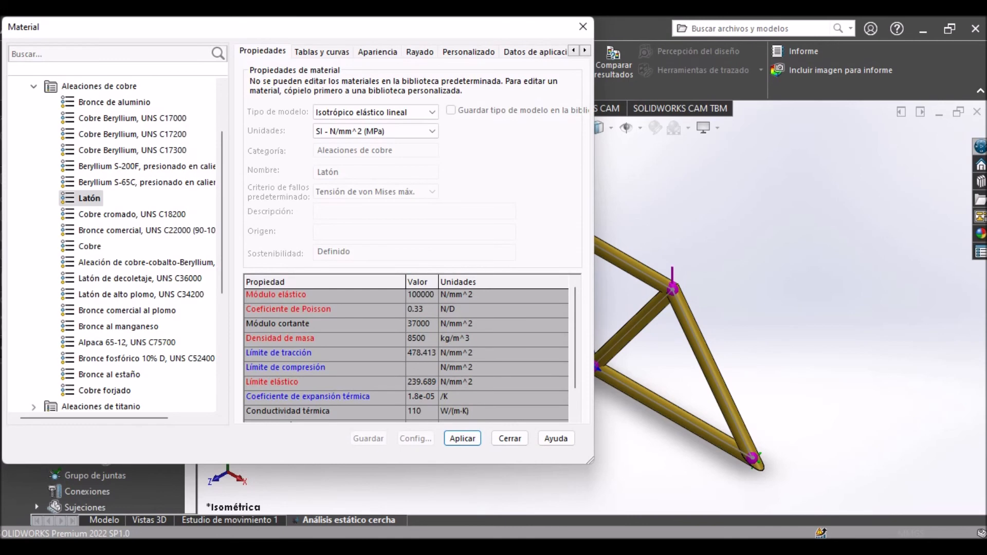
# Assign AISI 304 steel to the truss members again and close the material editor.
pyautogui.click(33, 86)
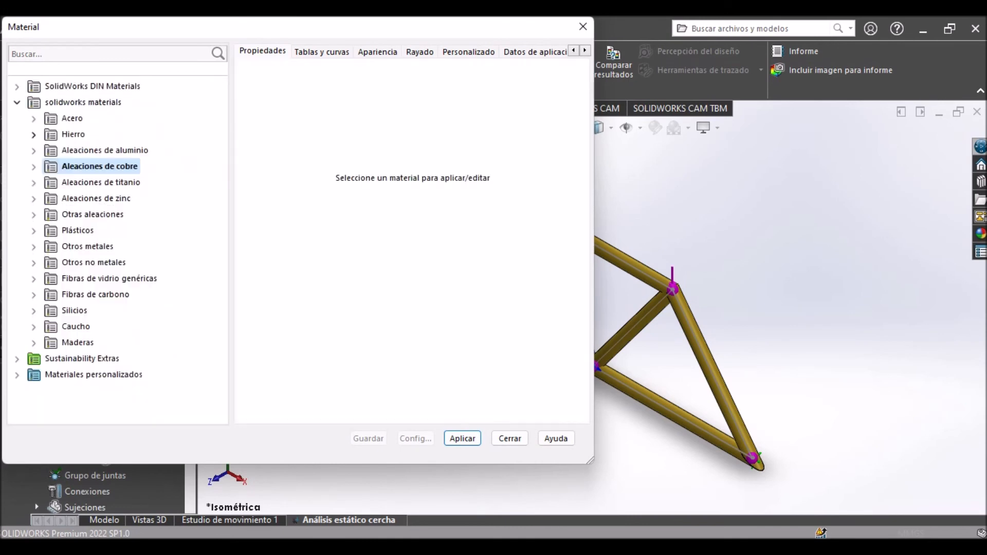
pyautogui.click(33, 135)
pyautogui.click(34, 119)
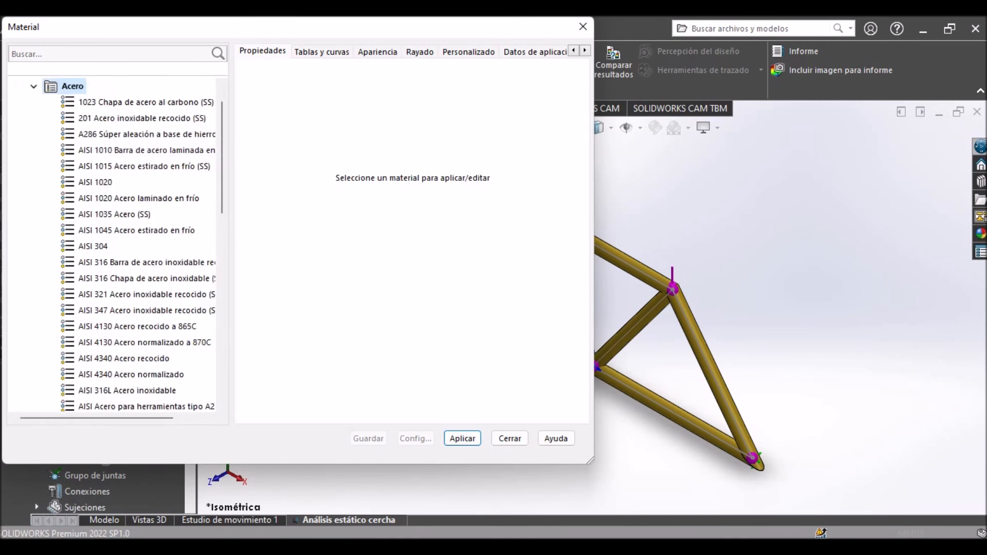
pyautogui.click(93, 246)
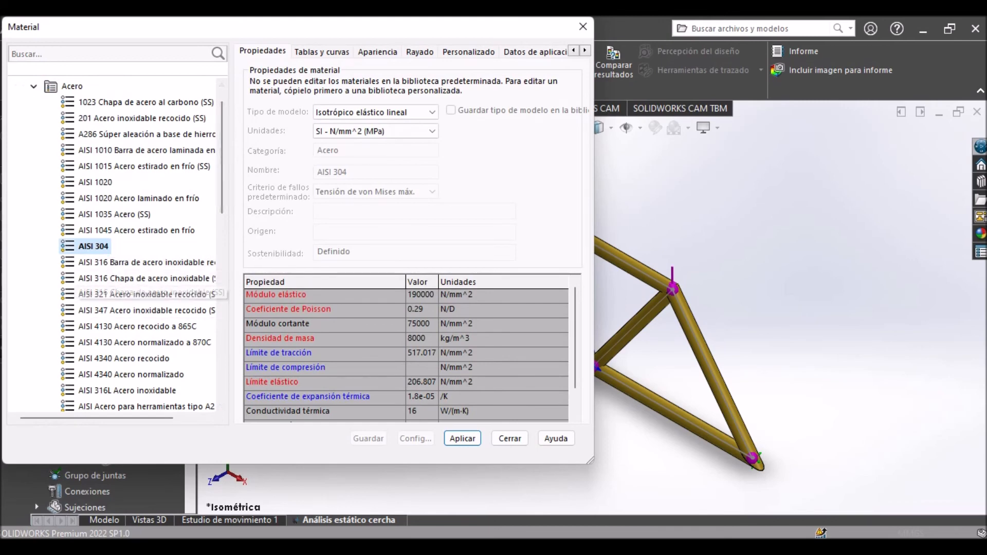
pyautogui.click(462, 438)
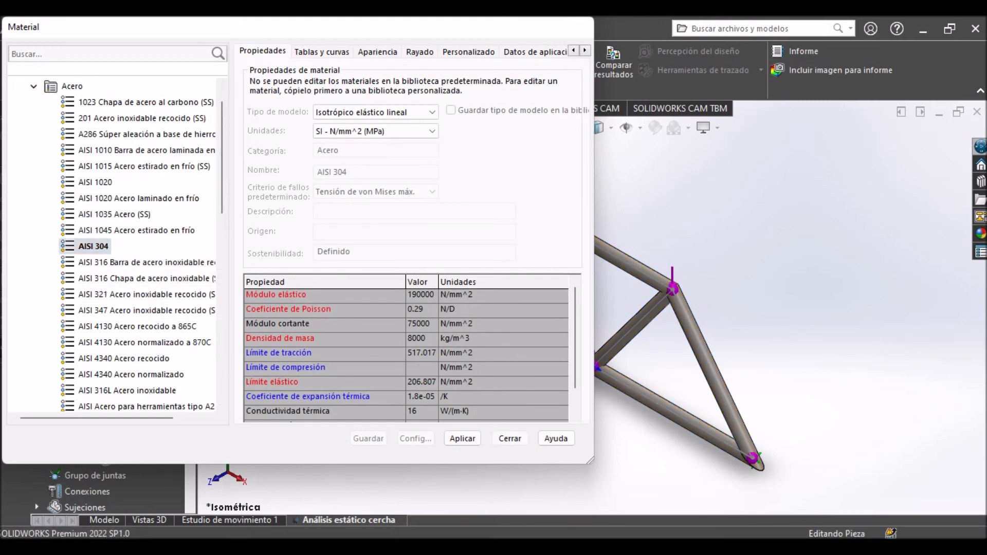
pyautogui.click(510, 438)
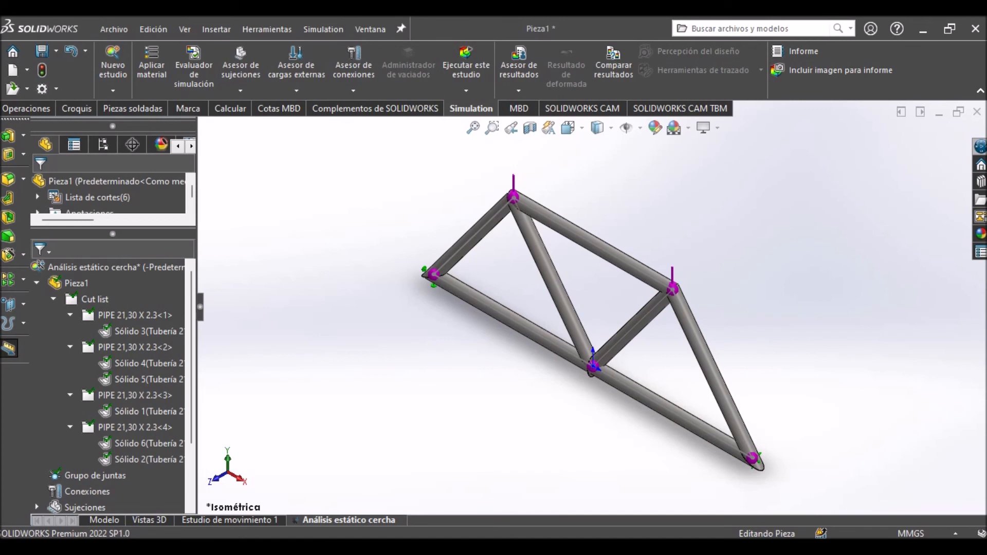
# Collapse the cut list in the study tree and run the static study of the truss.
pyautogui.click(53, 299)
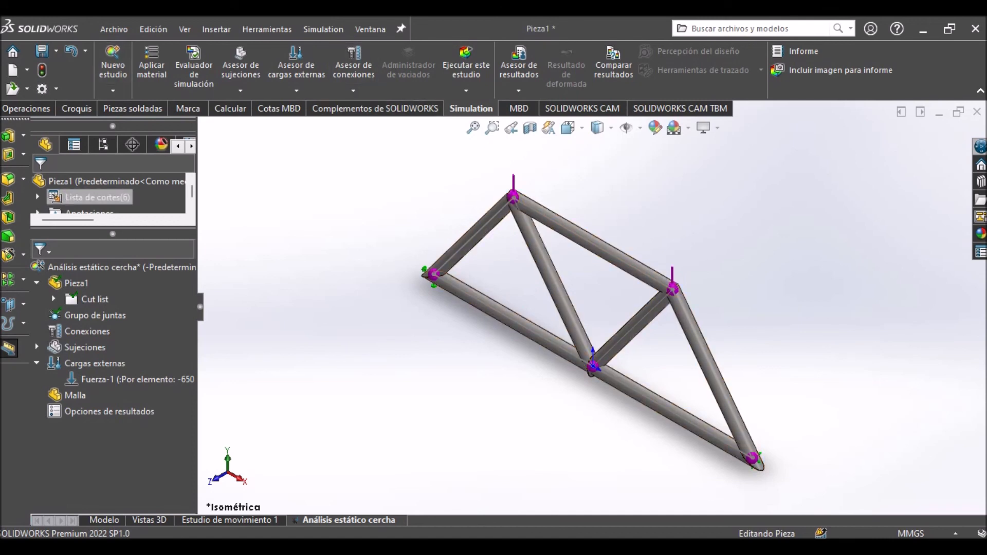
pyautogui.click(466, 64)
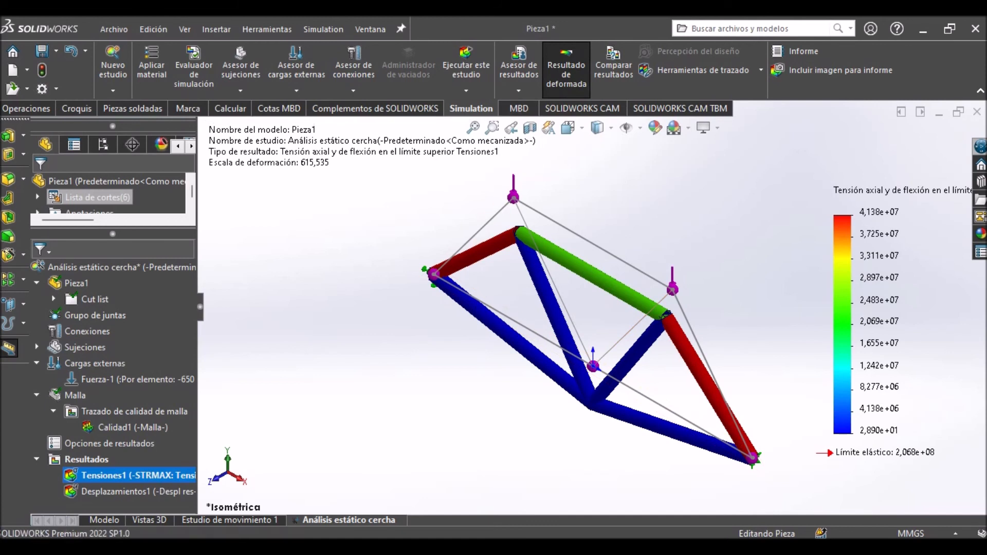
pyautogui.scroll(2, 592, 307)
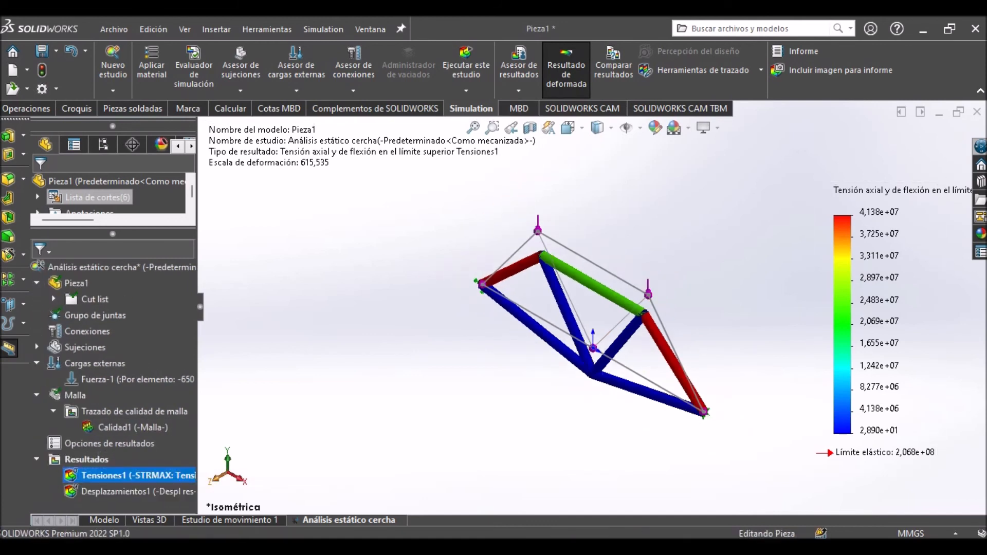
pyautogui.rightClick(93, 473)
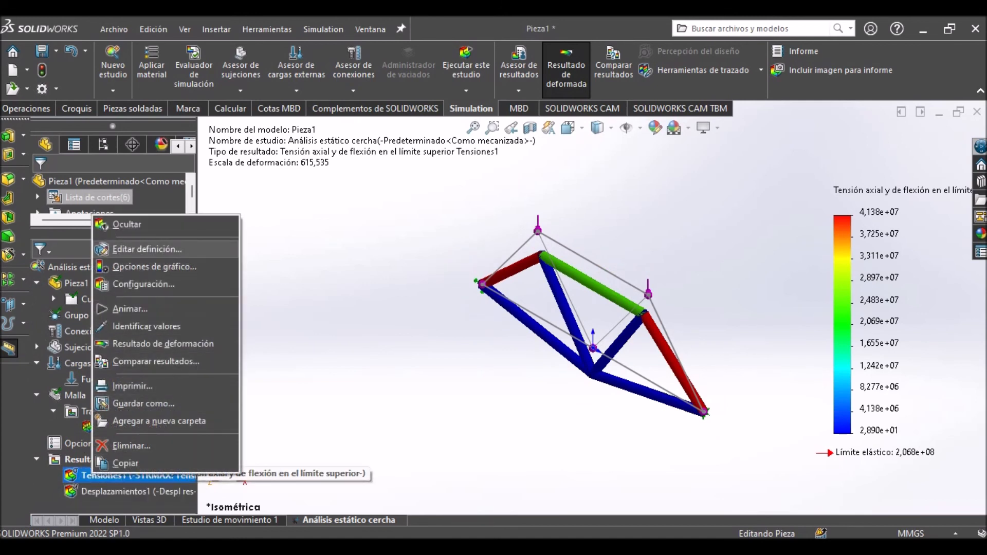
pyautogui.press('Escape')
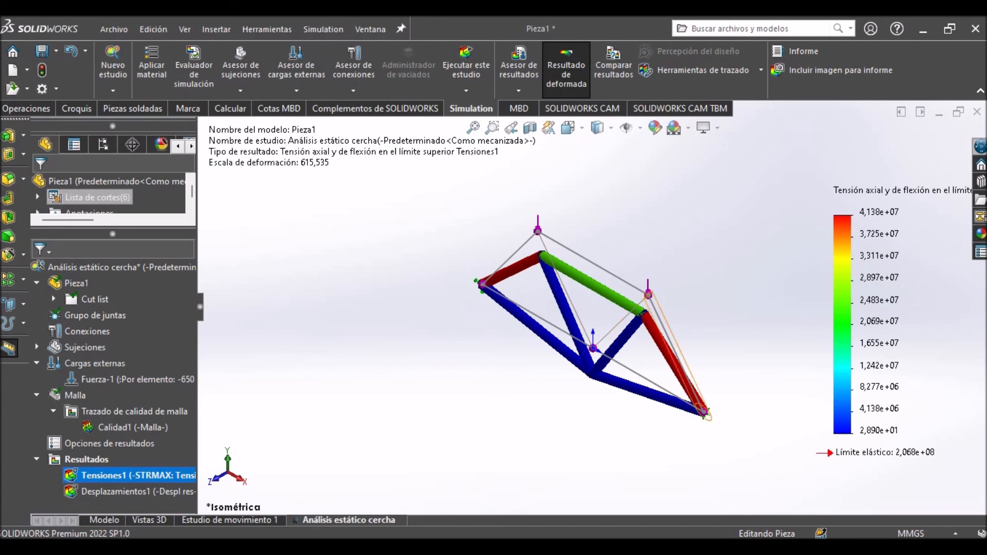
pyautogui.scroll(-3, 679, 372)
pyautogui.scroll(-2, 679, 371)
pyautogui.scroll(3, 592, 307)
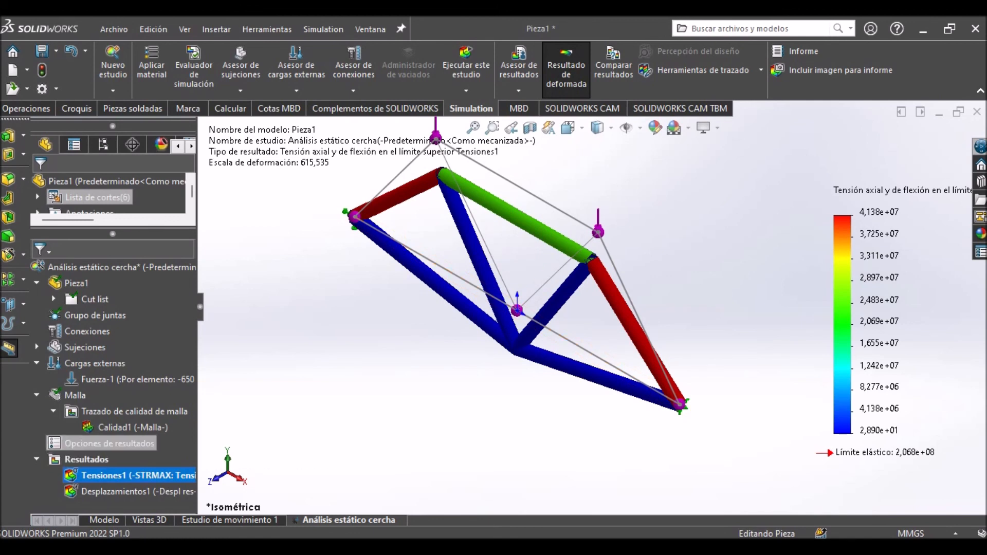
pyautogui.rightClick(85, 444)
pyautogui.click(114, 428)
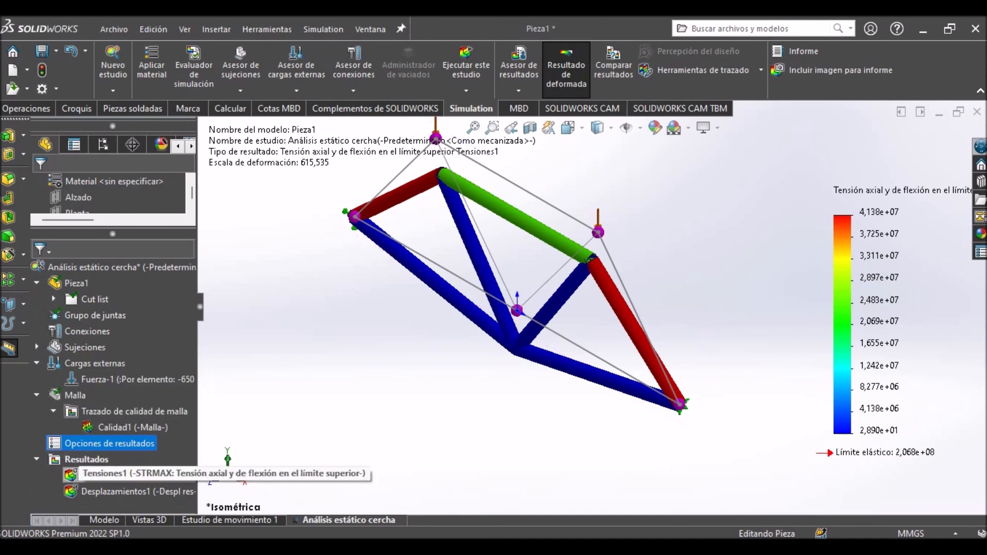
# Compare the stress, displacement and mesh quality plots of the current study side by side, and exit the comparison.
pyautogui.rightClick(103, 473)
pyautogui.click(135, 279)
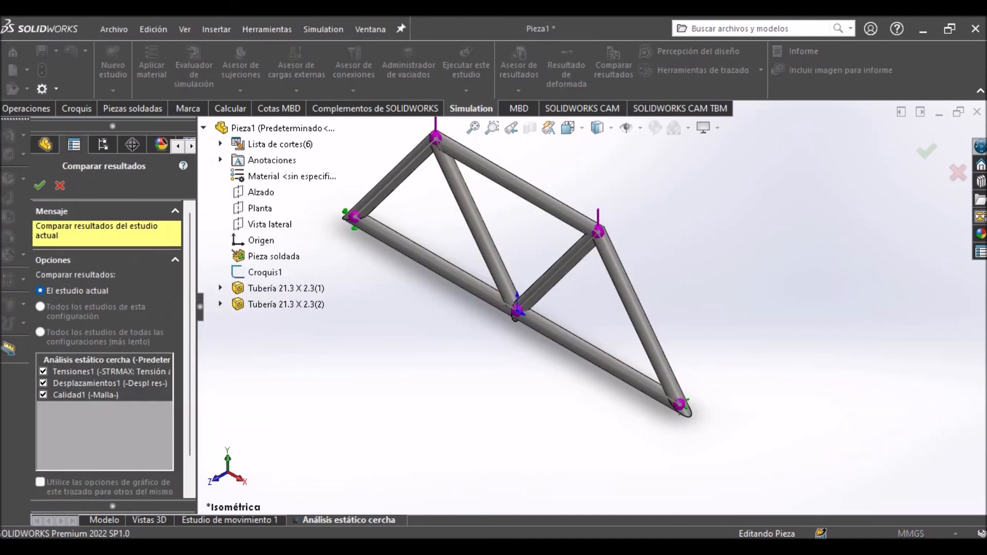
pyautogui.click(40, 185)
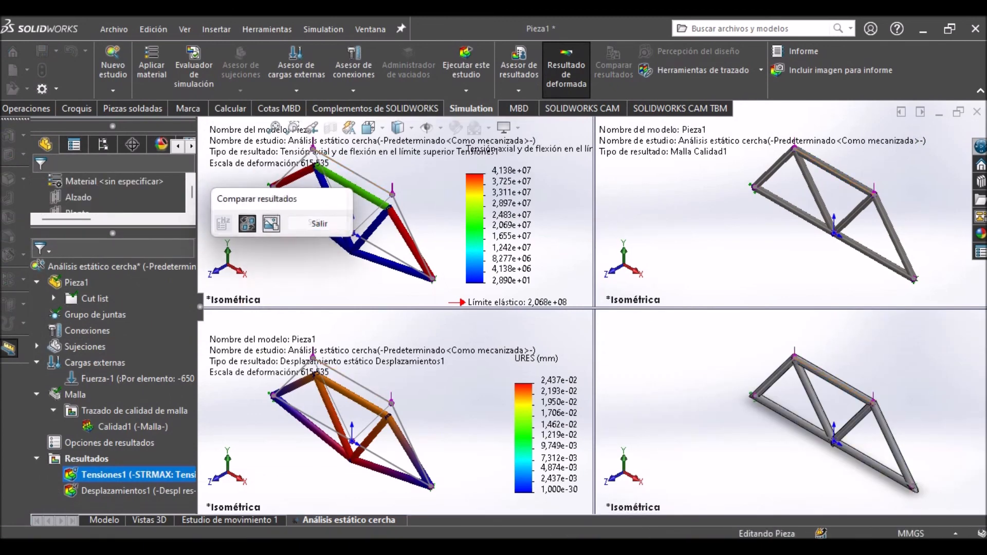
pyautogui.click(319, 224)
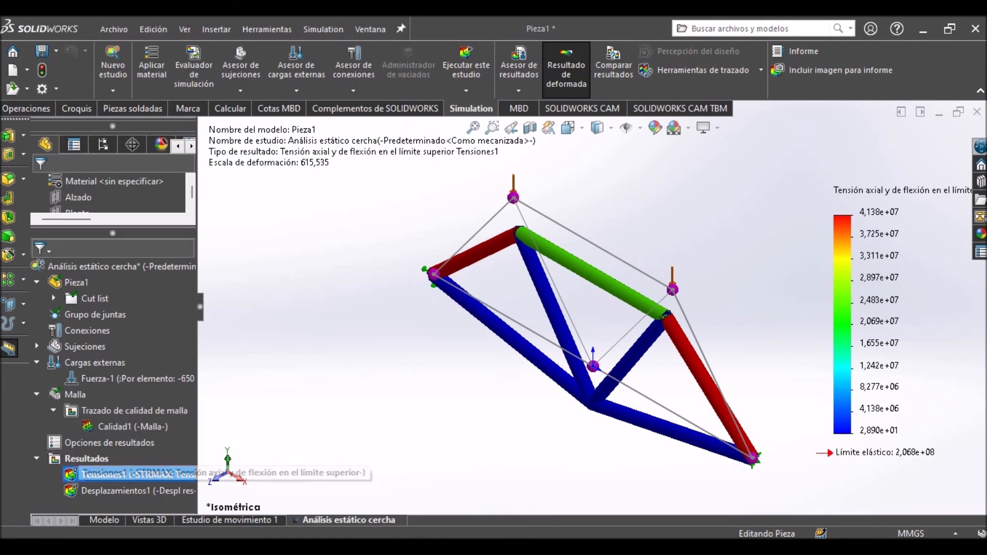
# Display the static displacement plot Desplazamientos1 and examine the truss's deformed shape.
pyautogui.rightClick(103, 475)
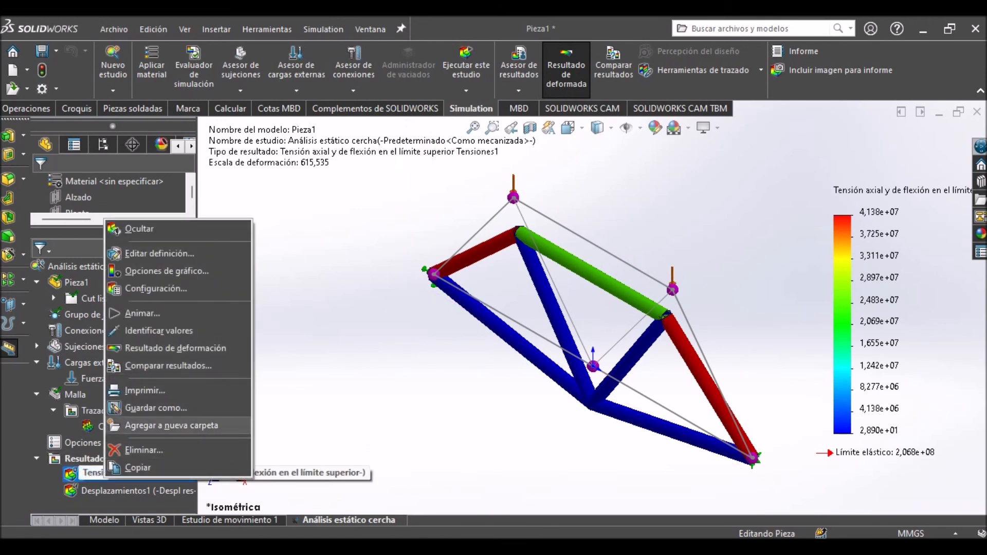
pyautogui.press('Escape')
pyautogui.doubleClick(116, 491)
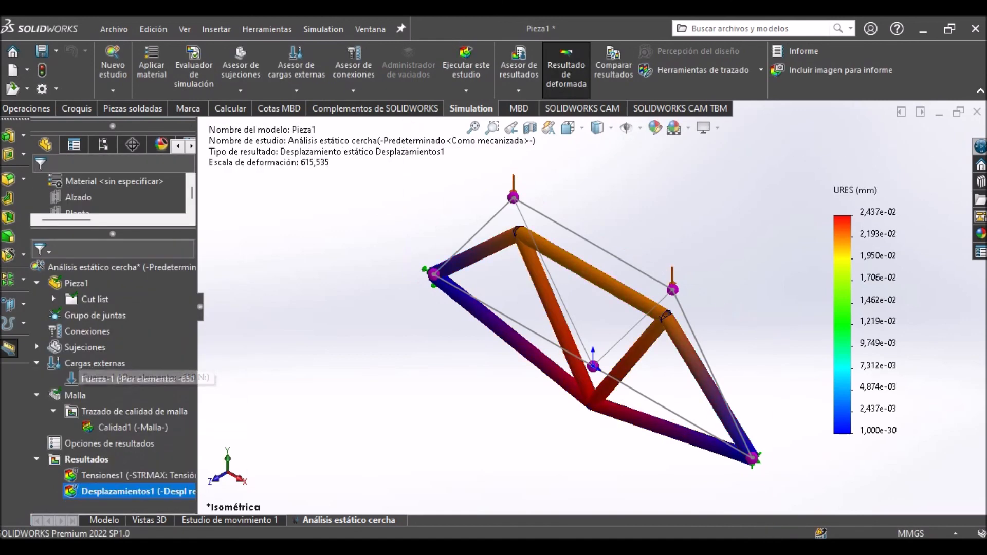
pyautogui.rightClick(105, 492)
pyautogui.click(144, 324)
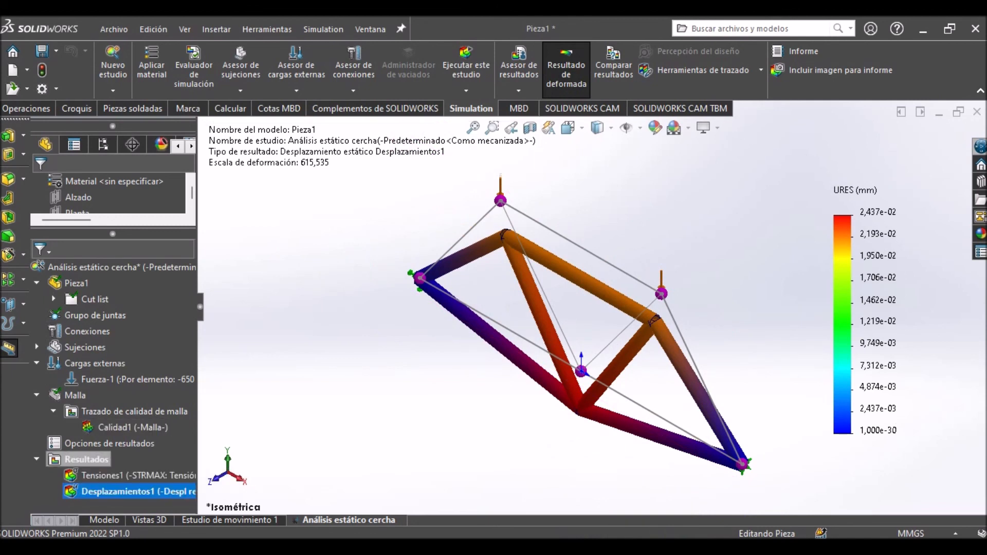
pyautogui.rightClick(126, 473)
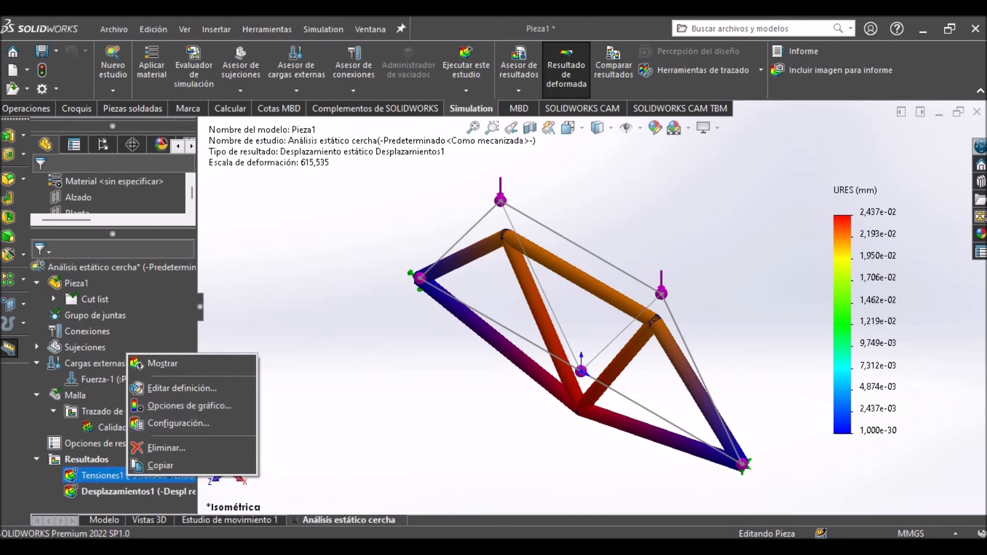
pyautogui.press('Escape')
pyautogui.rightClick(112, 471)
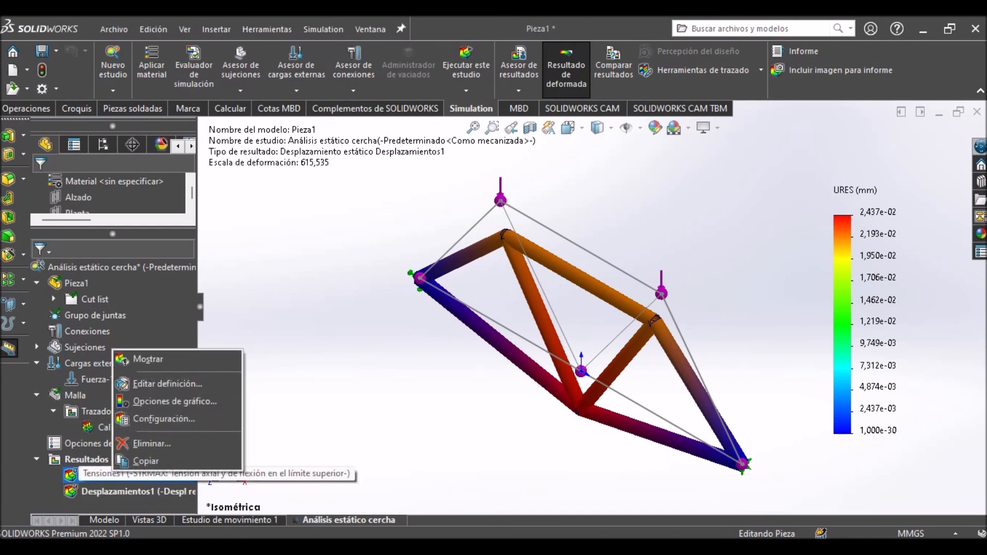
pyautogui.click(175, 401)
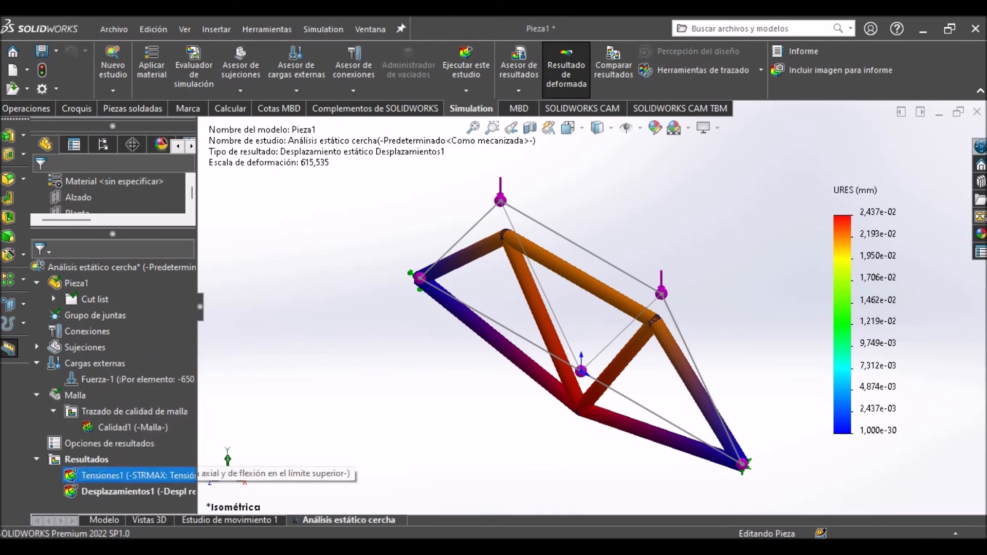
# Inspect the deformed truss in the displacement plot, up close around the supported end joint and as a whole.
pyautogui.scroll(-5, 441, 272)
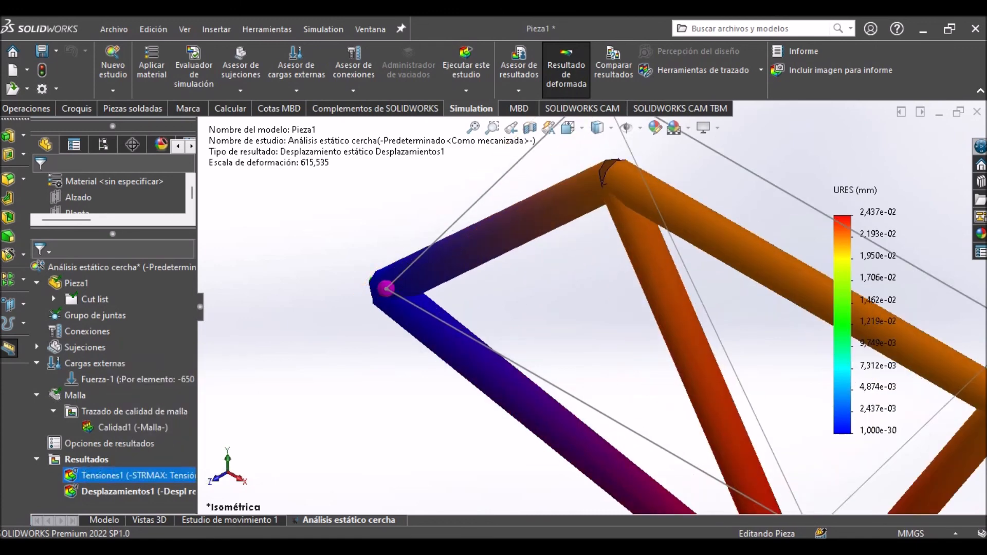
pyautogui.scroll(6, 493, 355)
pyautogui.scroll(-2, 494, 355)
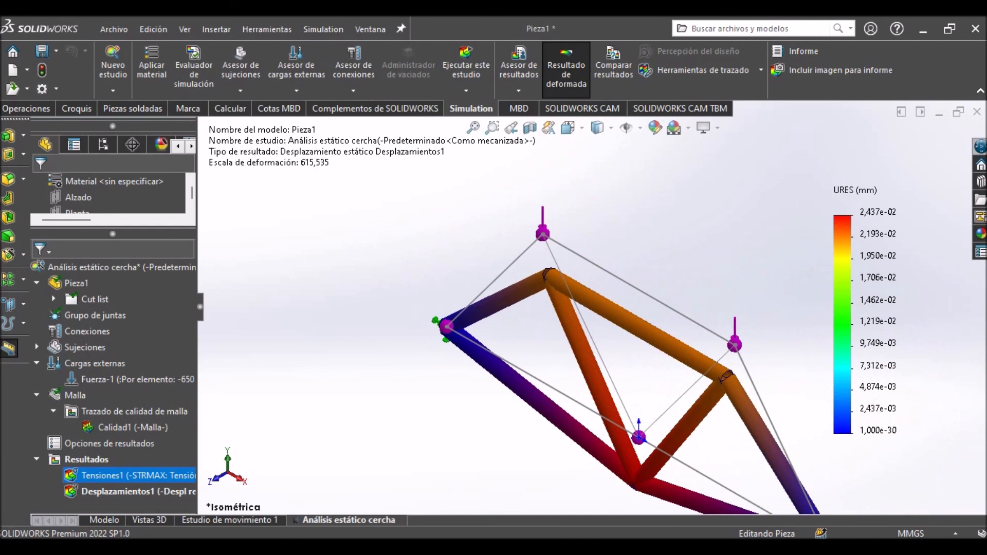
pyautogui.scroll(1, 593, 308)
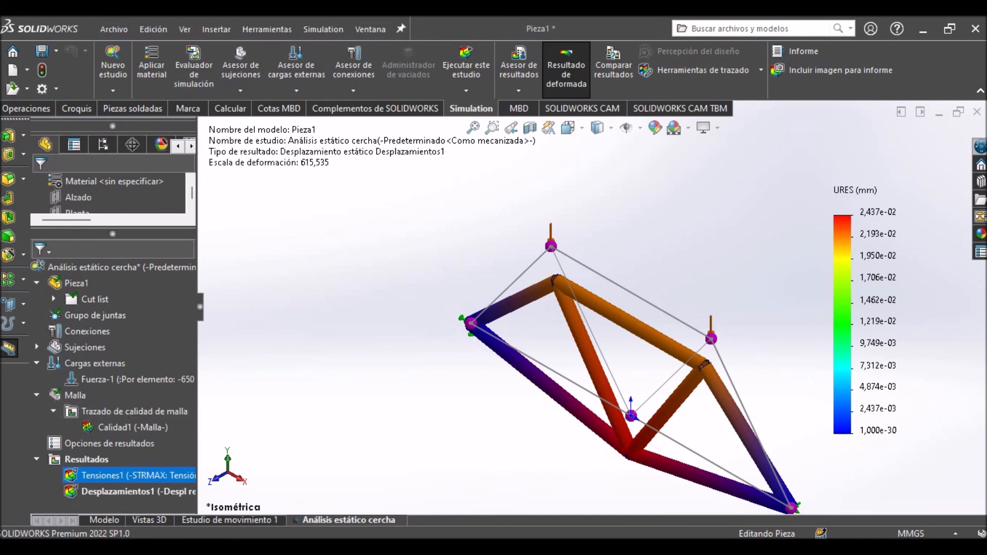
pyautogui.scroll(2, 593, 308)
pyautogui.scroll(-2, 927, 444)
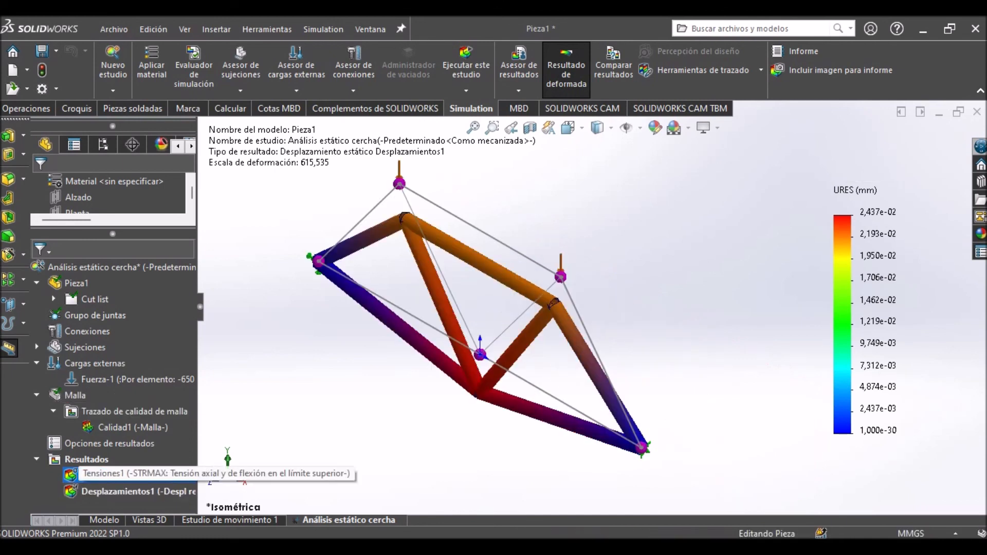
pyautogui.rightClick(98, 475)
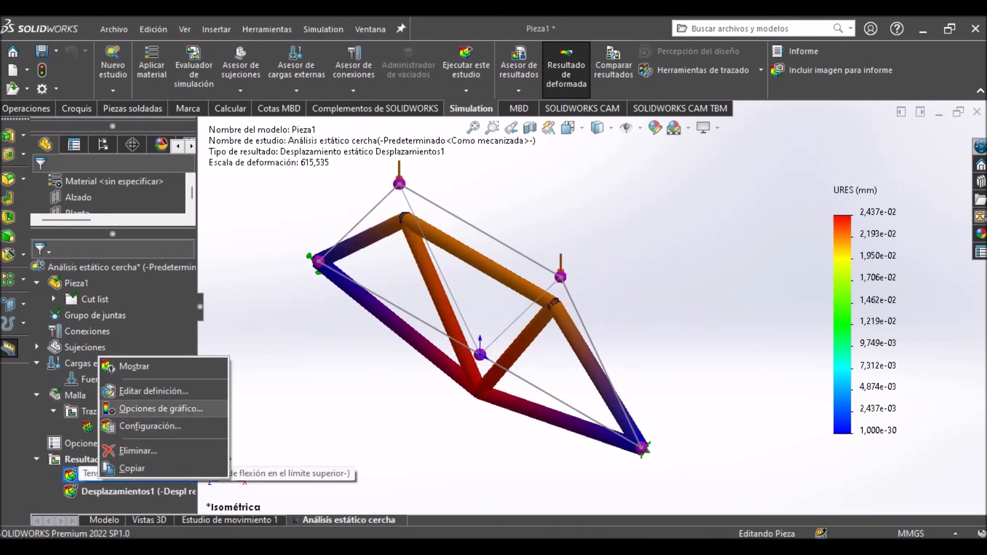
pyautogui.click(132, 467)
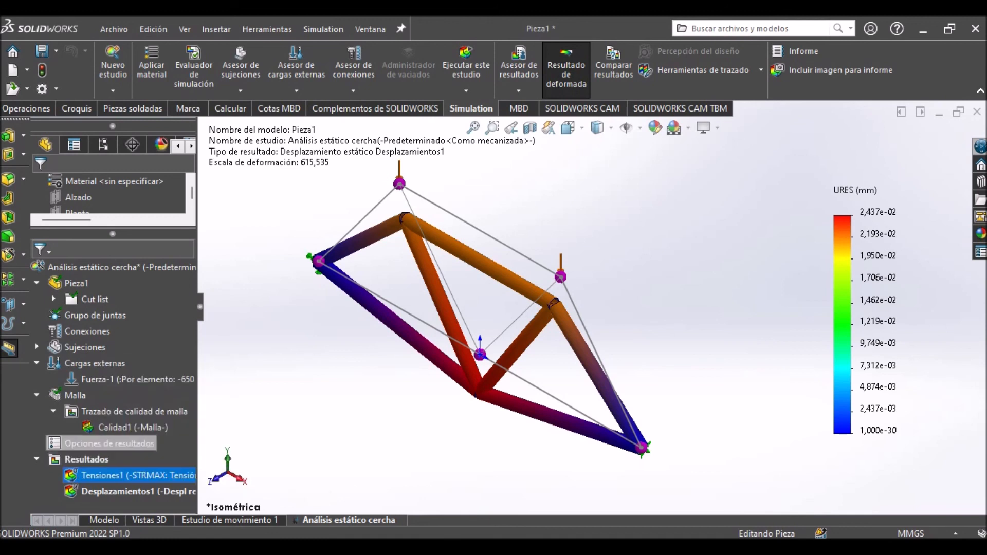
pyautogui.rightClick(124, 427)
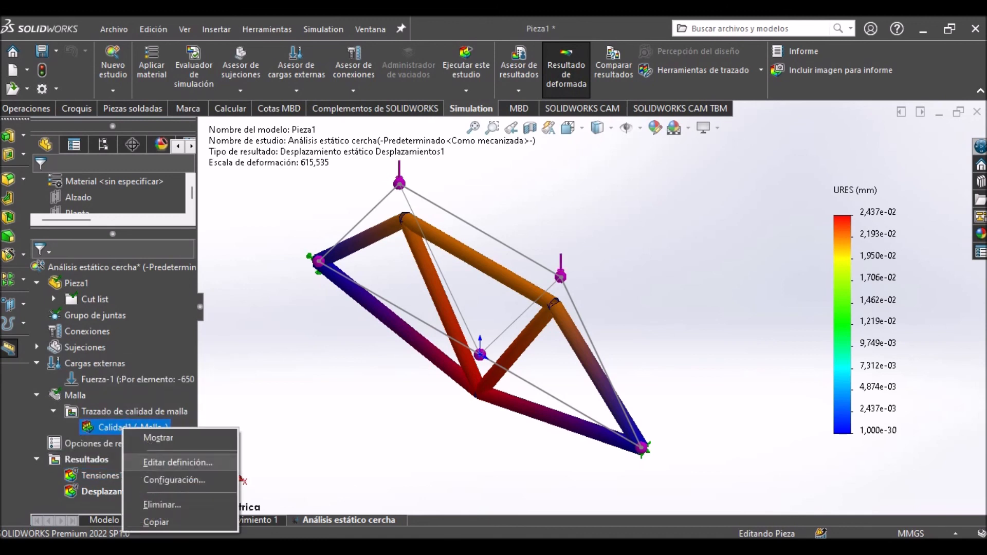
pyautogui.click(360, 401)
pyautogui.scroll(1, 594, 309)
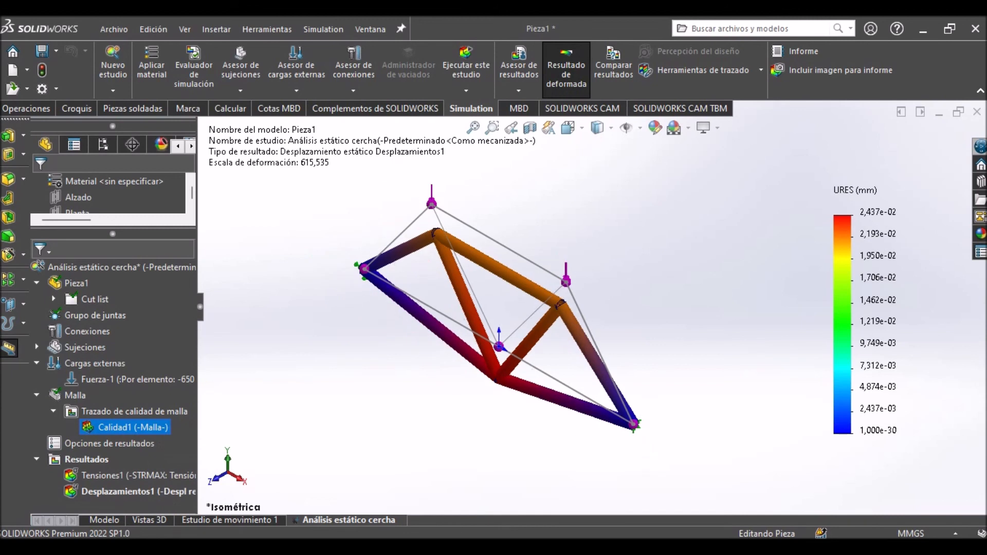
pyautogui.press('f')
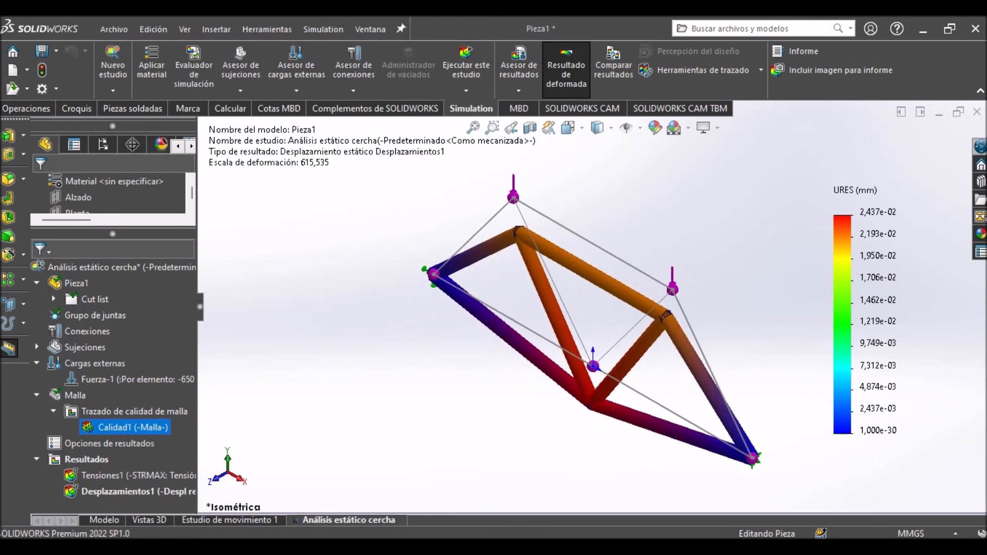